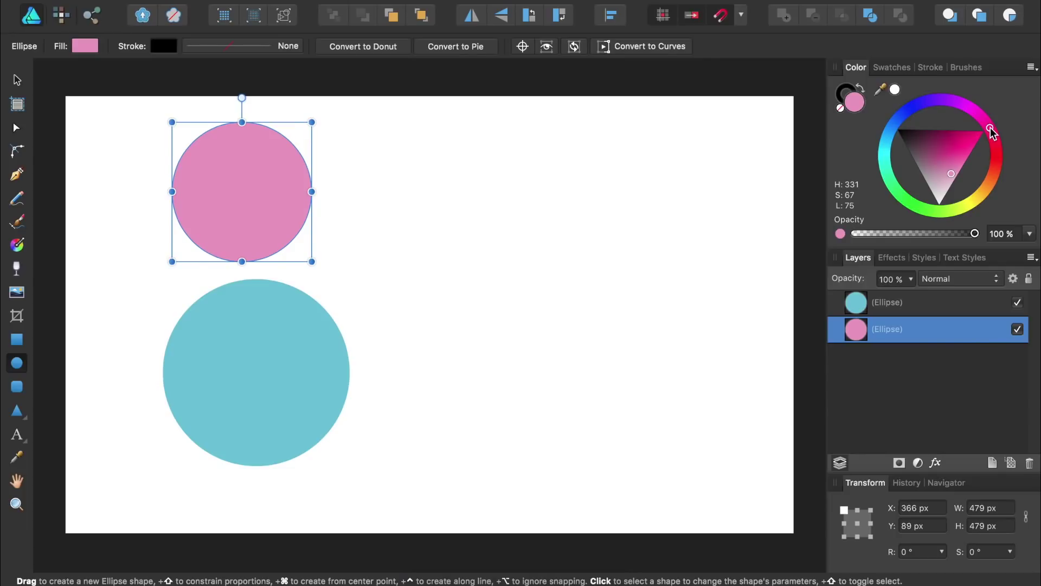
Remove the stroke from both the pink and the blue circle.
click(848, 88)
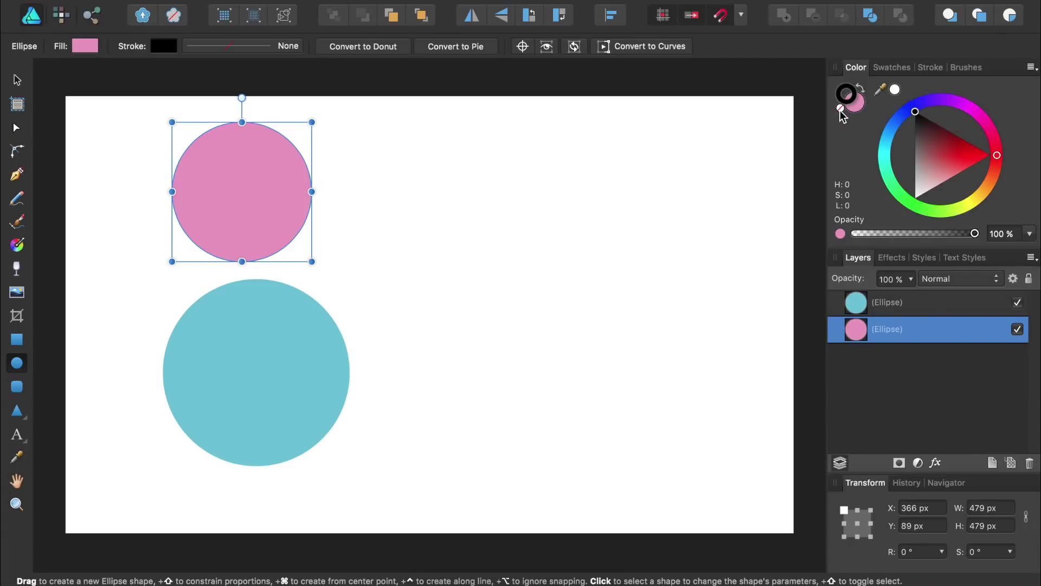
click(841, 108)
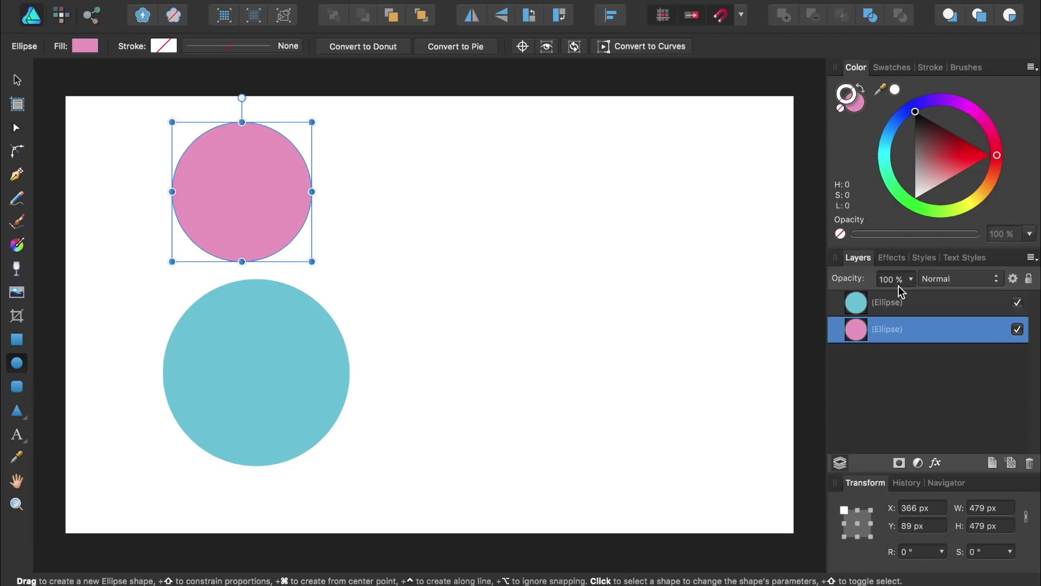
click(892, 302)
click(840, 108)
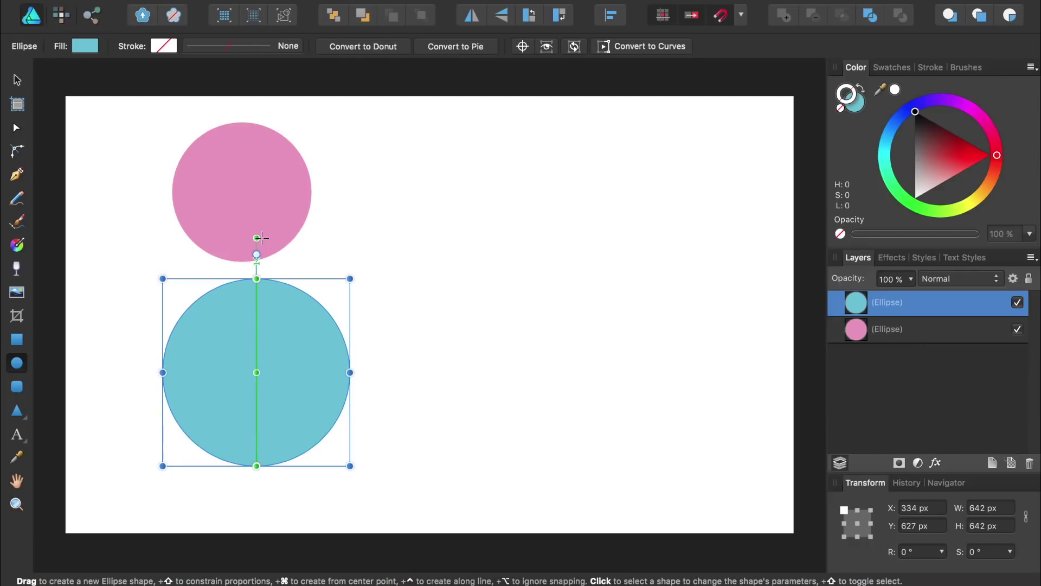
Crop the lower part off the pink circle, leaving it about 400 px high with a flat base.
click(897, 332)
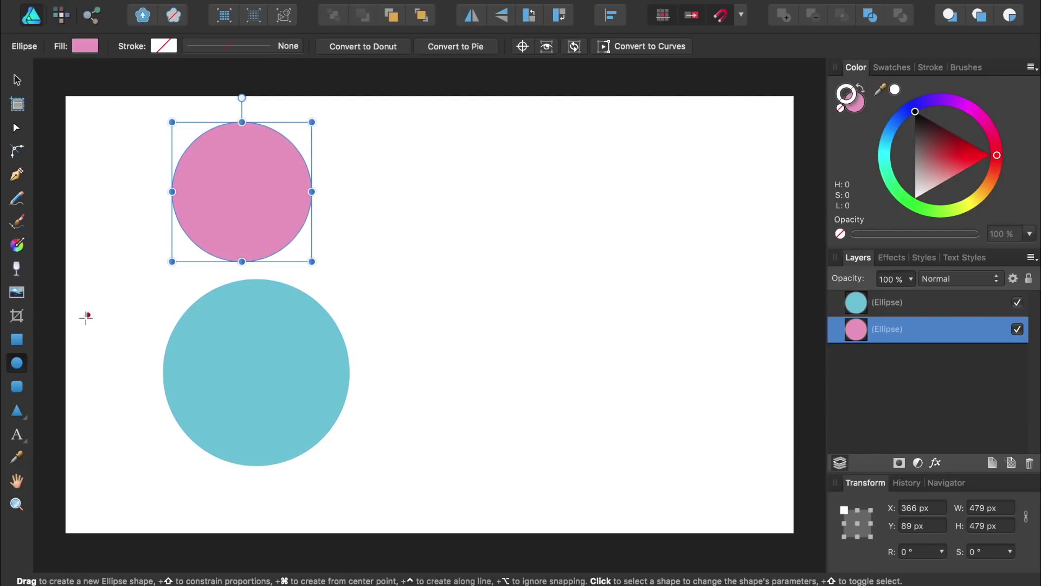
click(17, 318)
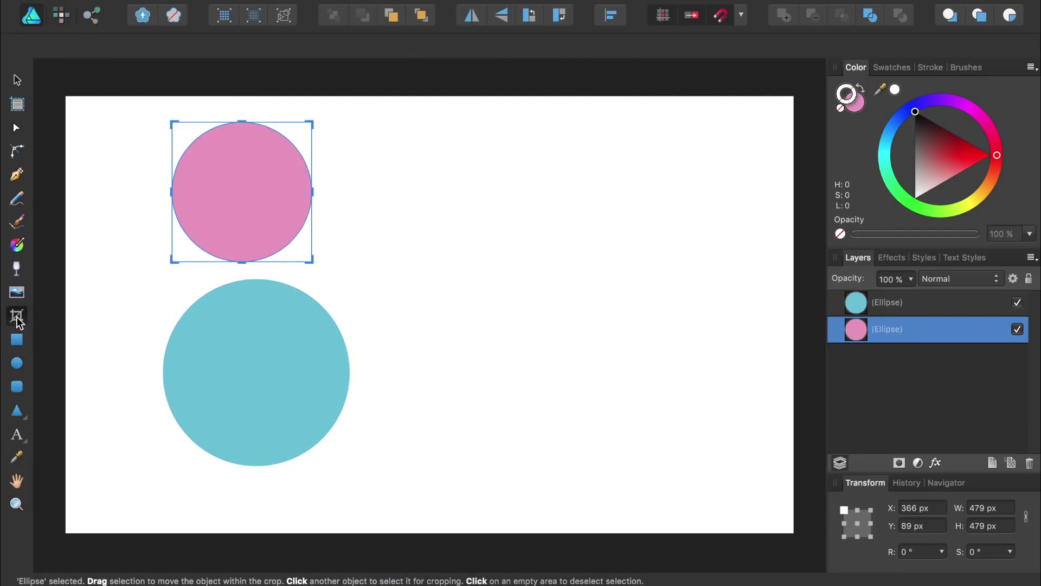
drag(242, 262, 243, 238)
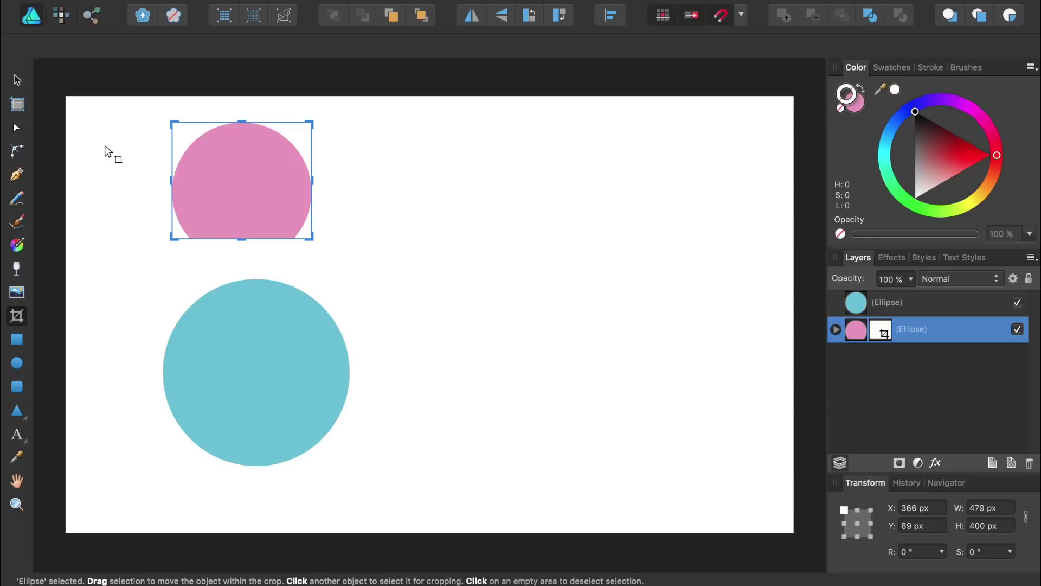
click(17, 80)
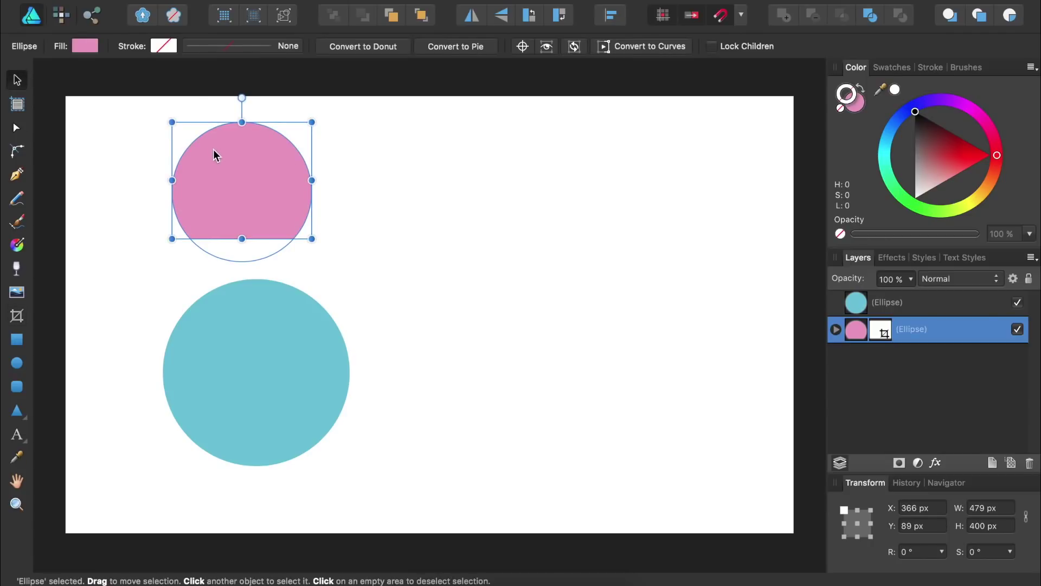
Move the cropped pink shape to the page's horizontal centre and the blue circle beneath it, overlapping at about Y 382 px.
drag(214, 151, 404, 149)
drag(231, 352, 405, 351)
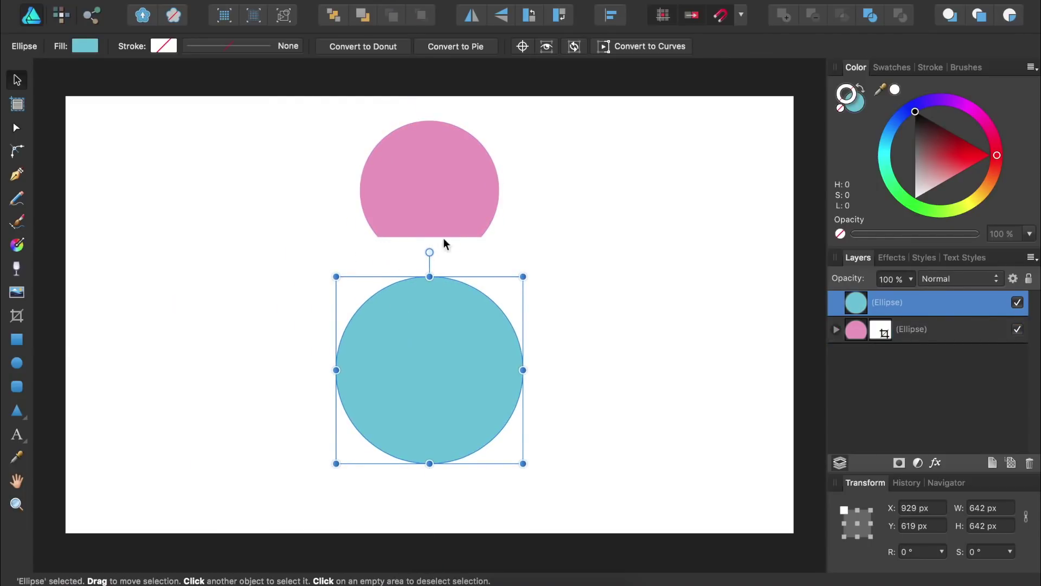
drag(442, 369, 438, 324)
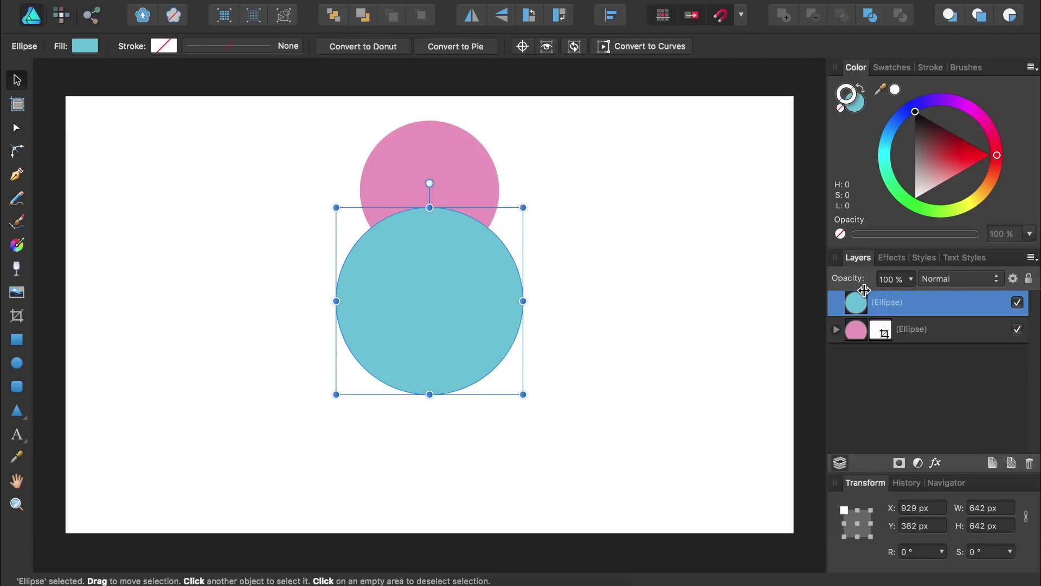
Place the blue circle behind the pink shape and lower it to about Y 429 px so its edge meets the pink base's corners.
drag(856, 302, 836, 339)
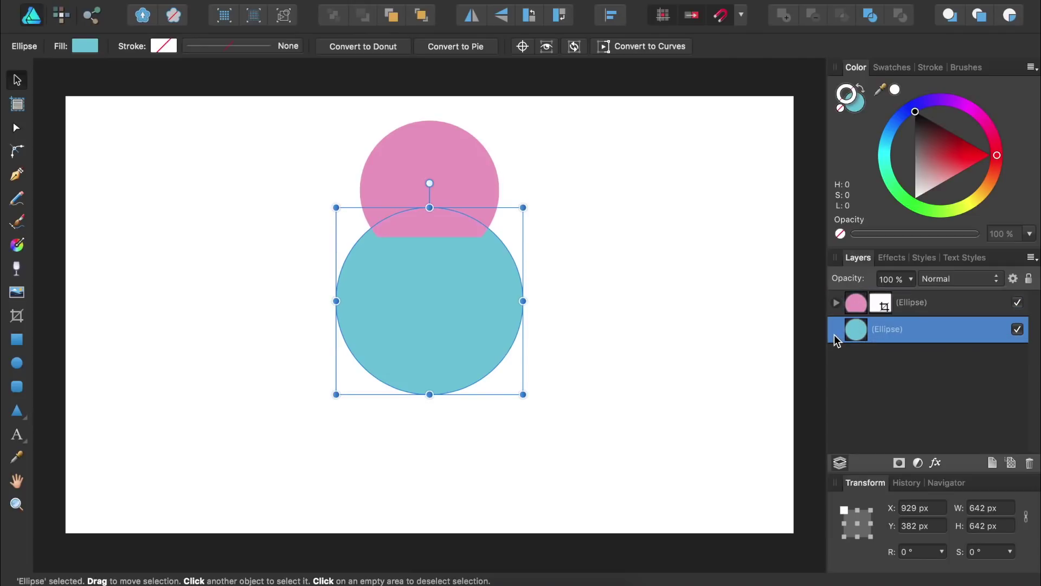
scroll(474, 274, up, 6)
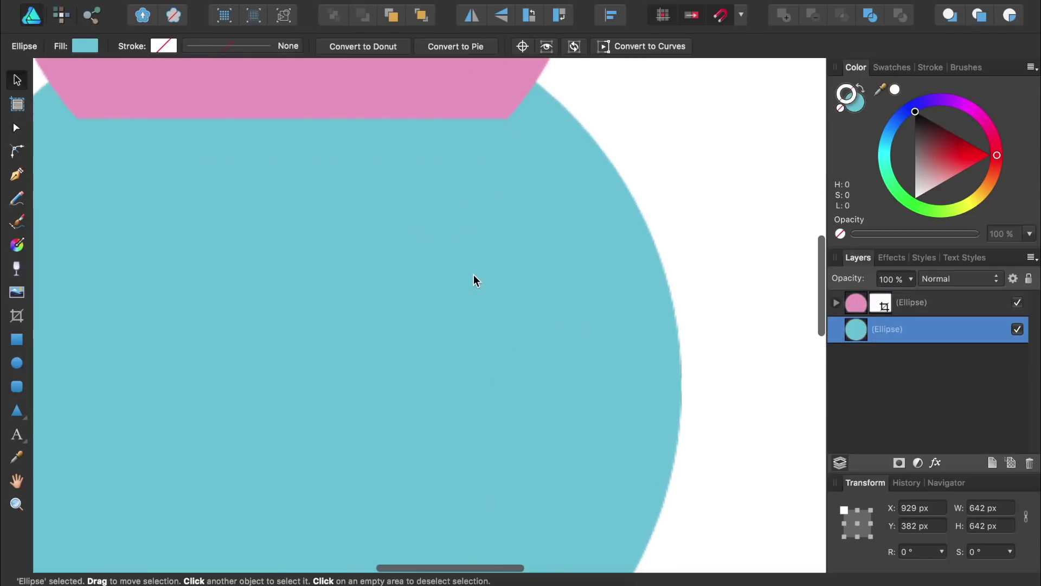
scroll(474, 275, up, 3)
drag(474, 274, 472, 340)
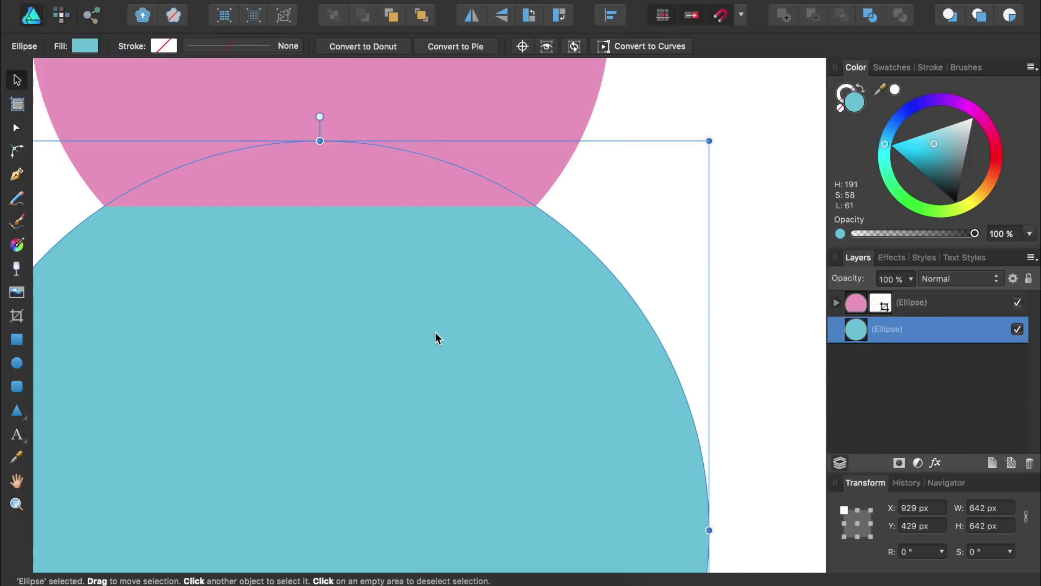
key(super+0)
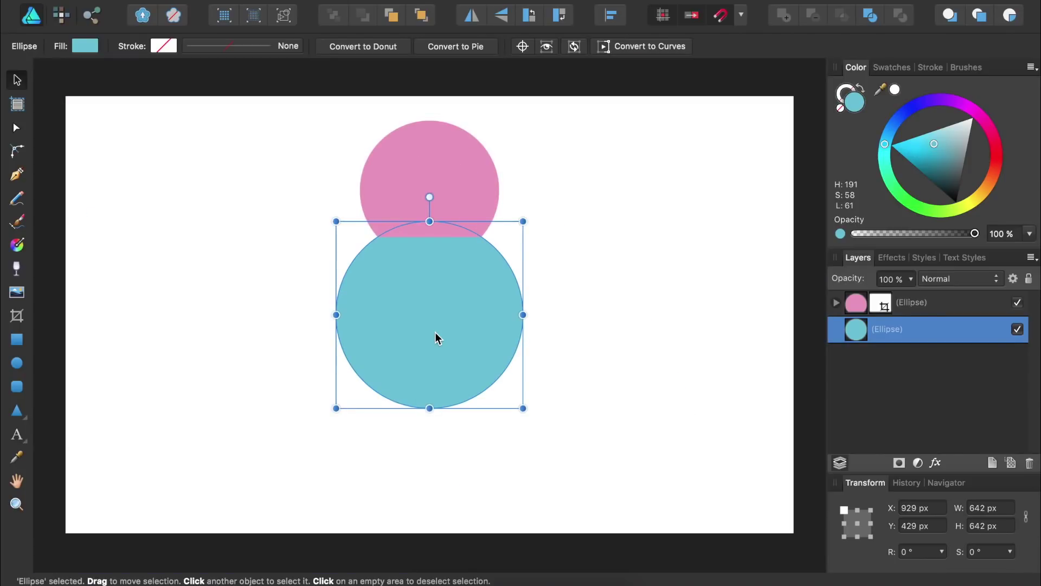
Scale both shapes together proportionally to about 514 × 791 px and recentre them horizontally on the page.
click(273, 108)
drag(273, 108, 576, 450)
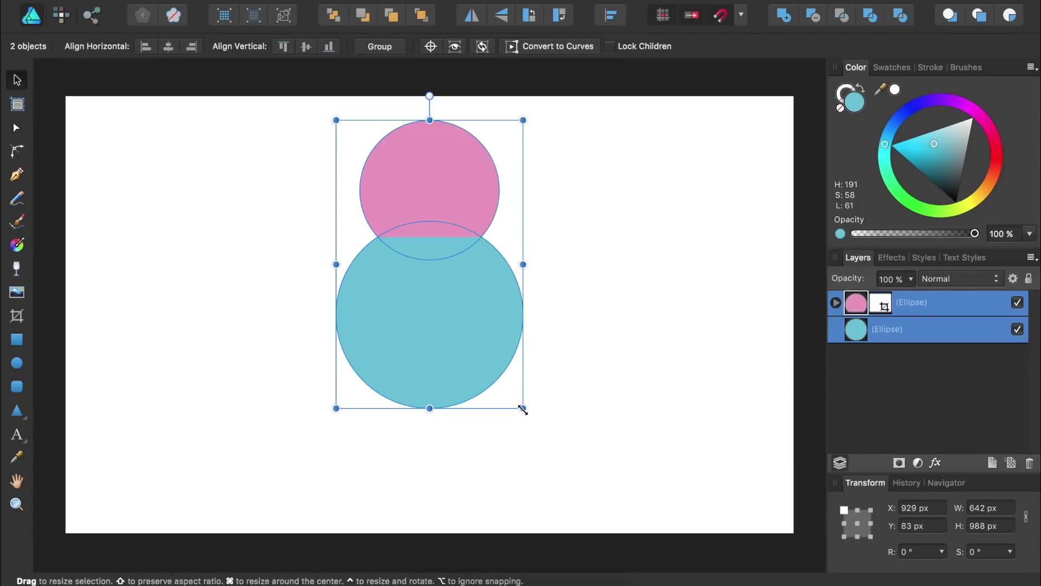
drag(523, 409, 434, 381)
key(shift)
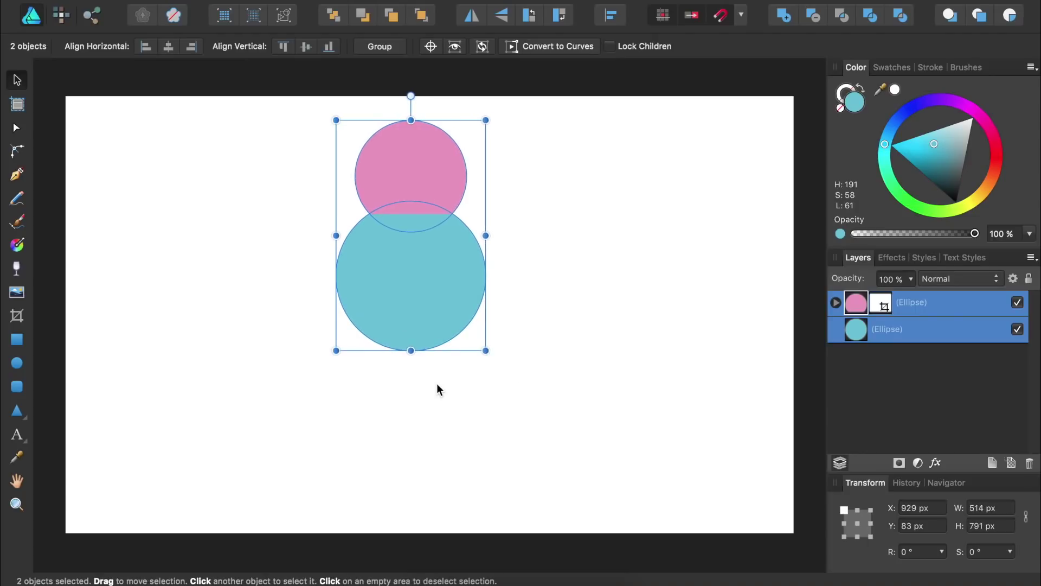
drag(407, 298, 427, 294)
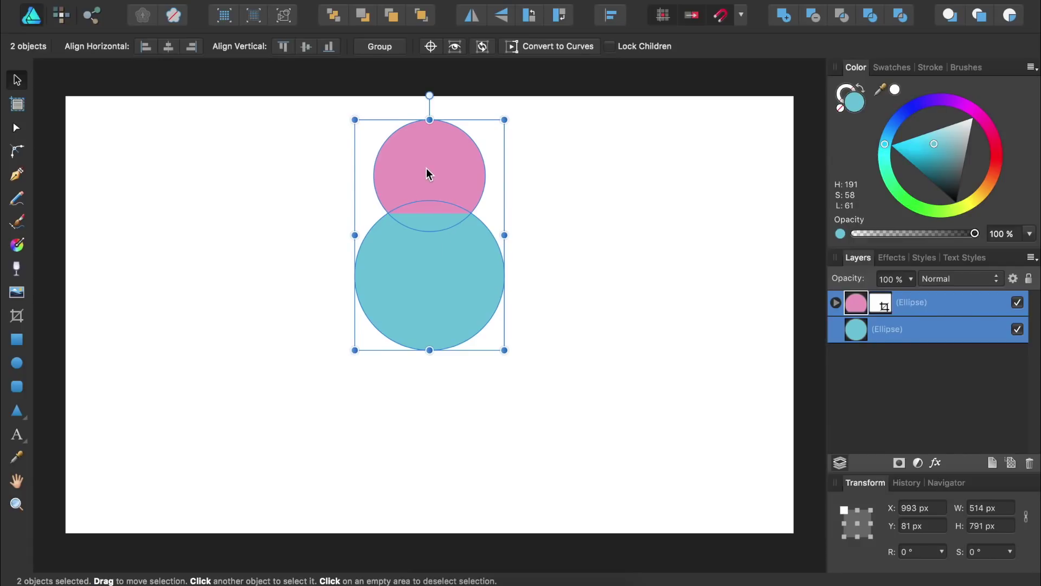
Draw a circle about 257 px wide in the empty area beside the two shapes and remove its fill.
click(19, 366)
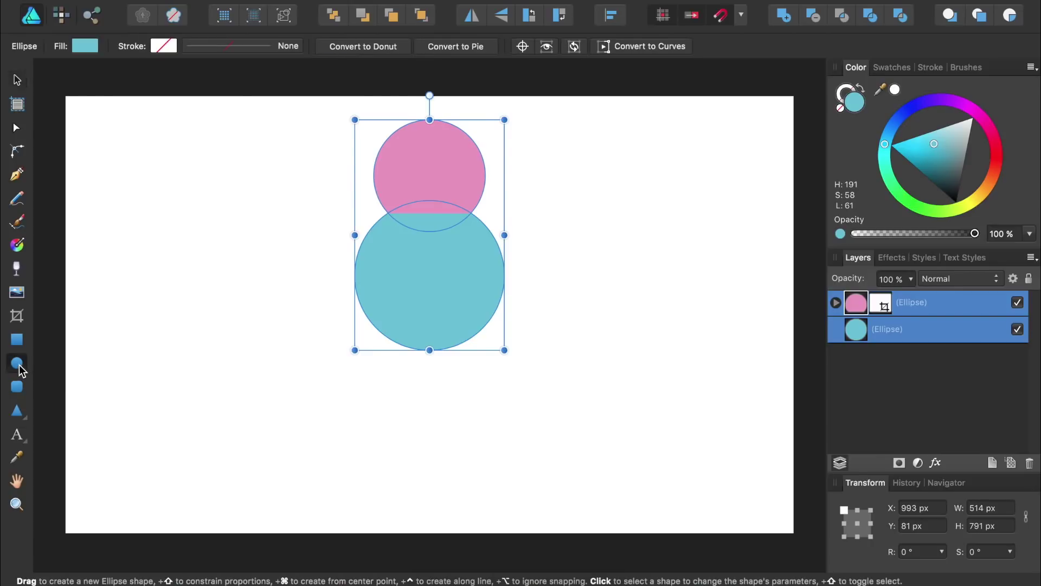
drag(136, 201, 207, 295)
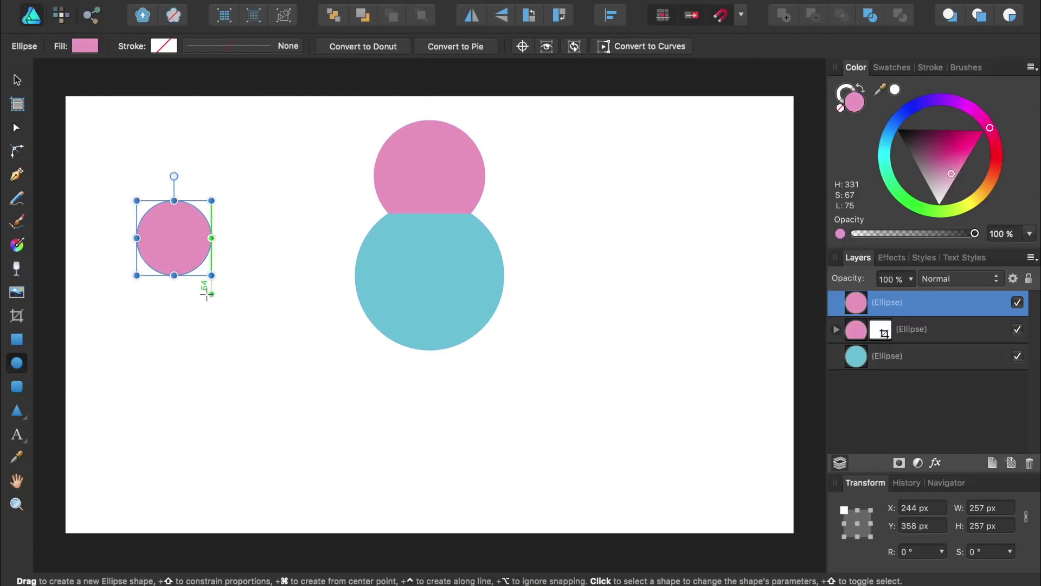
click(841, 108)
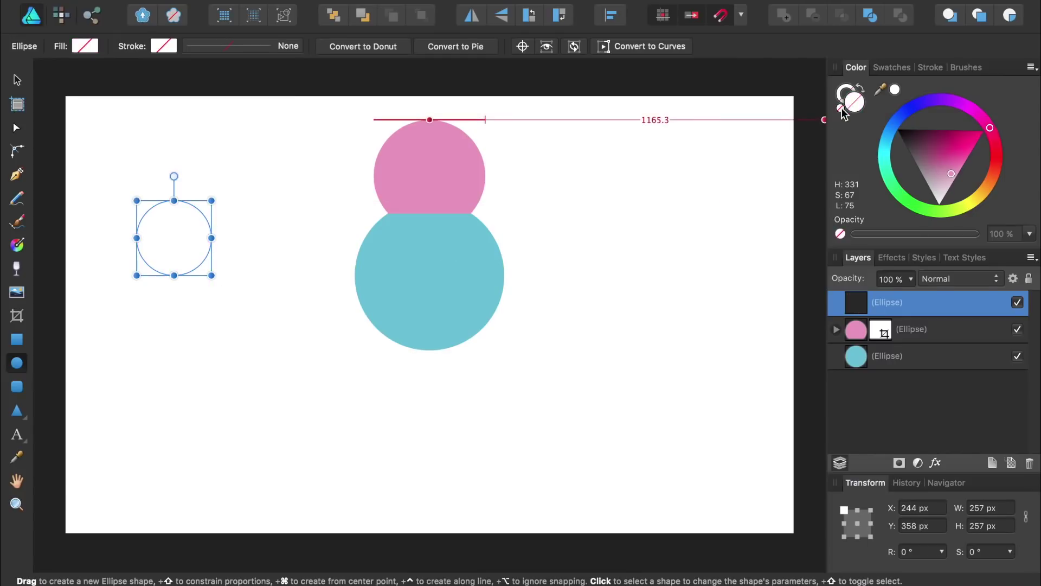
Give the unfilled circle a near-black stroke with a width of 2 pt.
click(845, 92)
click(903, 141)
drag(902, 141, 896, 134)
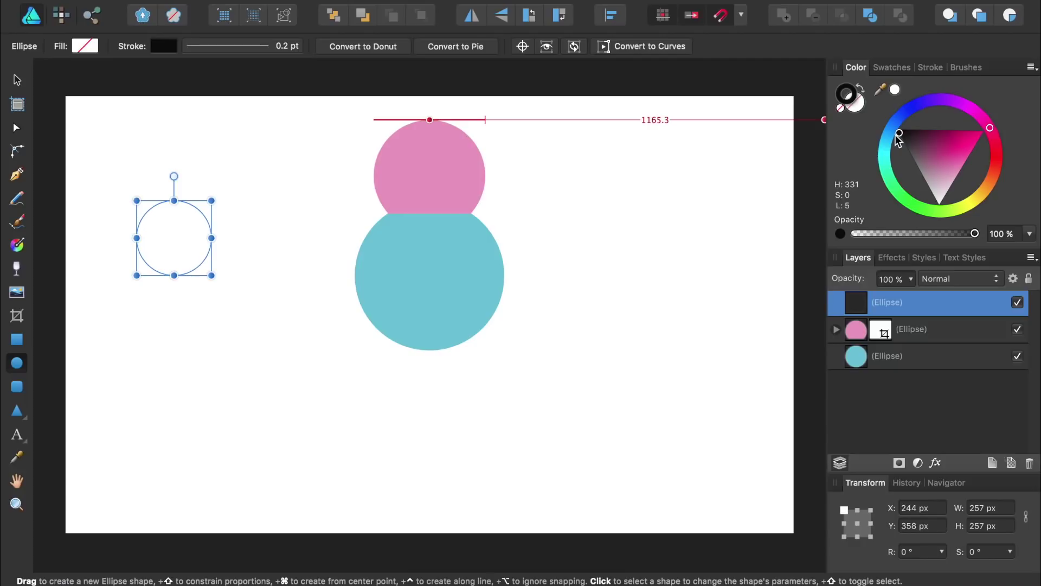
click(931, 67)
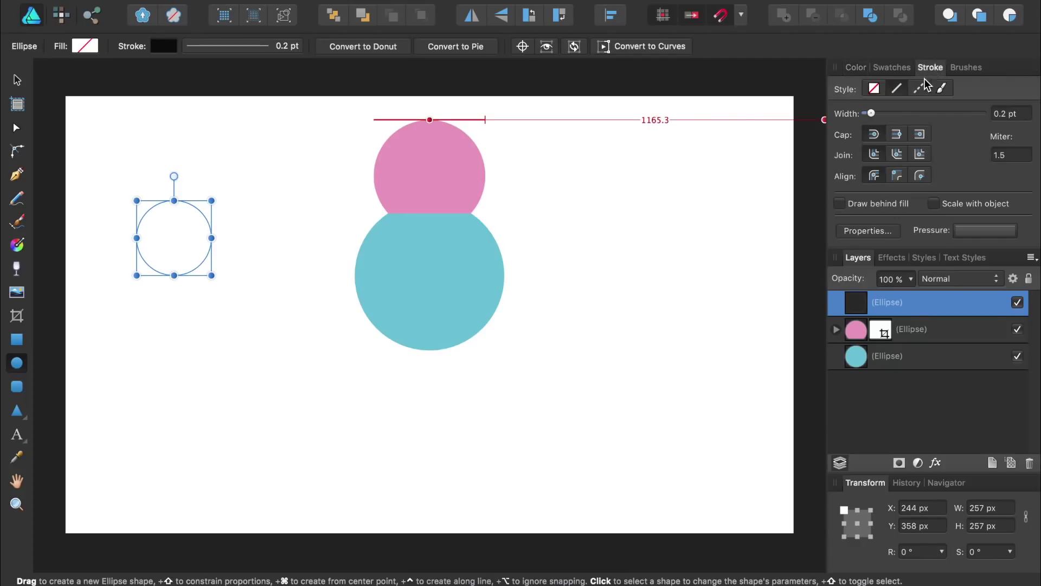
drag(871, 114, 895, 116)
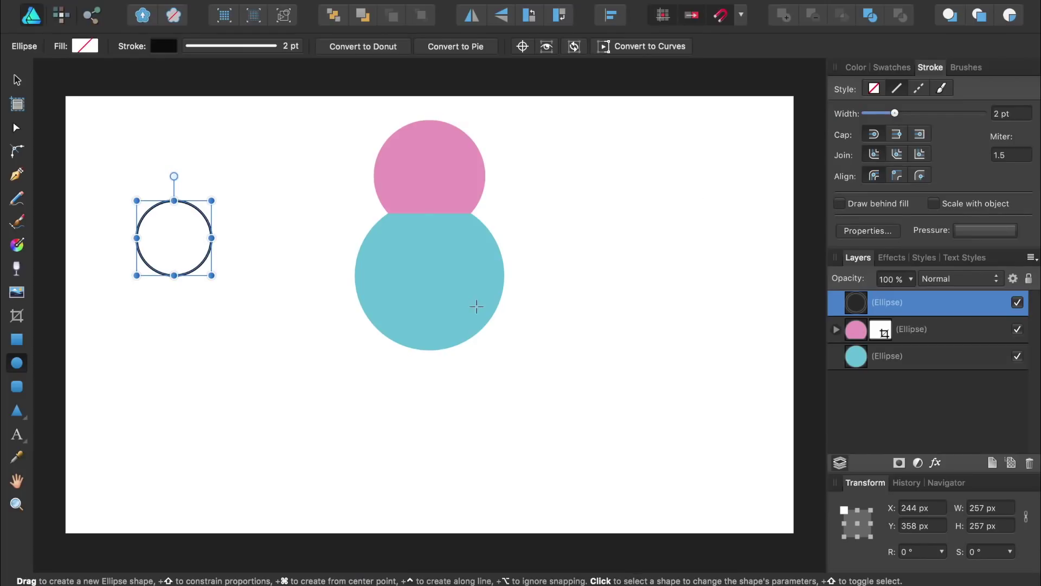
Crop the outlined circle to its upper arc, about 106.5 px high.
click(18, 319)
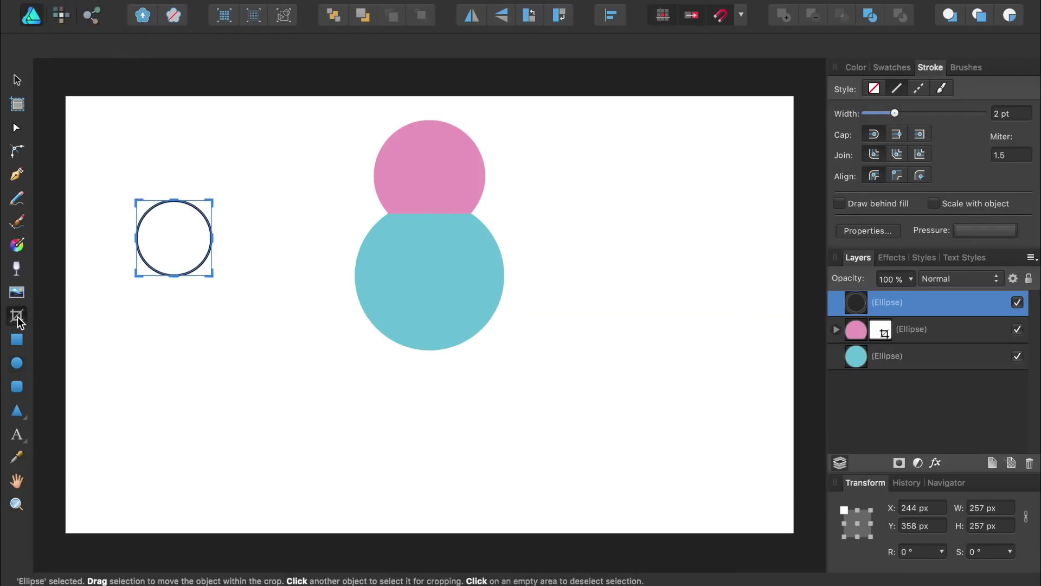
drag(174, 275, 174, 232)
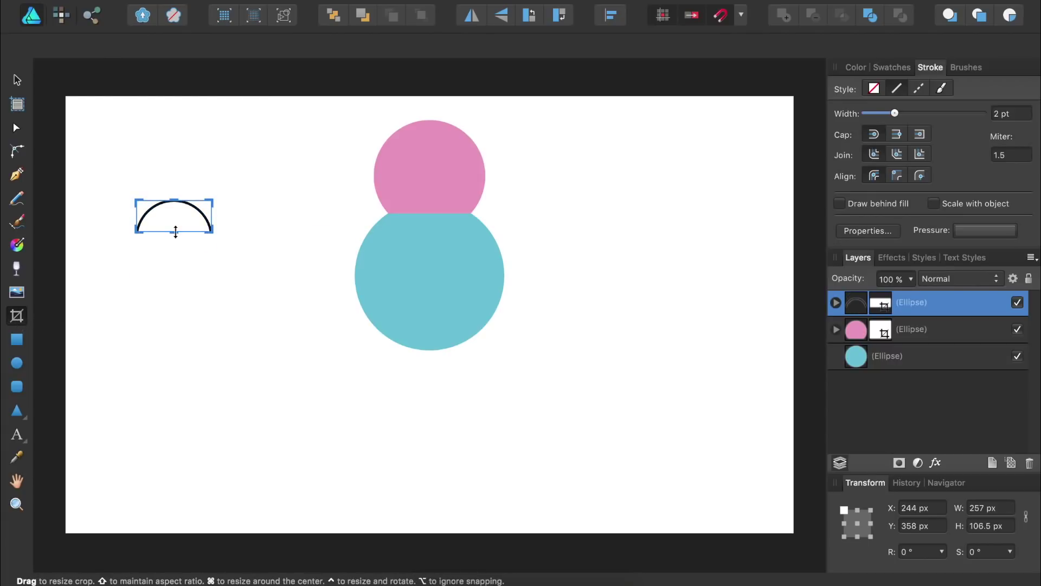
click(17, 81)
Move the black arc onto the pink shape and resize it to about 101 × 75 px.
drag(180, 209, 412, 154)
scroll(411, 154, up, 5)
drag(581, 221, 442, 191)
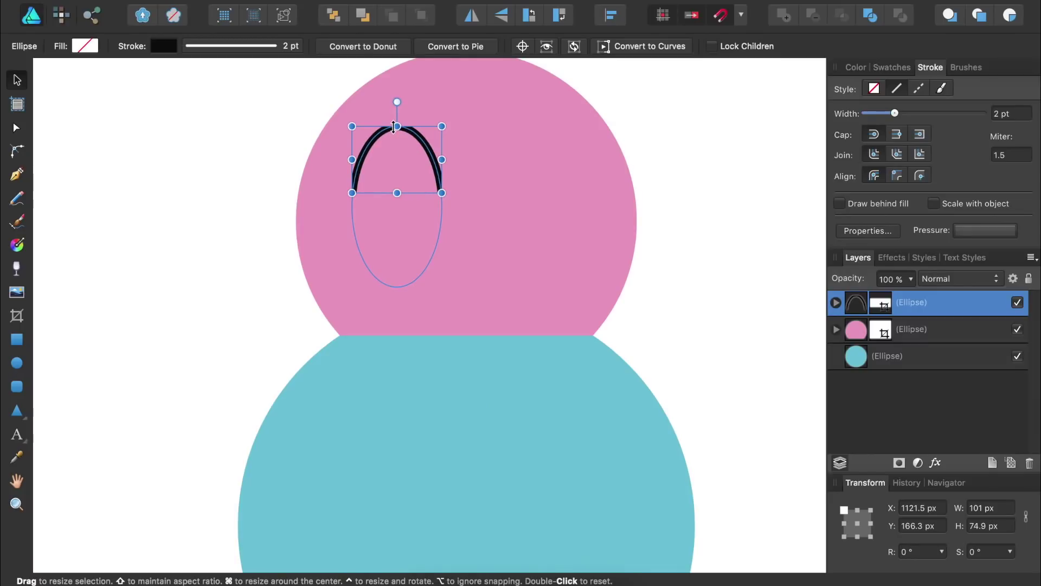
Extend the arc's crop above and on both sides to about 120 × 83 px, and set its stroke width to 0.8 pt.
click(17, 316)
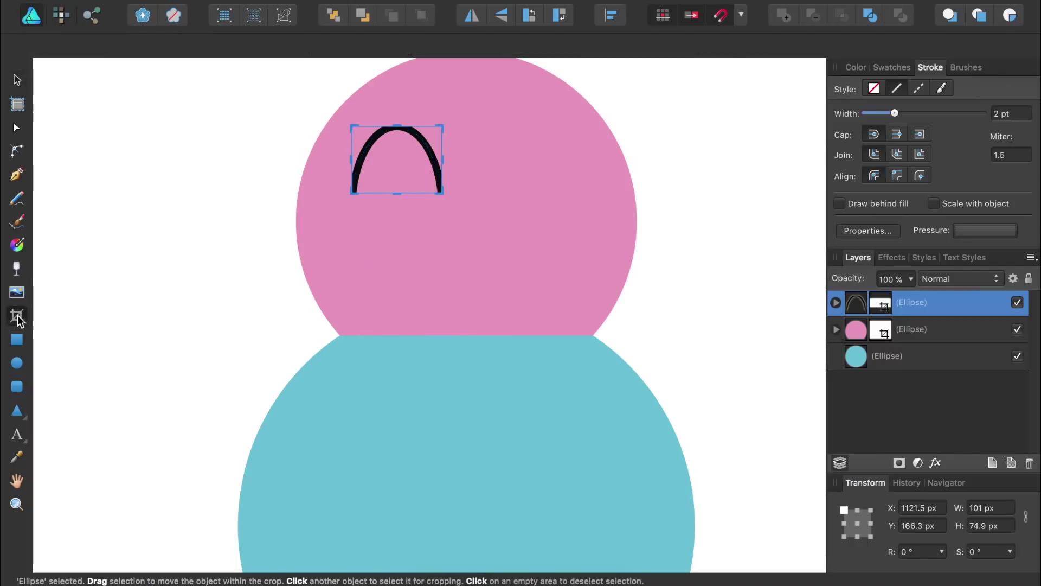
drag(397, 125, 397, 118)
drag(353, 154, 346, 153)
drag(437, 152, 453, 153)
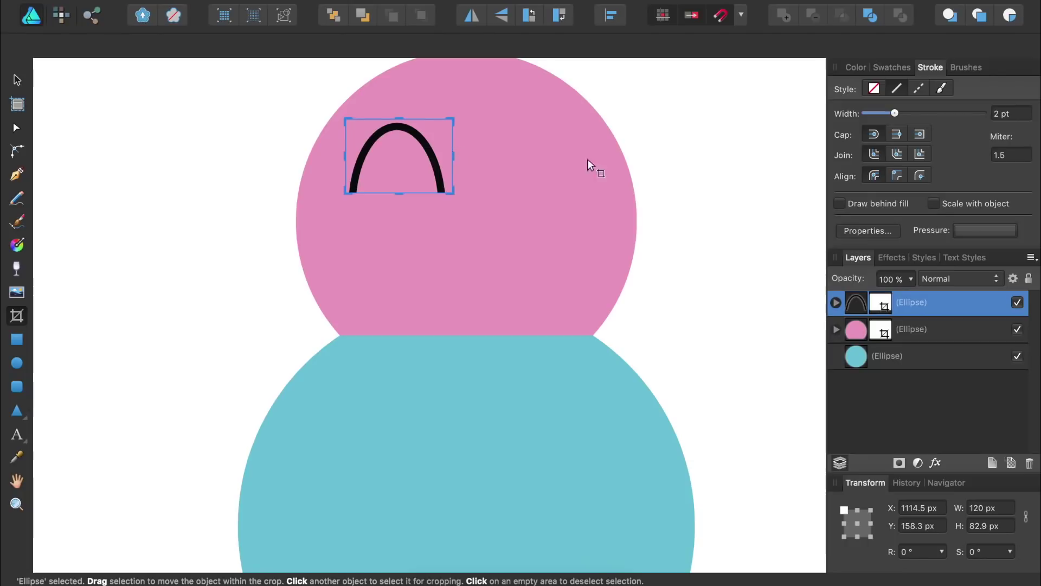
drag(895, 113, 887, 114)
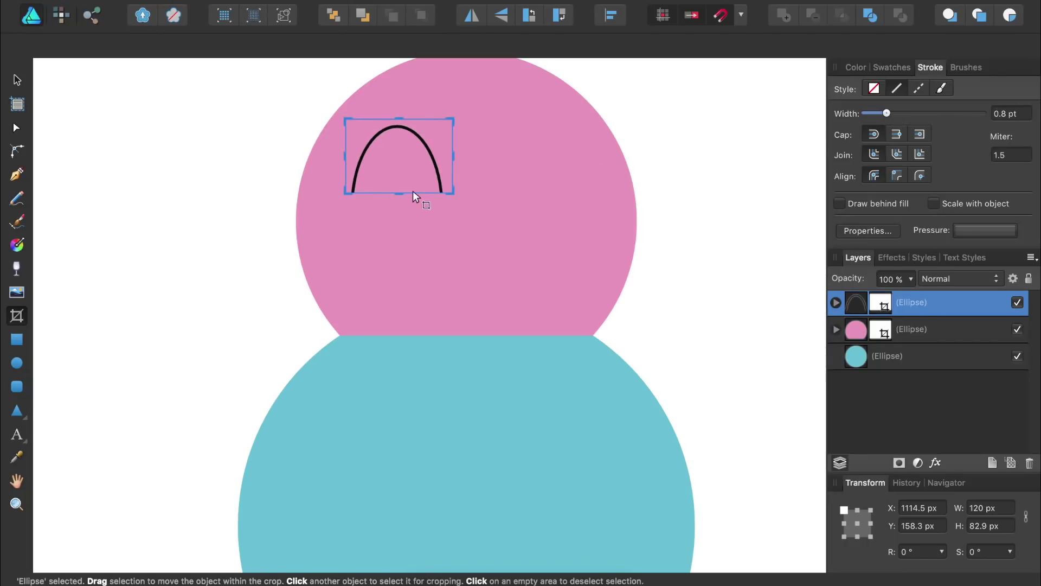
Centre the arc horizontally on the pink shape and scale it down to about 60 × 51 px.
click(17, 81)
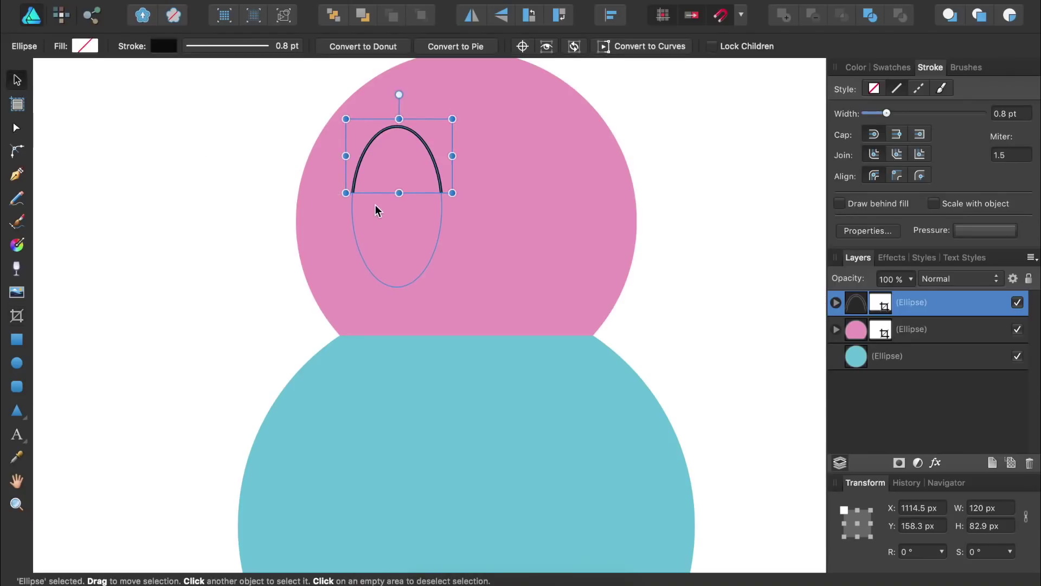
drag(360, 163, 427, 167)
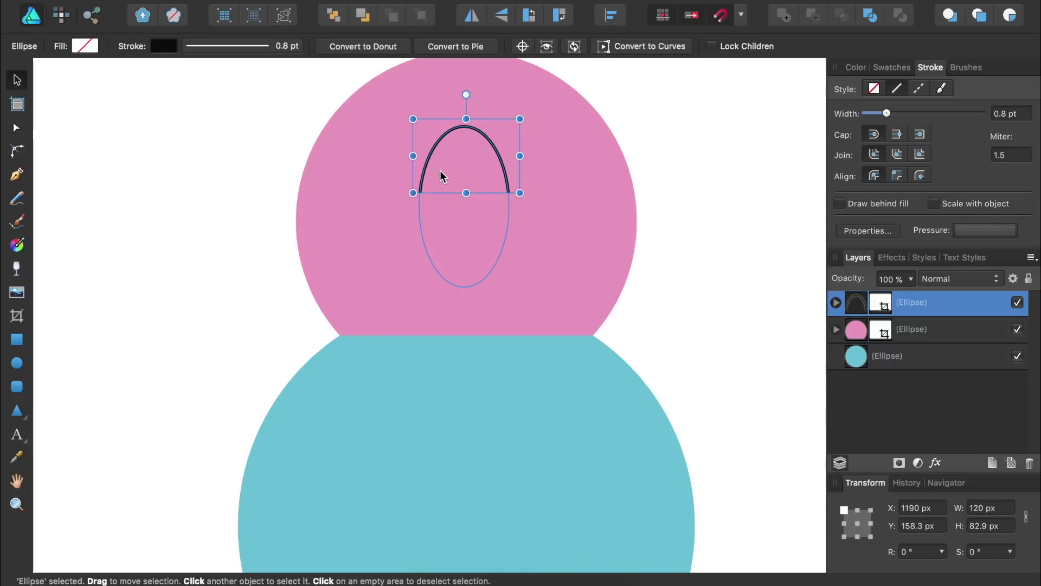
drag(519, 194, 470, 164)
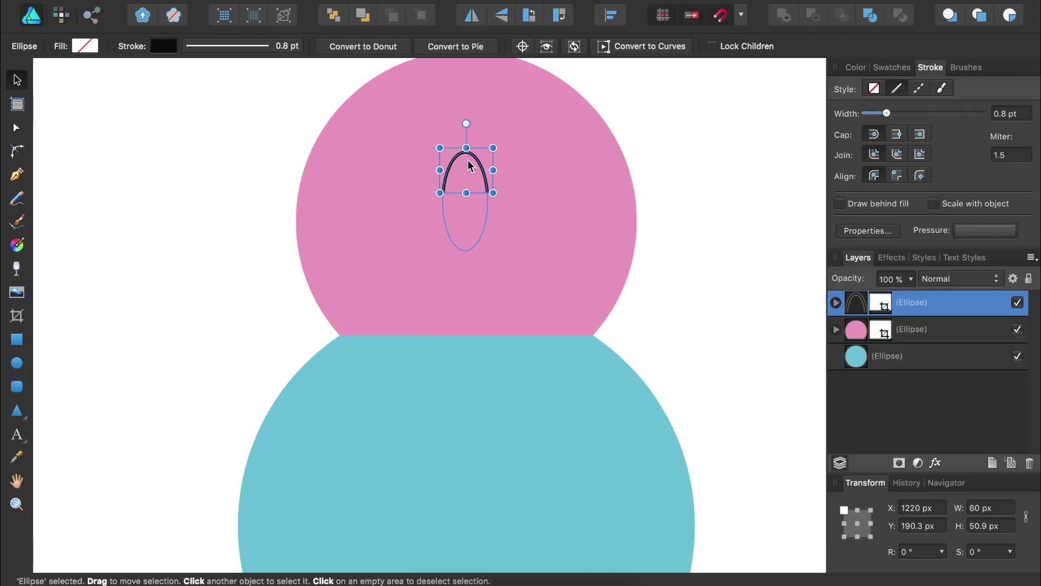
Duplicate the small arc twice and offset the topmost copy by +50 px in X.
key(super+j)
key(super+j)
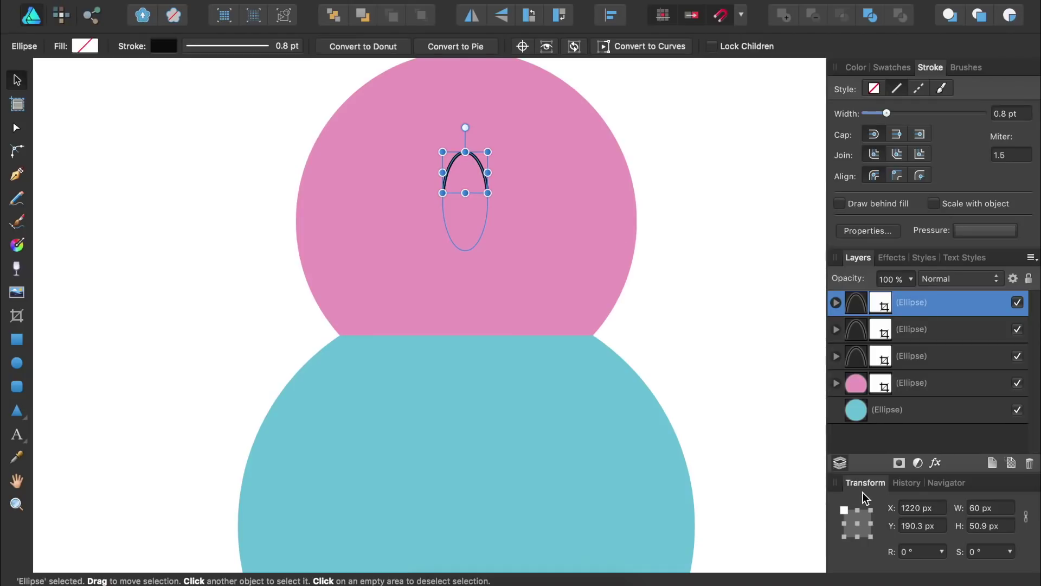
click(941, 510)
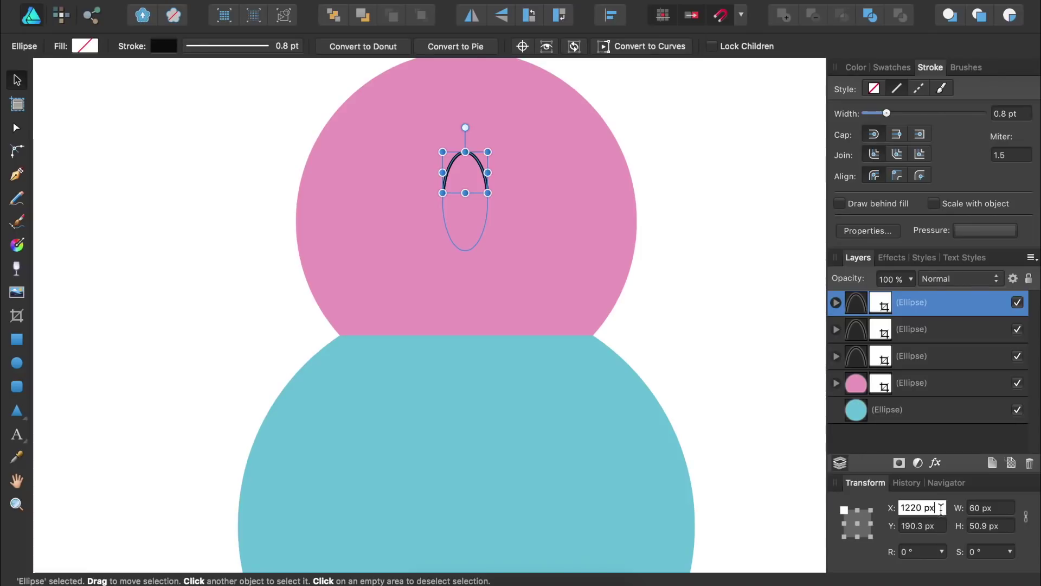
text(+50)
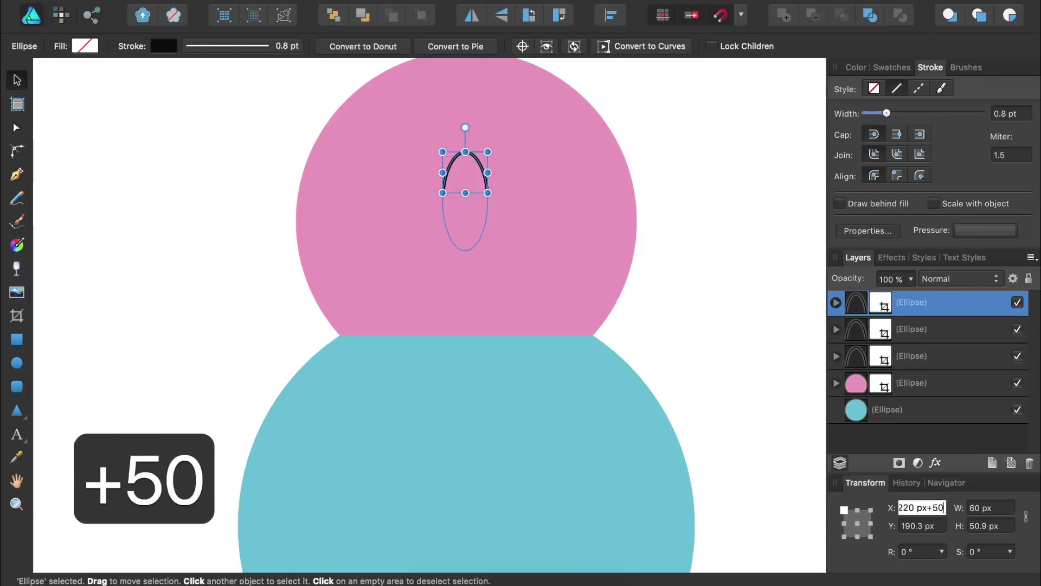
key(Return)
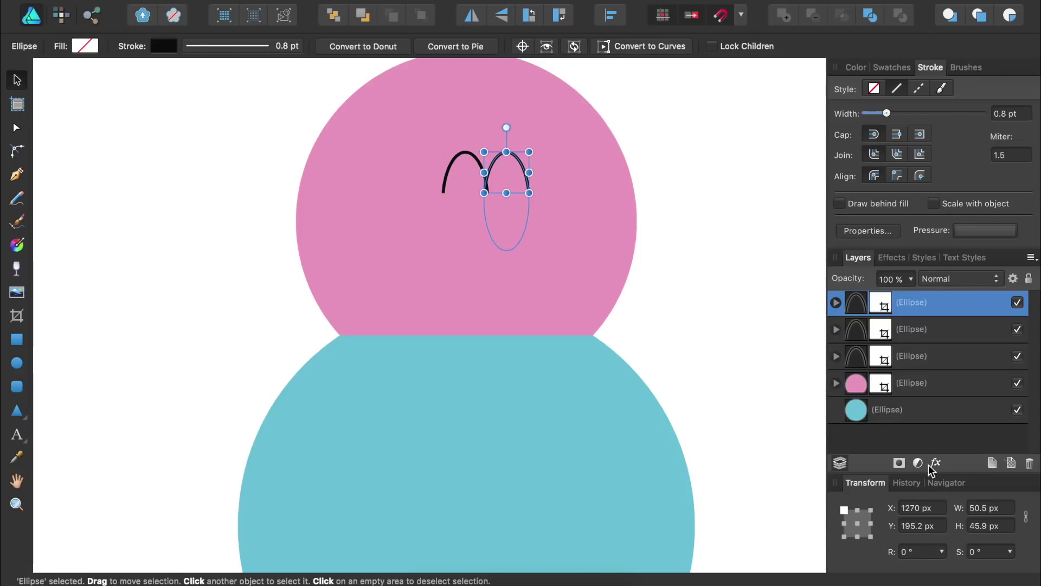
Offset the second arc copy by -50 px in X.
click(912, 332)
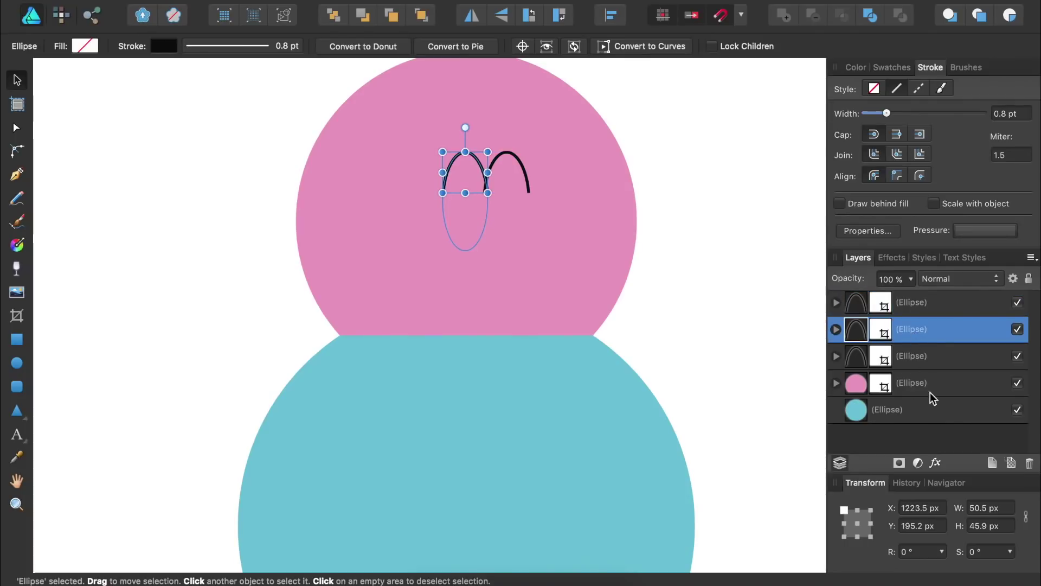
click(944, 507)
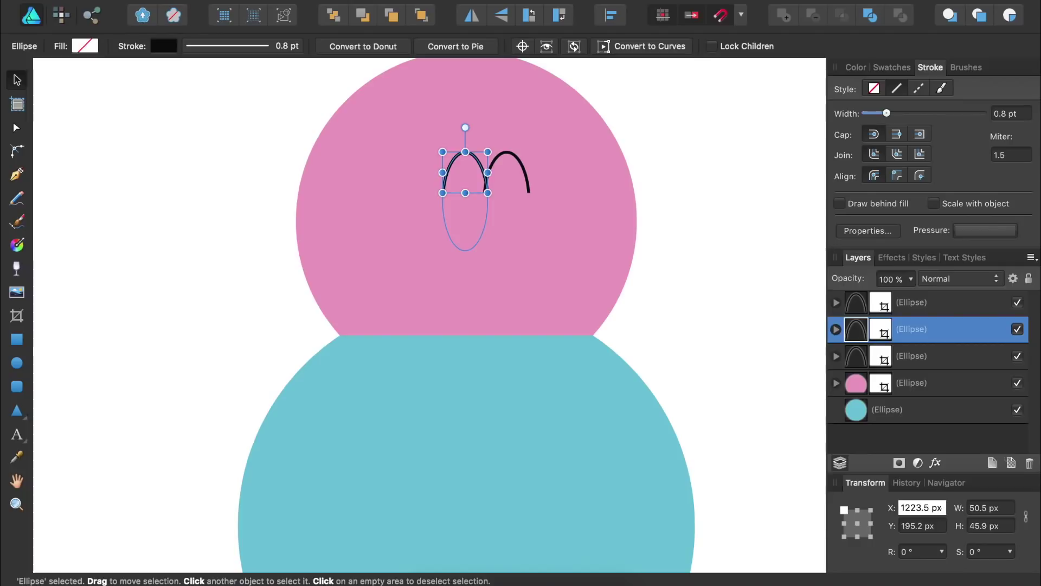
text(-50)
key(Return)
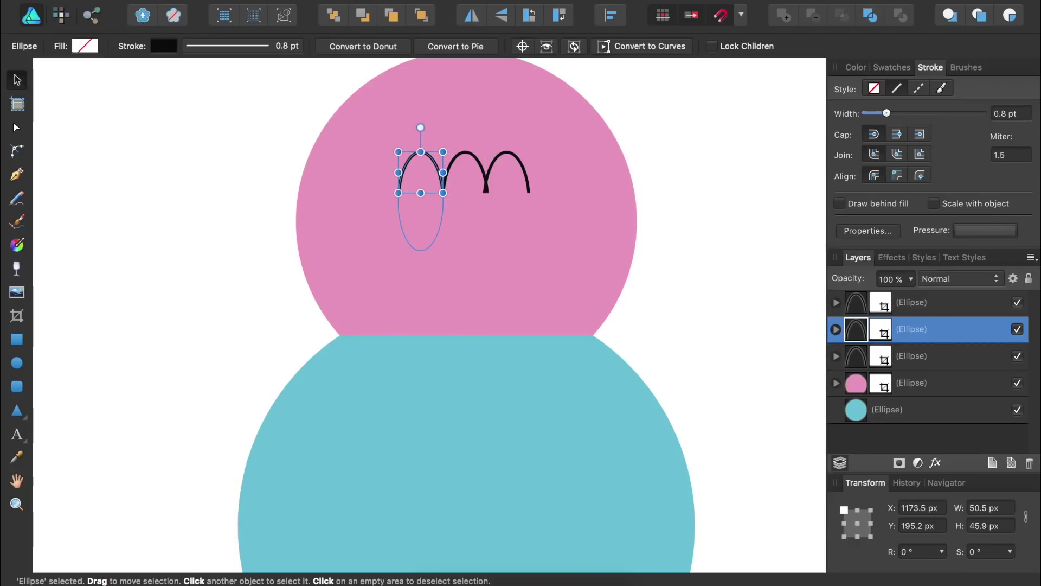
Move the middle arc straight down below the other two to about Y 286 px and rotate it 180°.
click(923, 356)
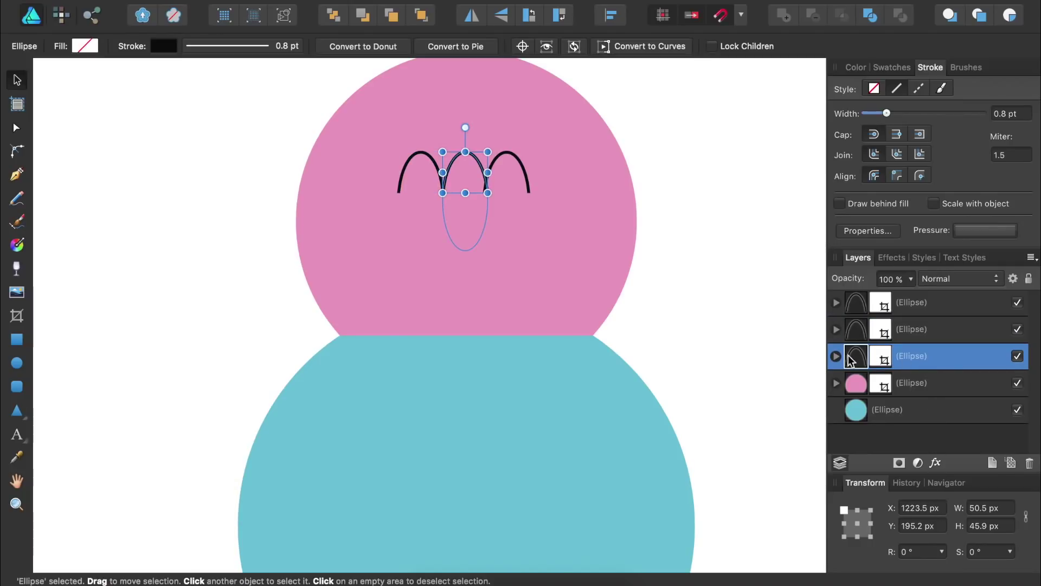
drag(461, 168, 464, 254)
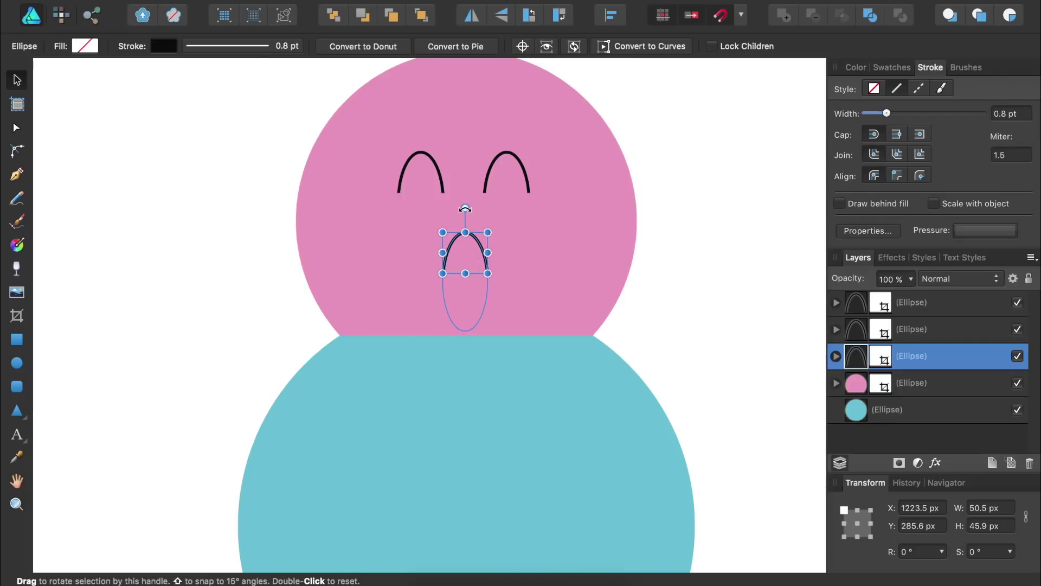
drag(465, 208, 465, 308)
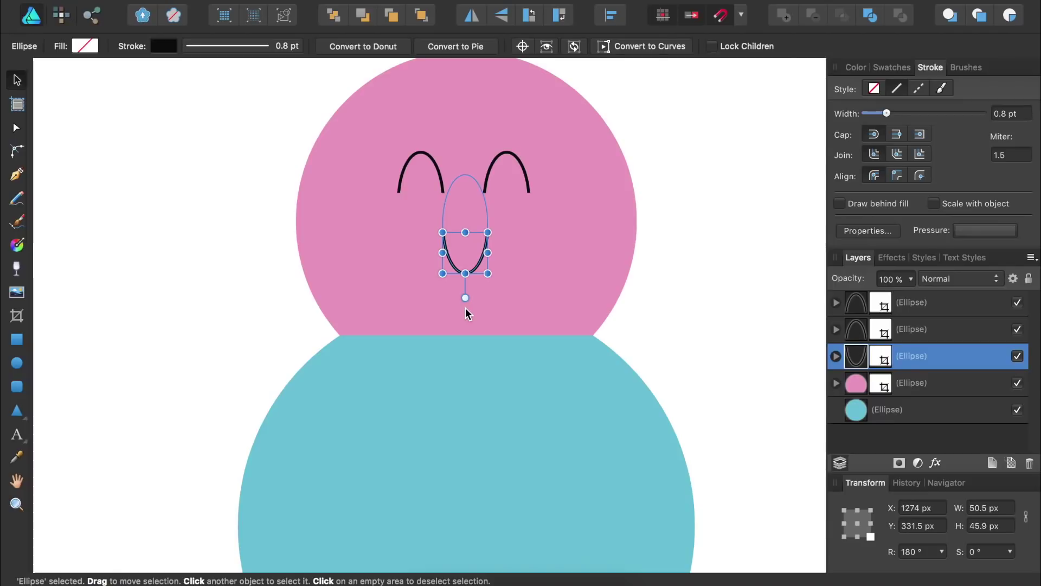
Draw an ellipse about 90 × 92 px in the upper-left part of the blue circle.
scroll(470, 460, down, 6)
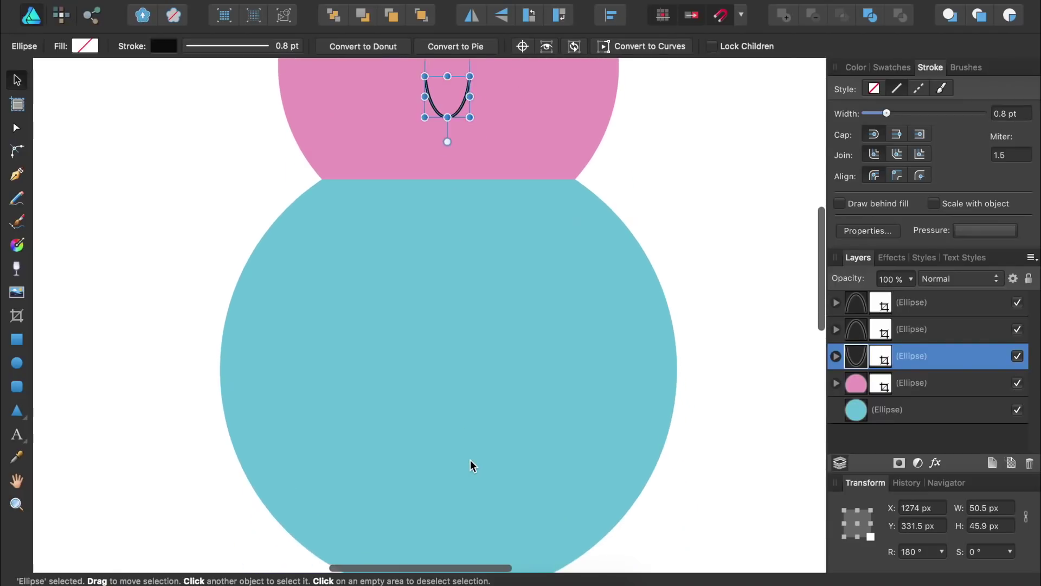
scroll(470, 460, down, 1)
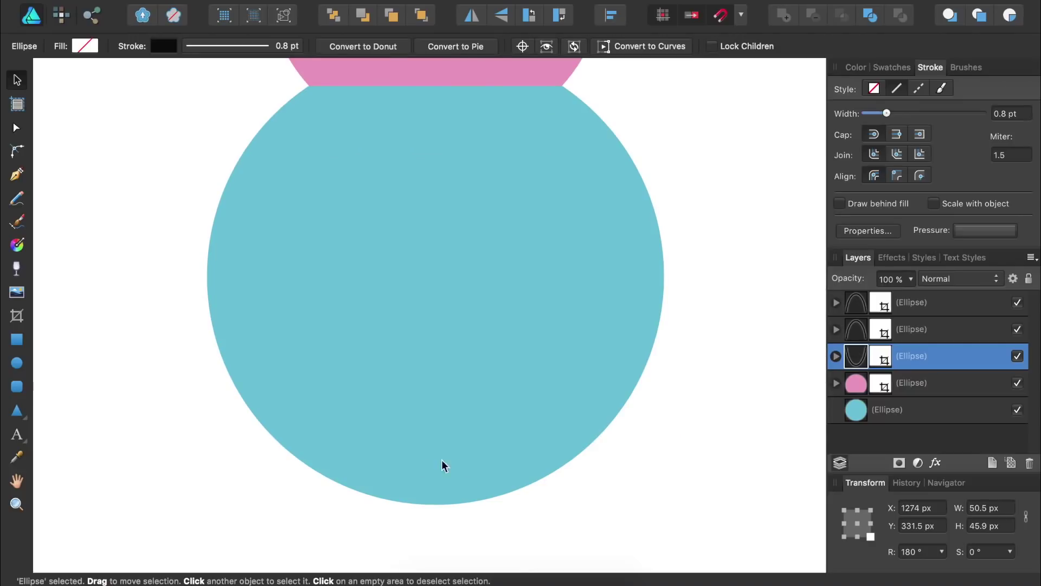
click(17, 363)
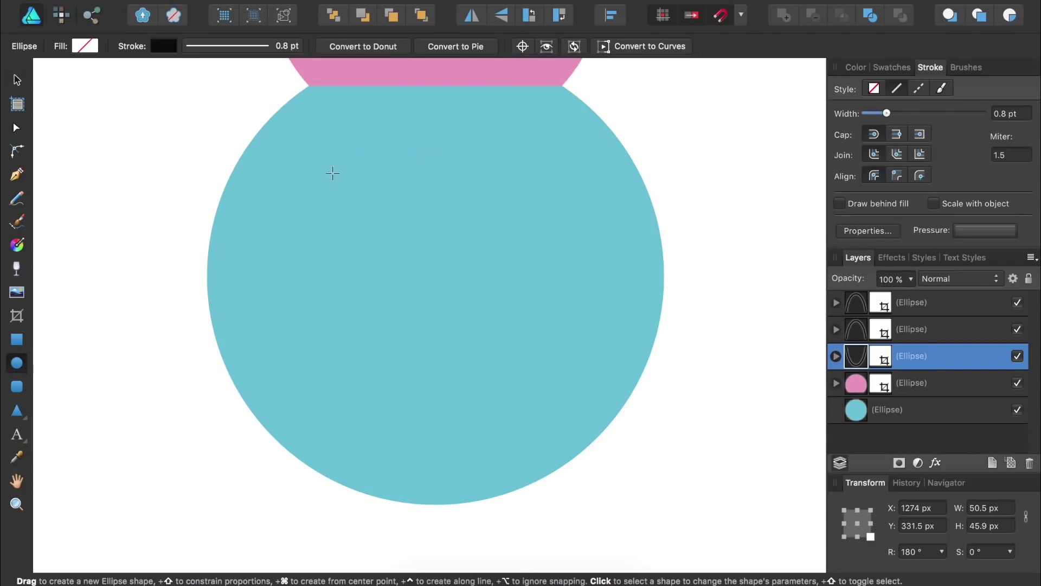
drag(332, 171, 412, 253)
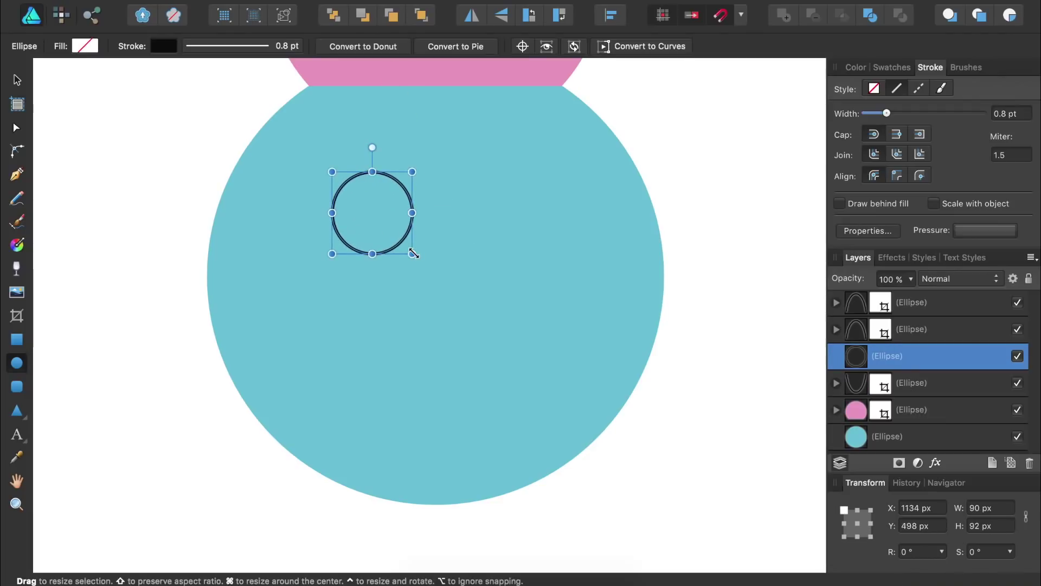
Remove the new ellipse's stroke and fill it with a very pale blue (H 224, S 100, L 95).
click(857, 70)
click(841, 108)
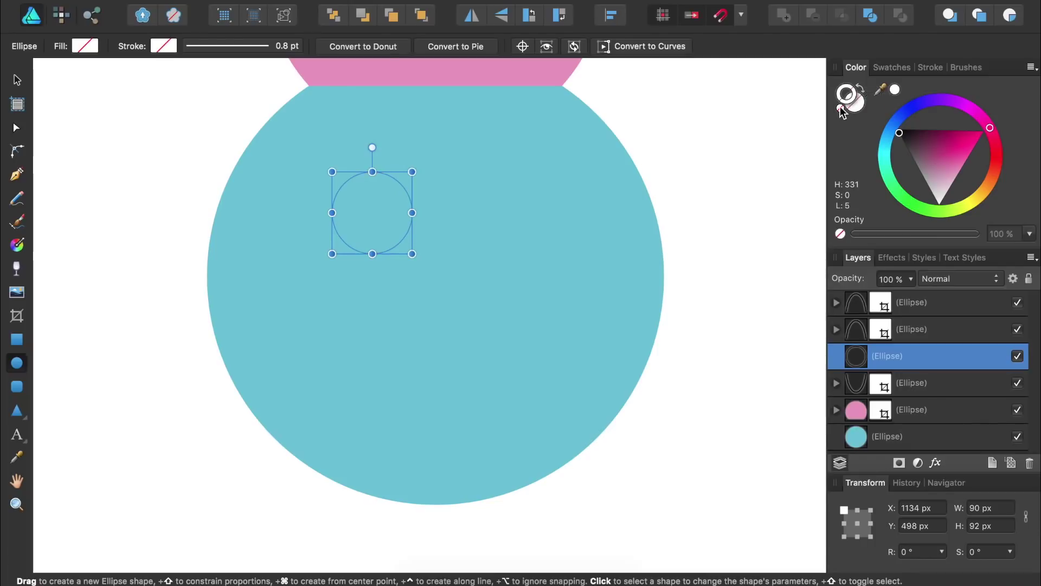
click(857, 107)
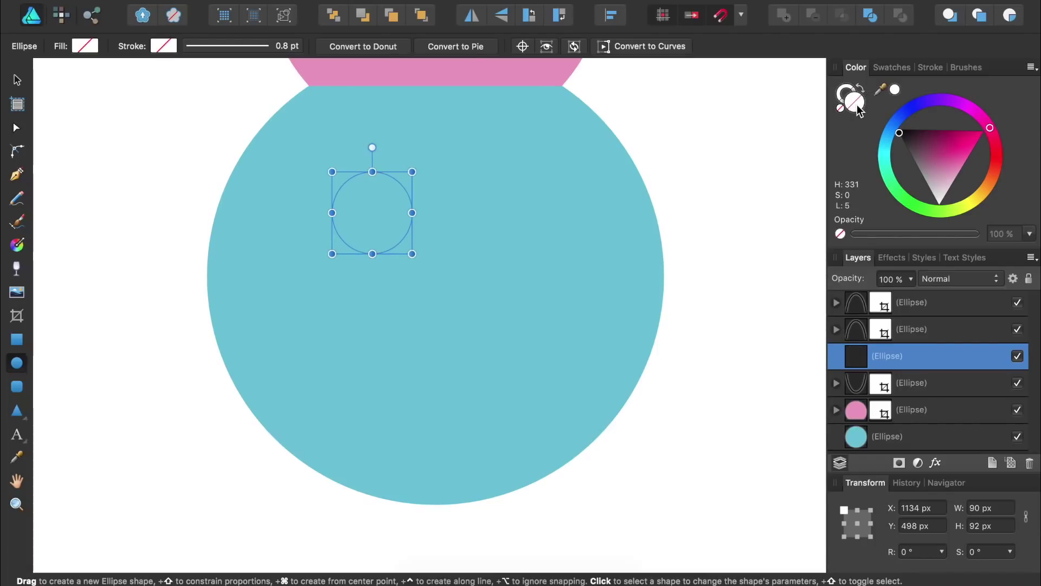
drag(905, 141, 923, 197)
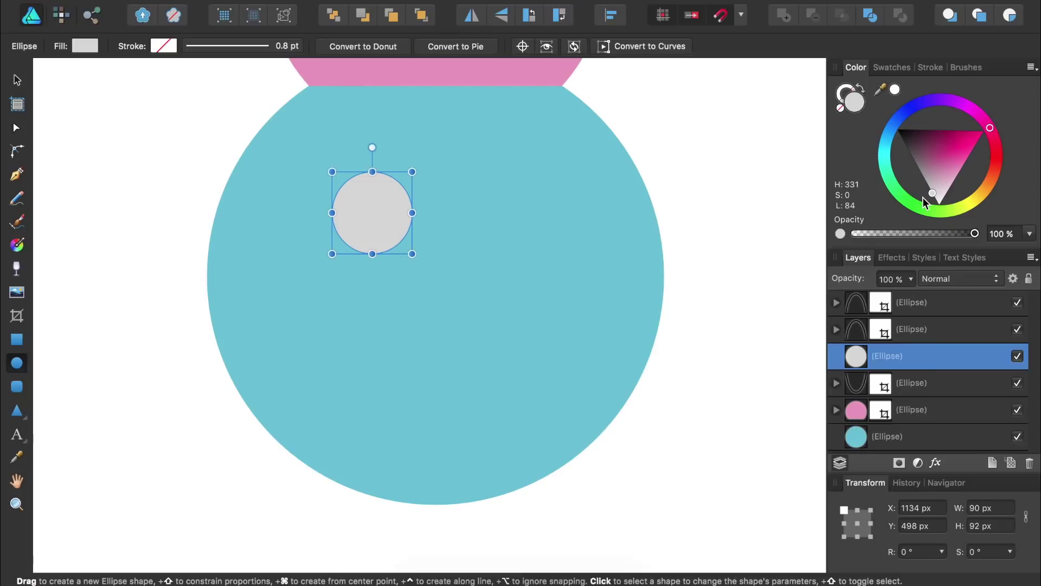
click(901, 117)
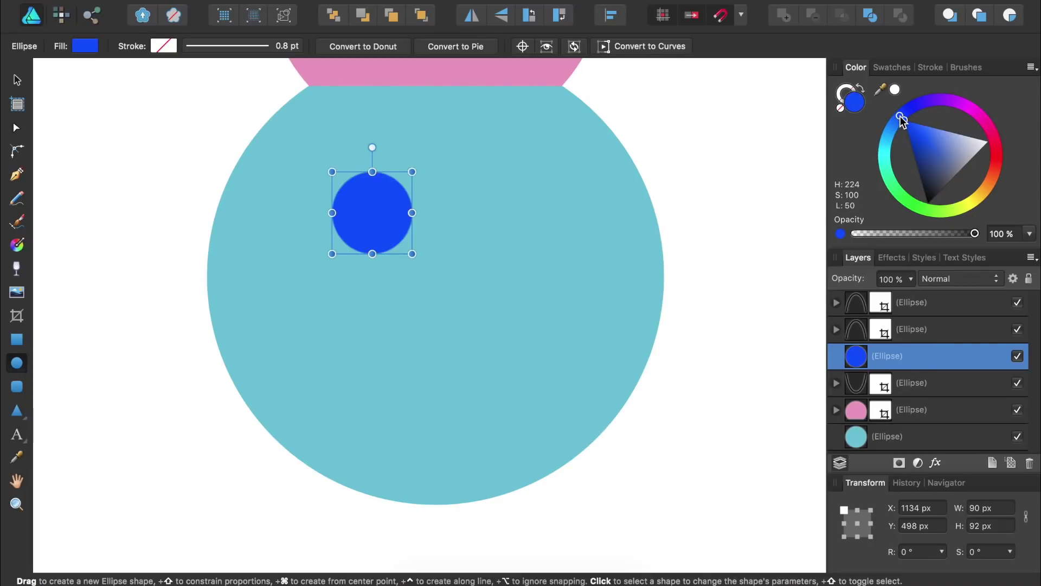
drag(919, 129, 983, 142)
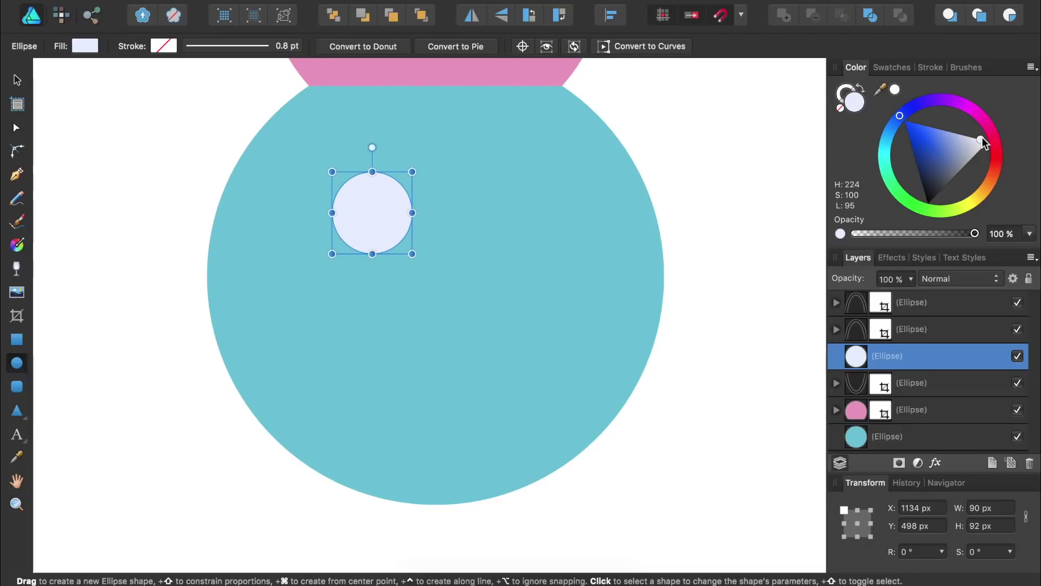
Crop the pale ellipse to its lower half and extend the crop on both sides and below to about 102 × 63 px.
click(16, 317)
drag(372, 172, 370, 208)
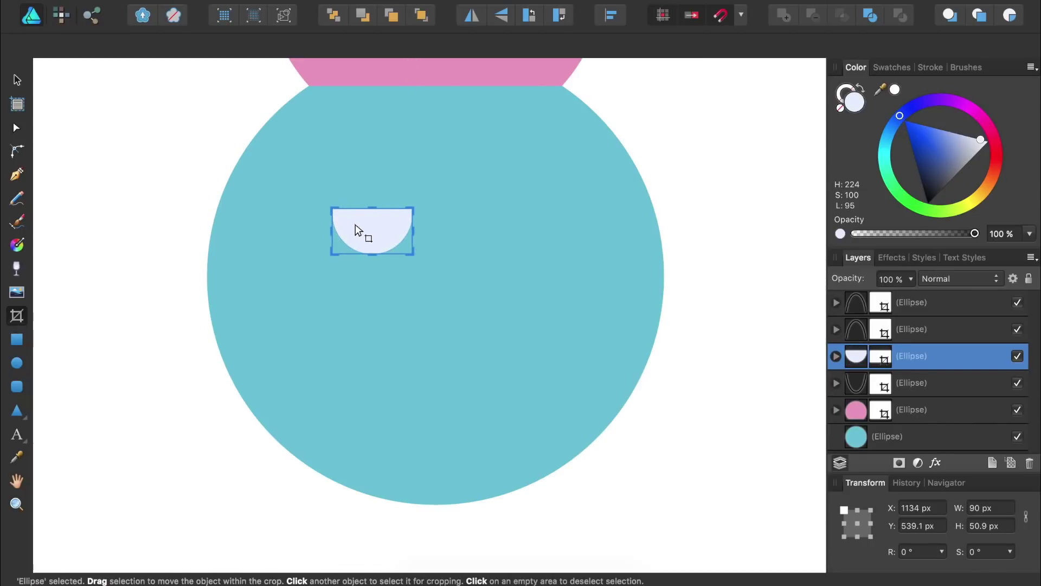
drag(334, 230, 326, 229)
drag(413, 231, 374, 264)
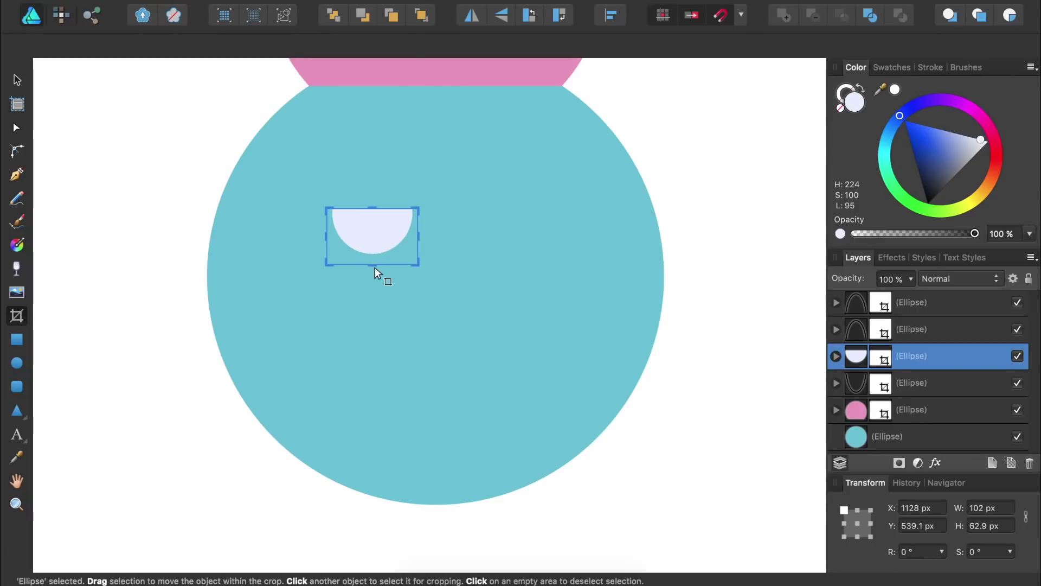
Enlarge the pale half circle to about 167 × 93 px and move it slightly up to about Y 522 px.
click(18, 81)
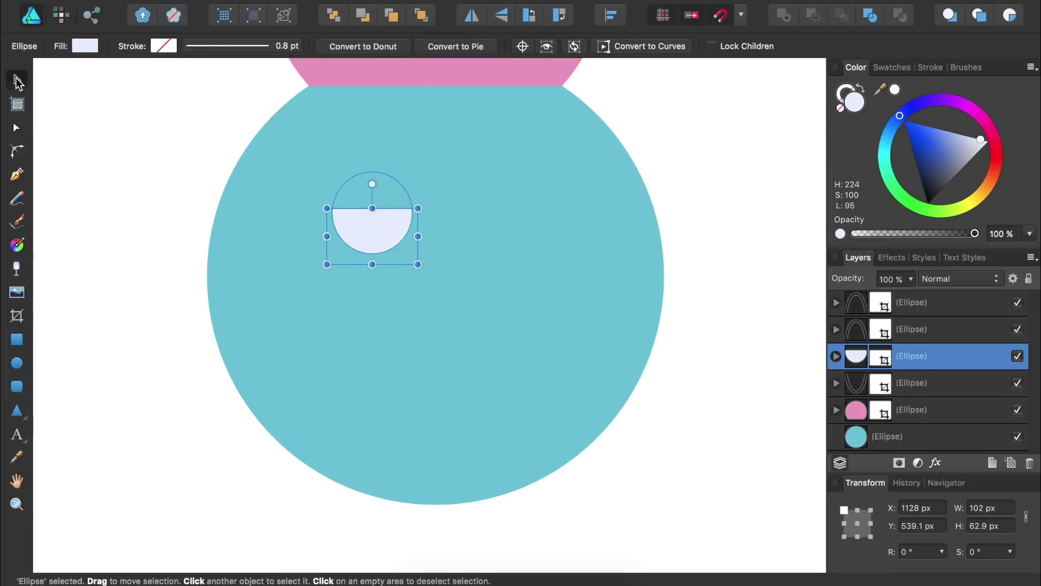
drag(418, 264, 465, 288)
drag(397, 248, 398, 238)
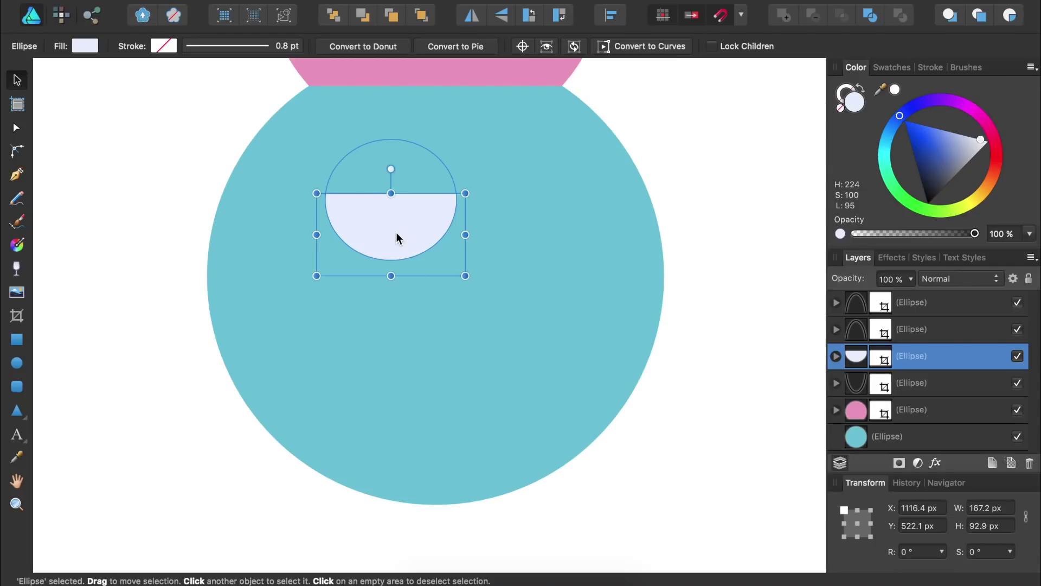
Duplicate the pale half circle and fill the copy with near-black (H 224, S 0, L 6).
key(super+j)
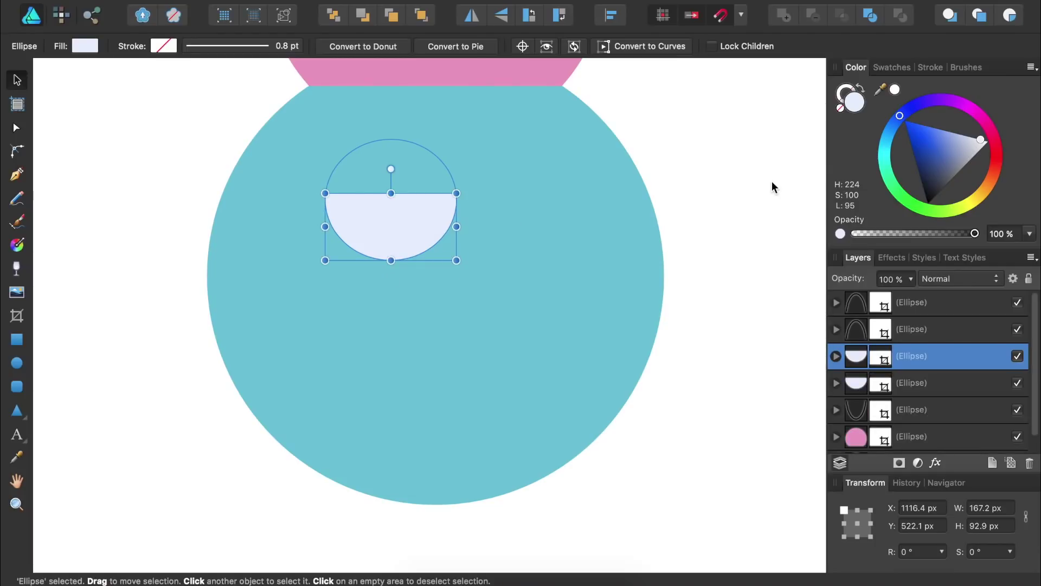
drag(935, 185, 936, 205)
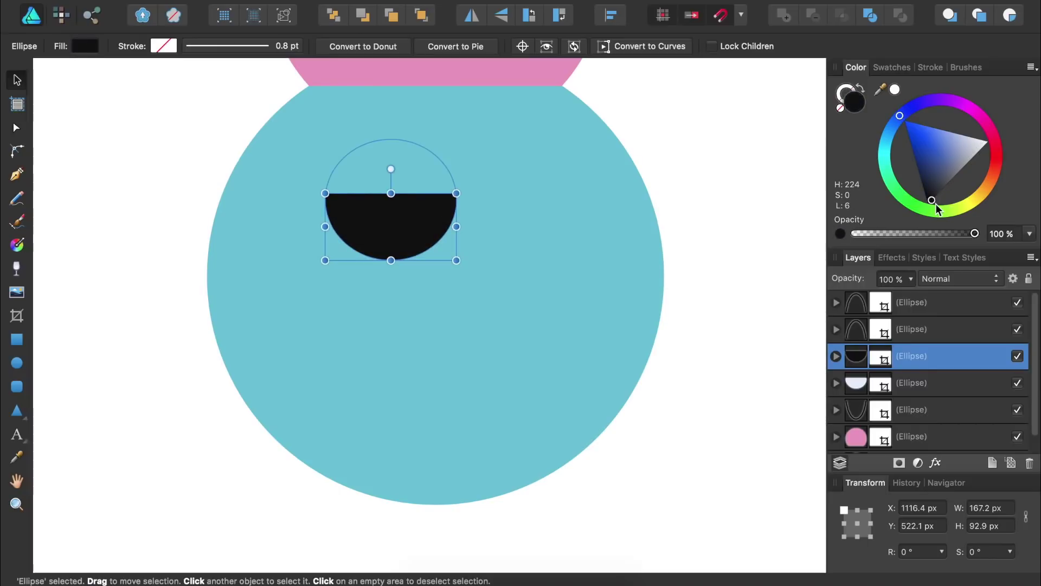
Scale the black half circle down to about 47 × 30 px and centre it along the pale half circle's top edge.
drag(457, 261, 370, 223)
scroll(370, 222, up, 3)
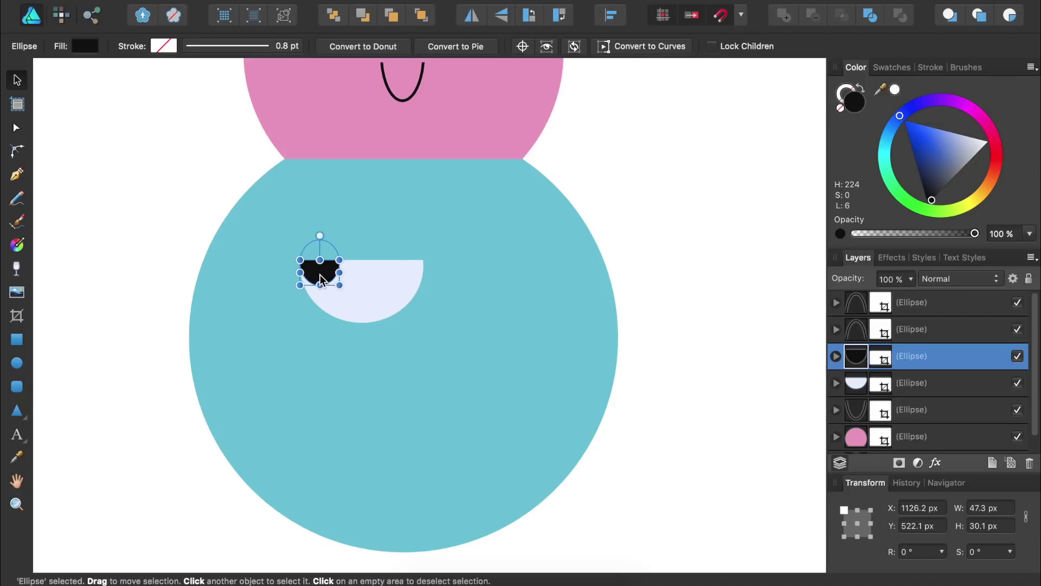
drag(320, 275, 362, 276)
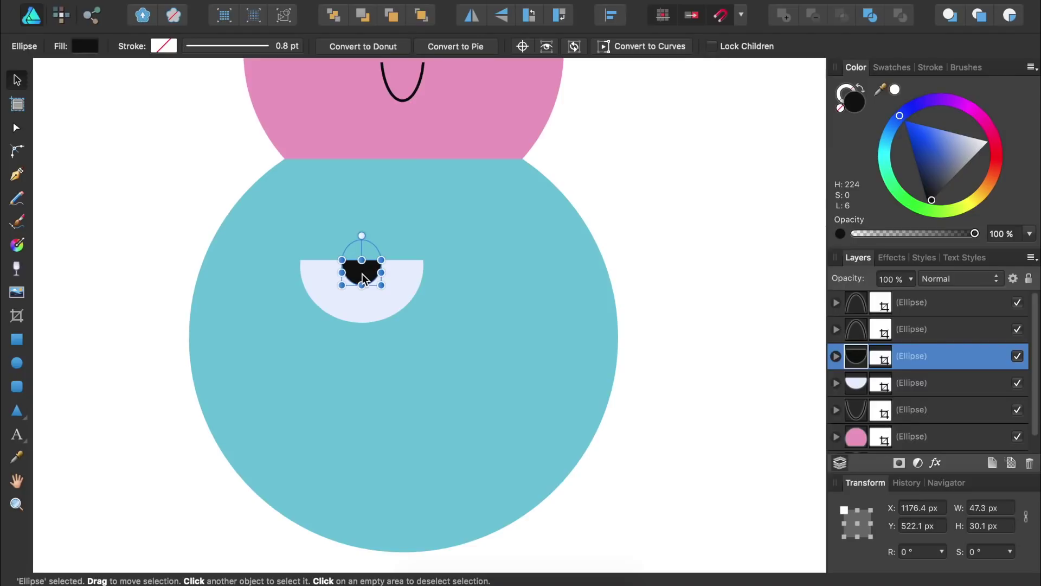
Group the black and pale half circles into an eye, and place a duplicate beside it at about X 1260 px.
shift+click(933, 384)
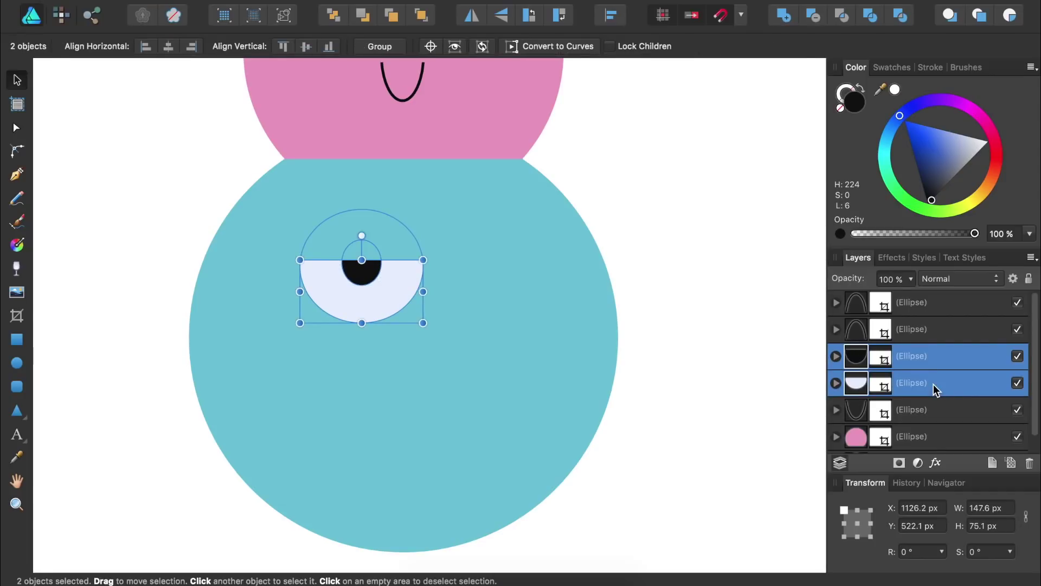
key(super+g)
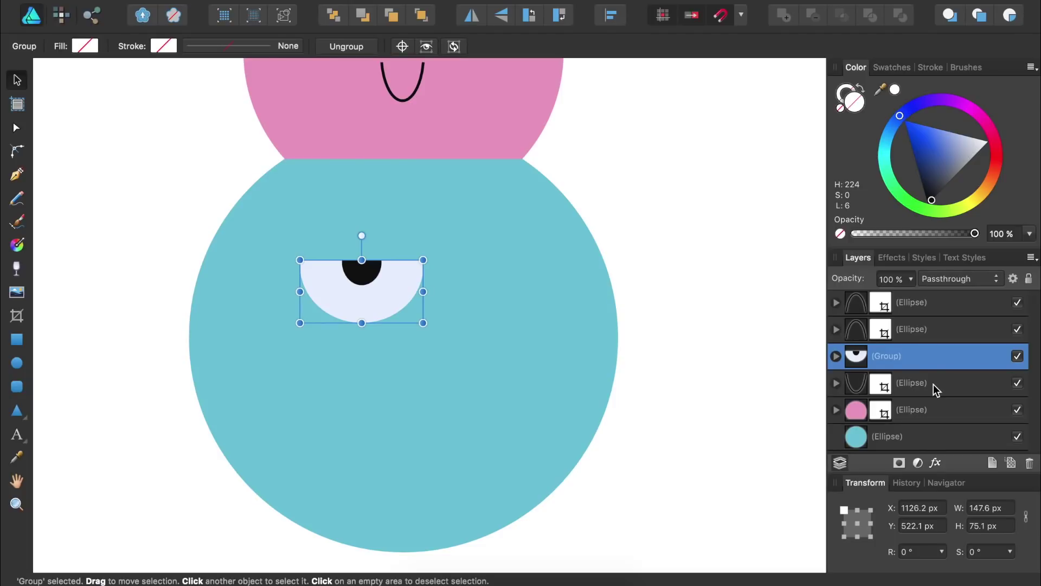
key(super+j)
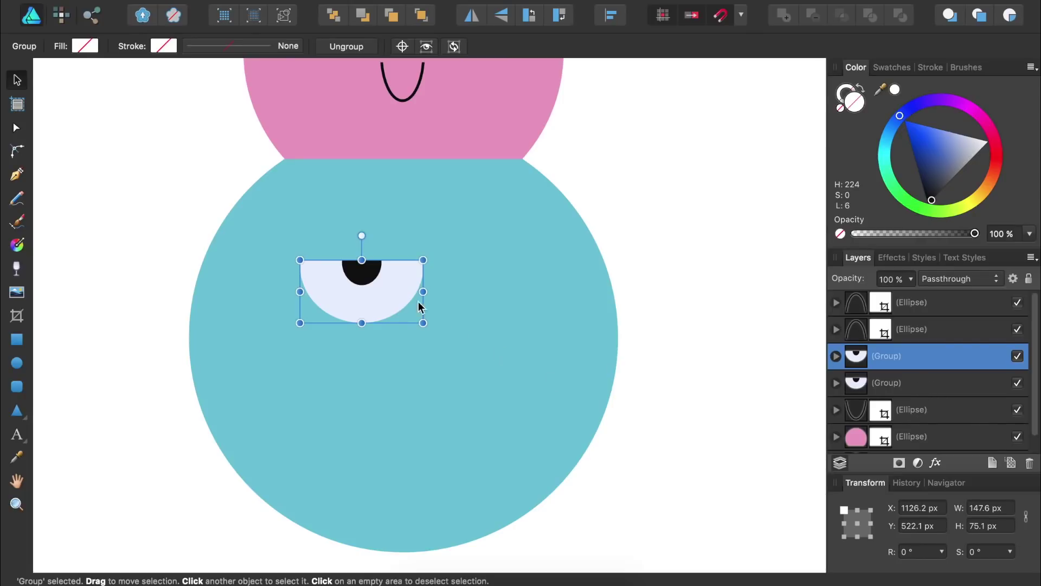
drag(382, 284, 499, 282)
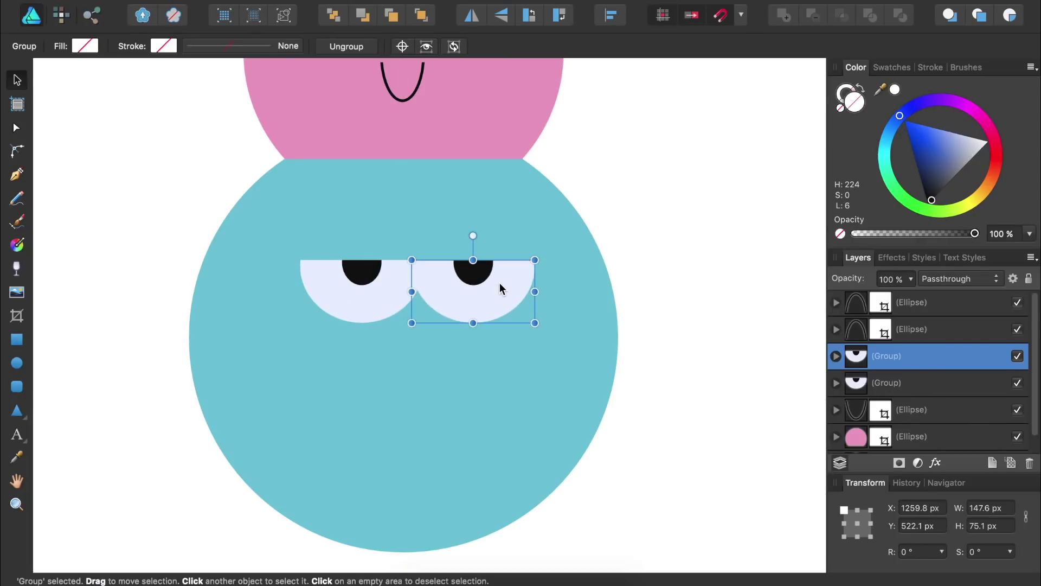
Group the two eyes and centre the group horizontally on the blue circle.
shift+click(920, 383)
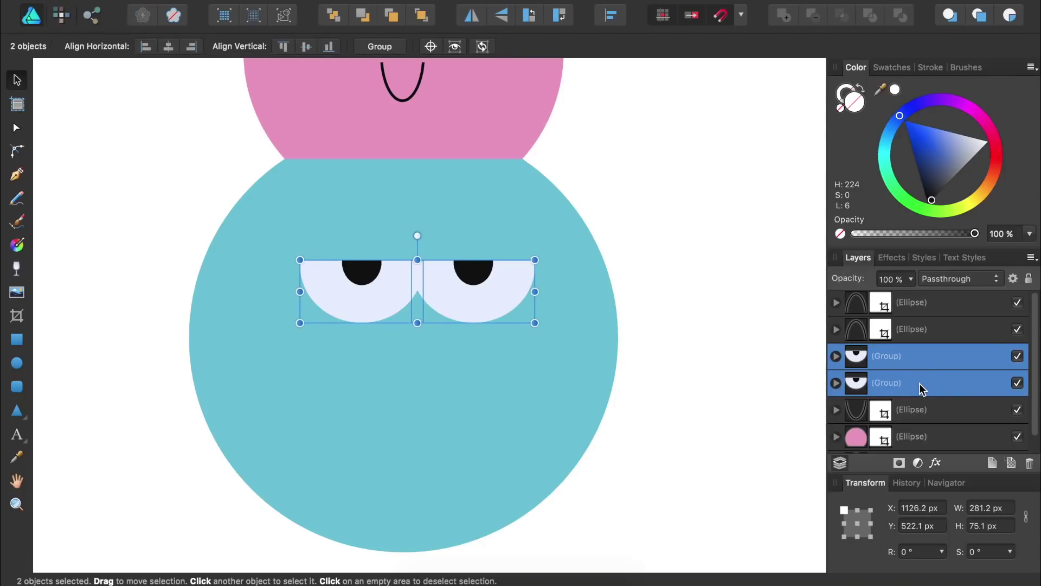
key(super+g)
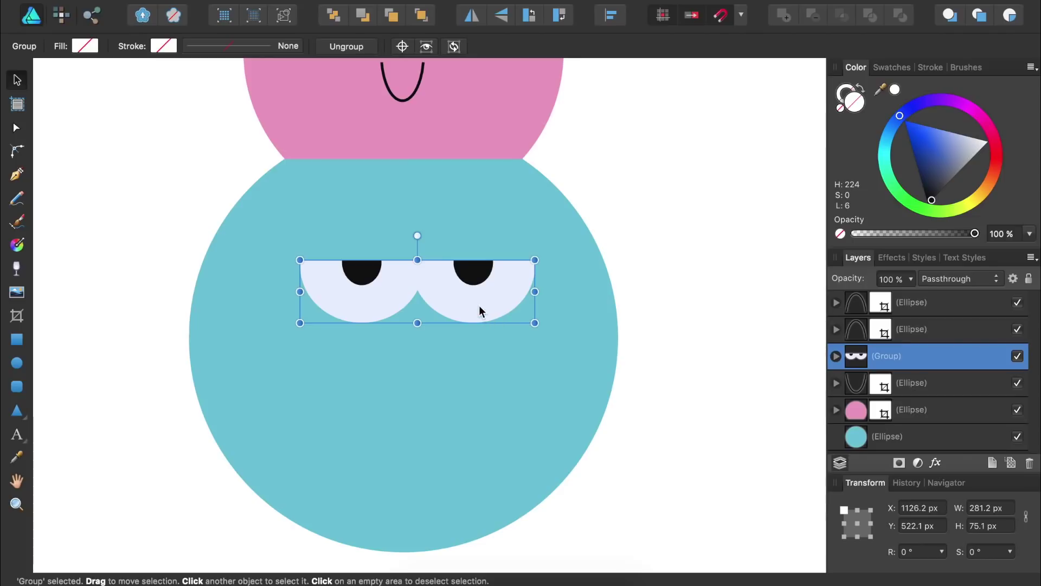
drag(472, 300, 459, 298)
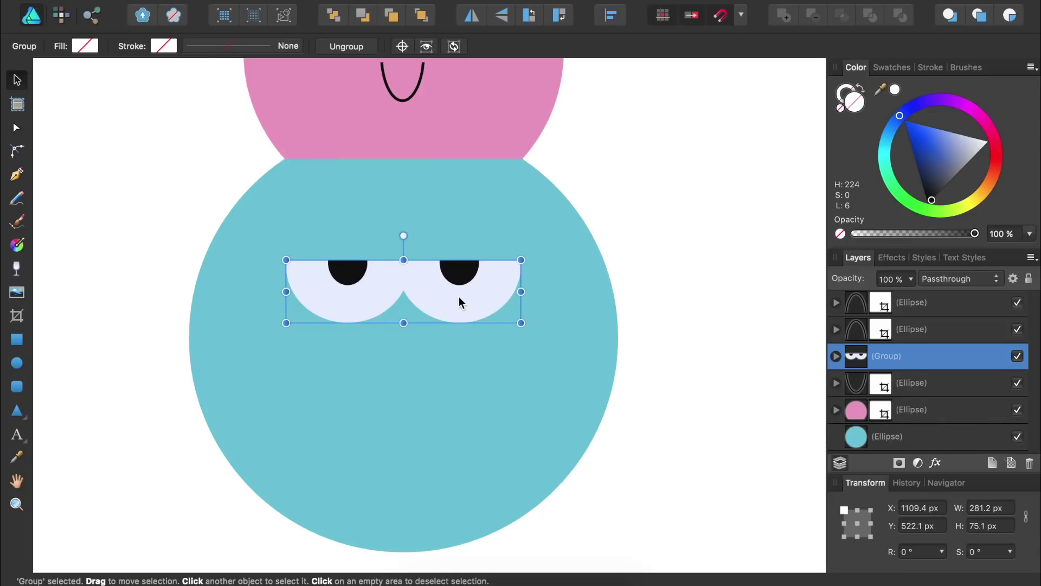
Group the three black arcs that form the pink character's face.
click(937, 304)
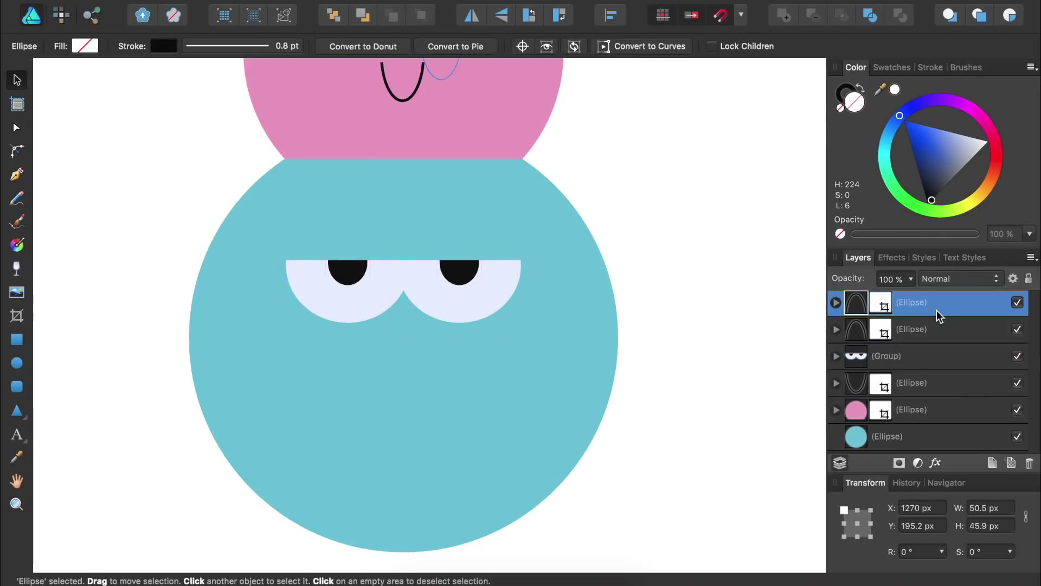
shift+click(935, 328)
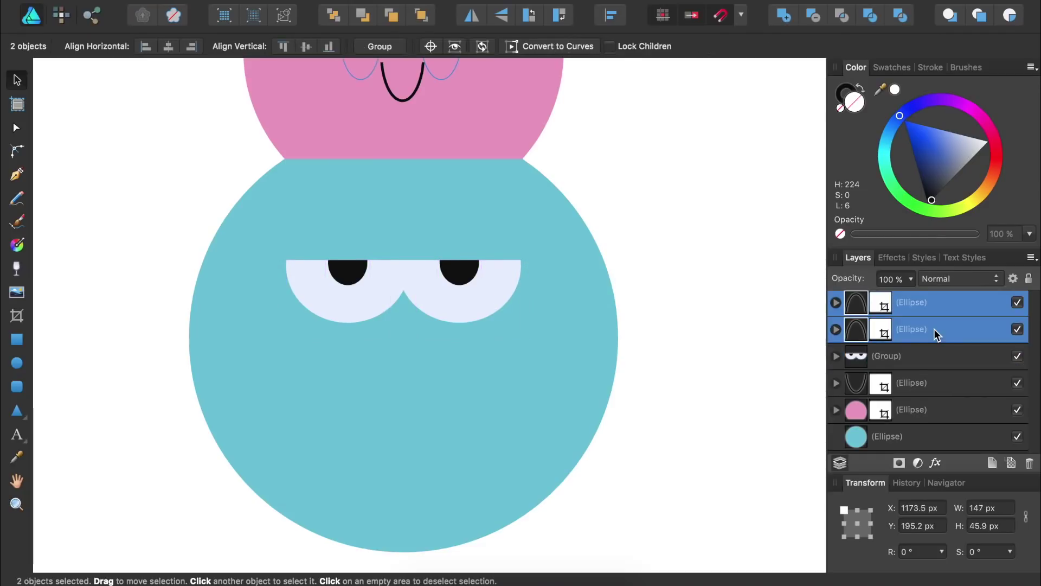
super+click(931, 388)
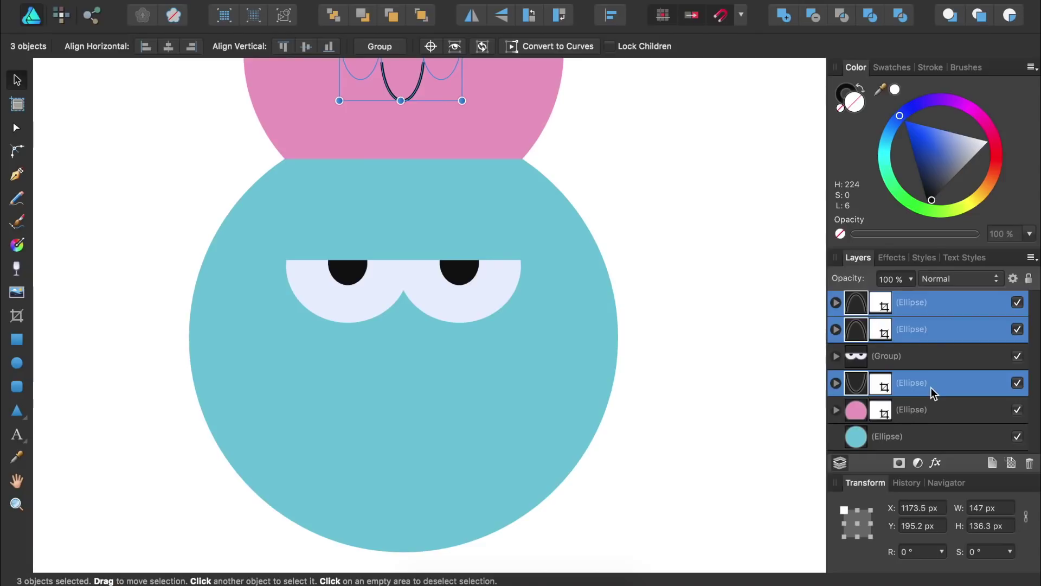
key(super+g)
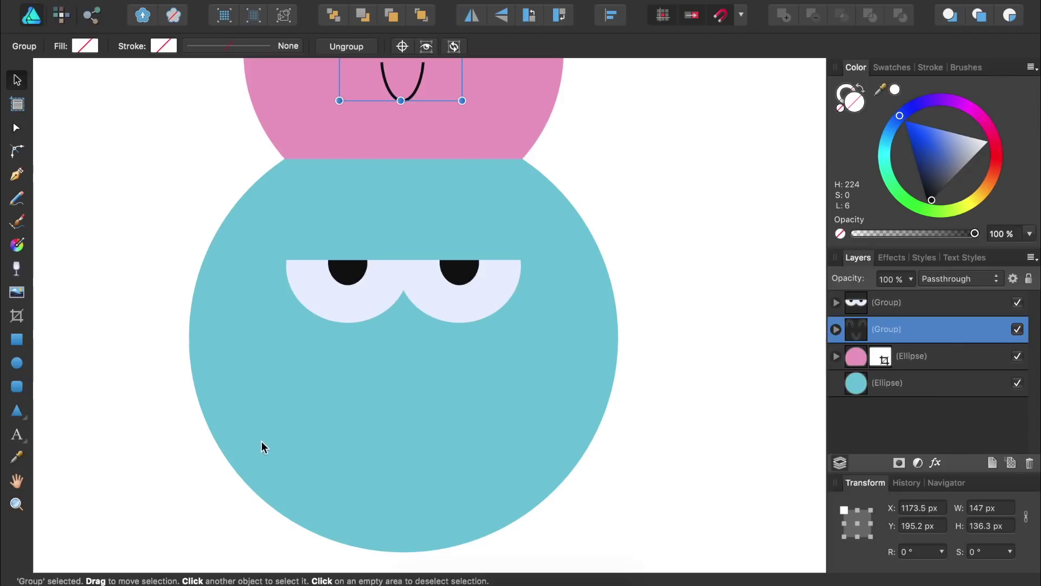
Draw a triangle about 106 × 107 px beside the blue circle, with a black outline and no fill.
click(18, 417)
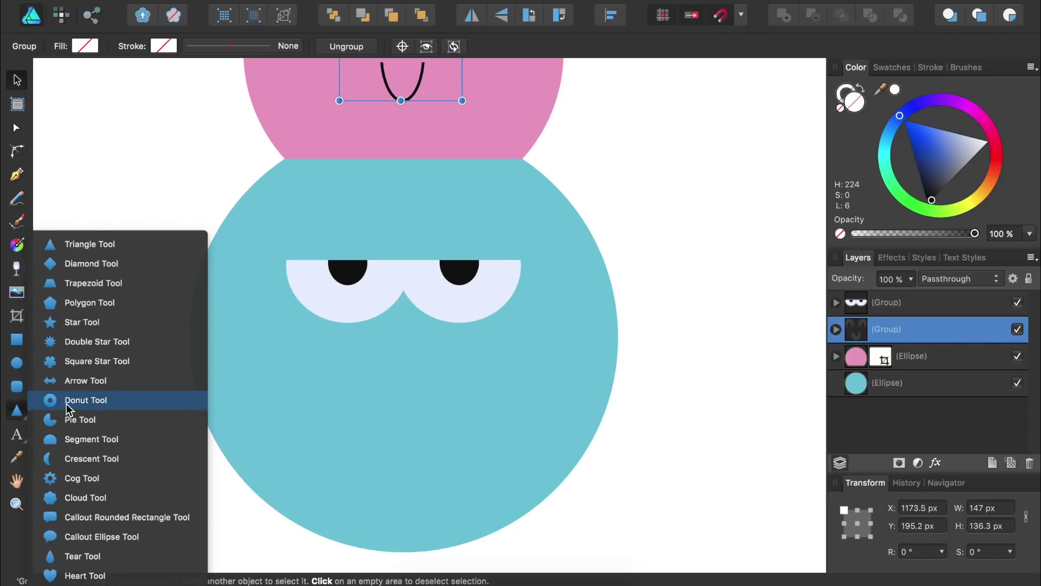
click(77, 248)
drag(116, 207, 205, 298)
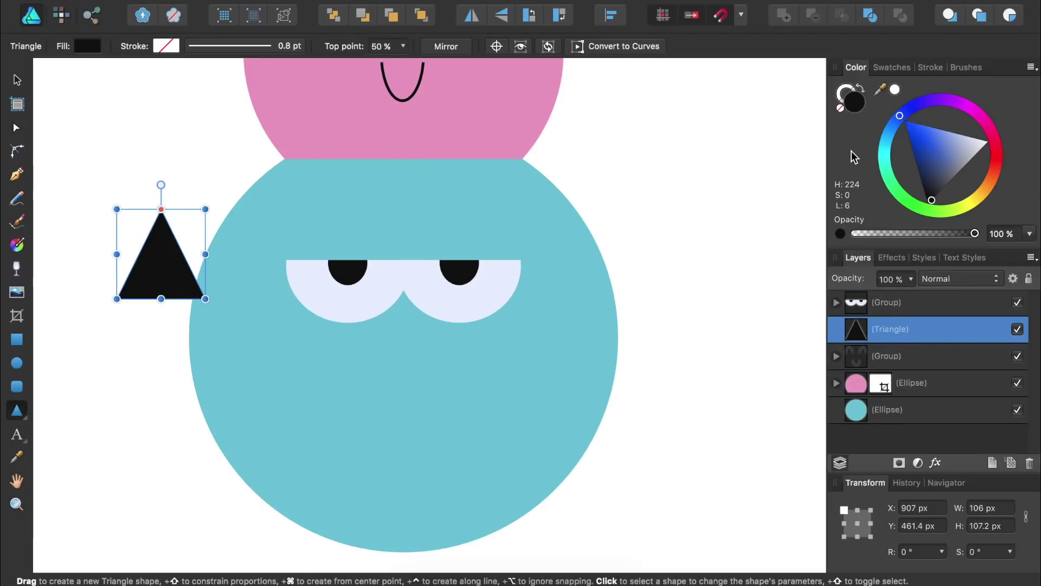
click(863, 89)
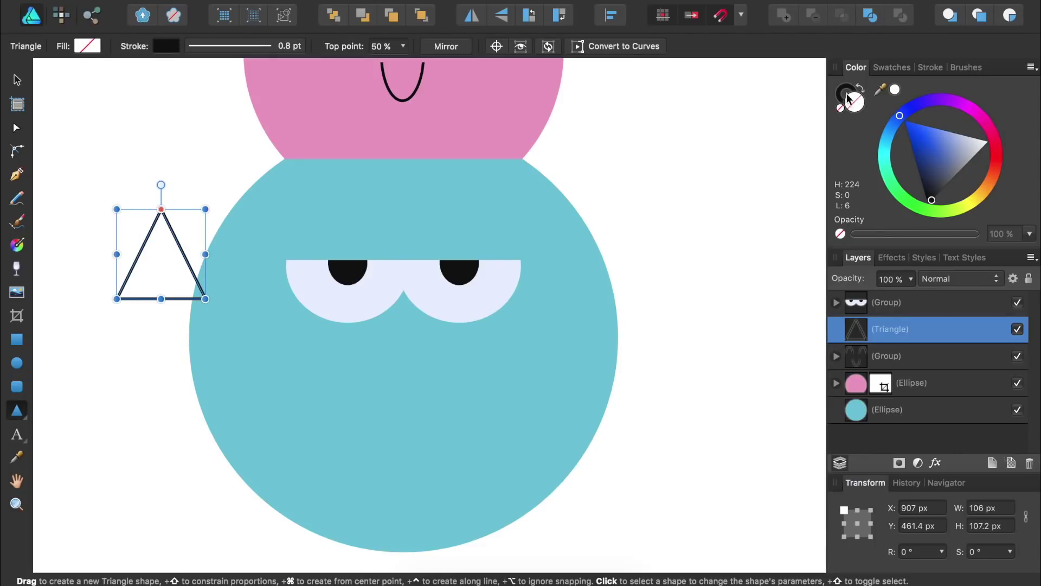
Convert the triangle to curves and break the path at its two base corner nodes.
click(617, 48)
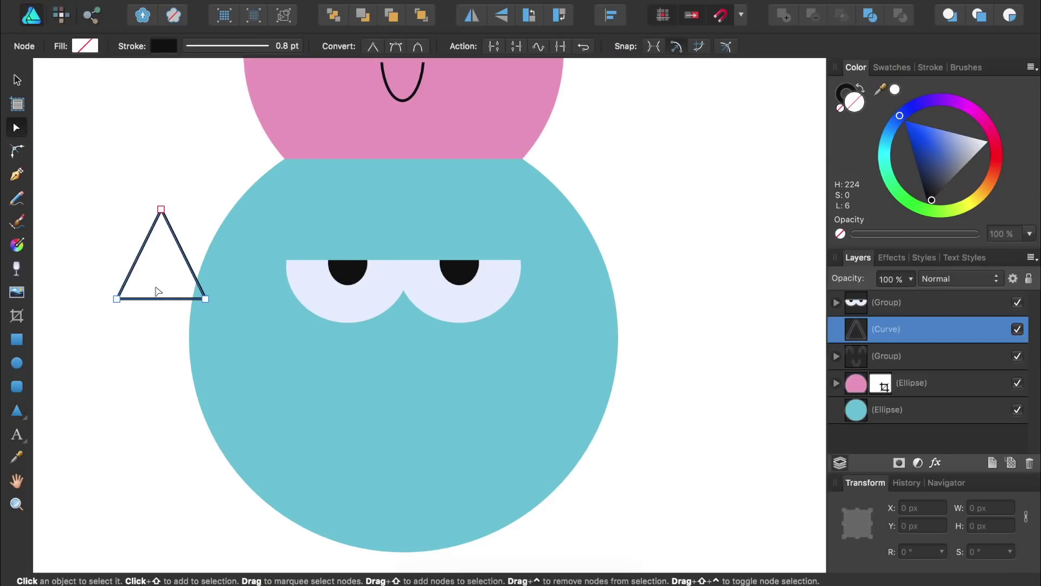
drag(101, 281, 230, 318)
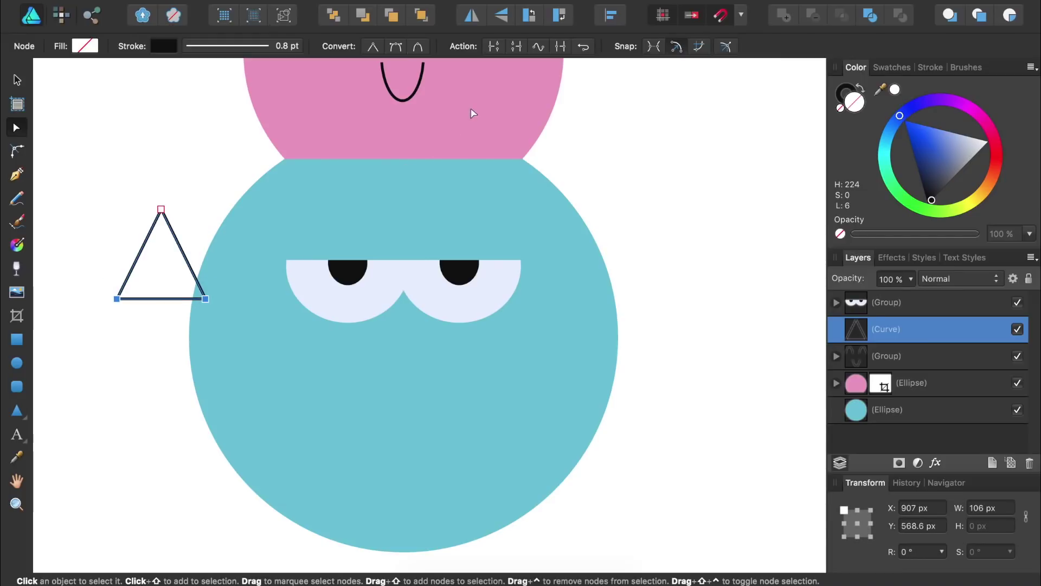
click(494, 48)
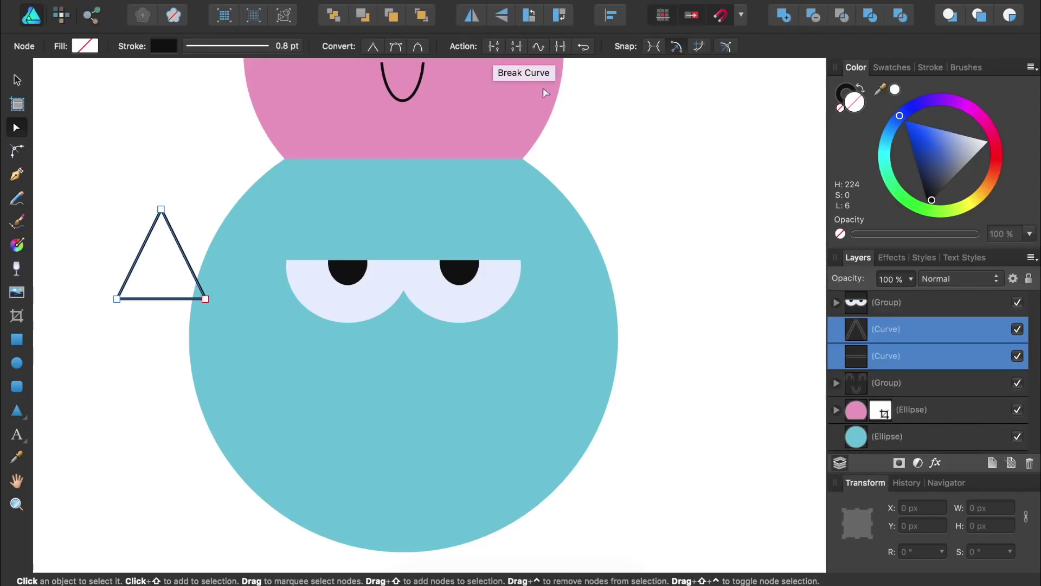
Identify the triangle's separated base line by toggling curve visibility, and delete it.
click(792, 337)
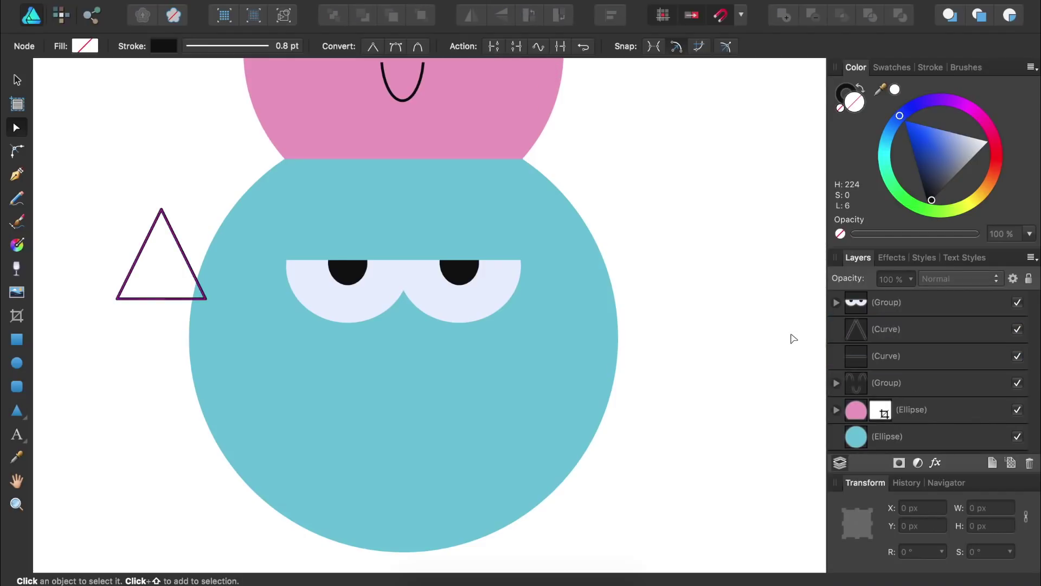
click(1018, 330)
click(1017, 330)
click(1018, 357)
click(1017, 357)
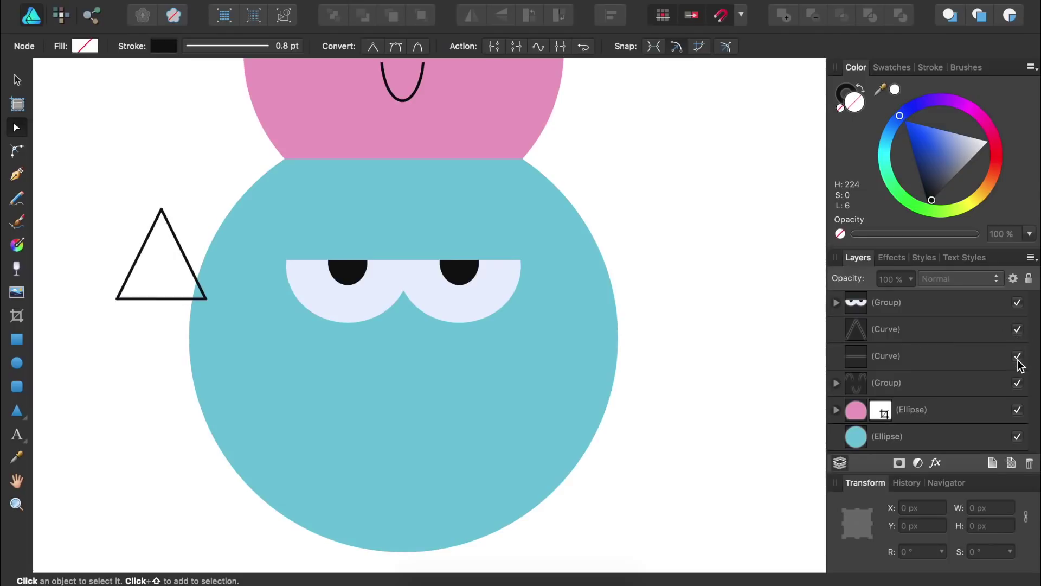
click(888, 358)
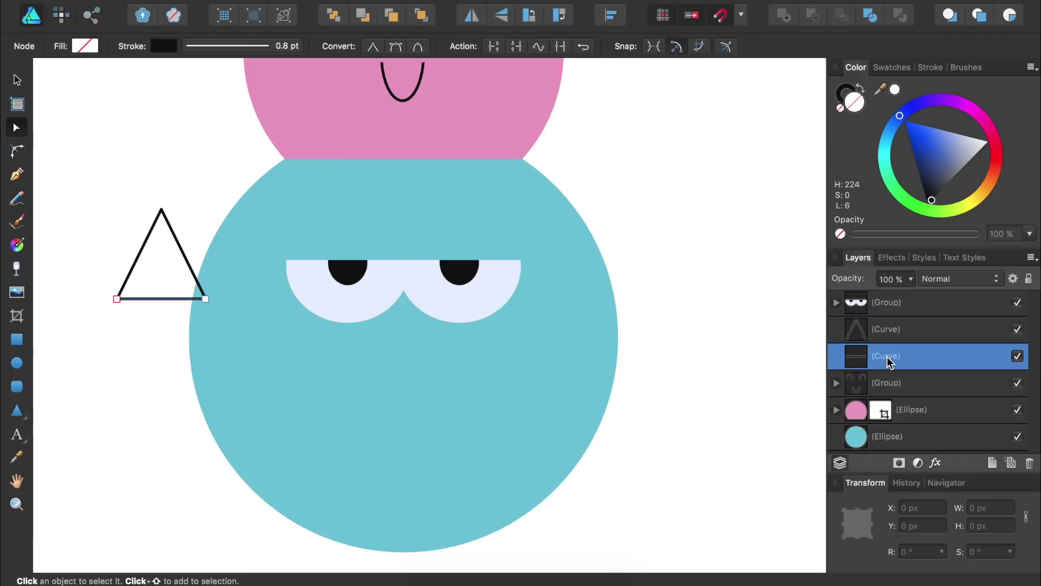
key(BackSpace)
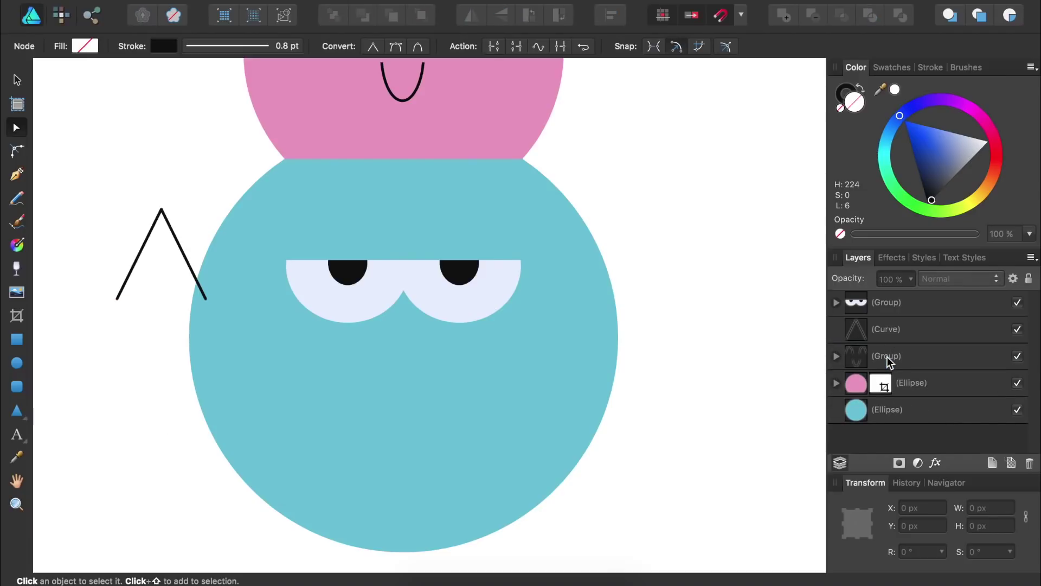
Resize the open chevron to about 120 × 60 px as a mouth centred beneath the half-closed eyes, and group it with them.
click(17, 80)
drag(172, 225, 453, 373)
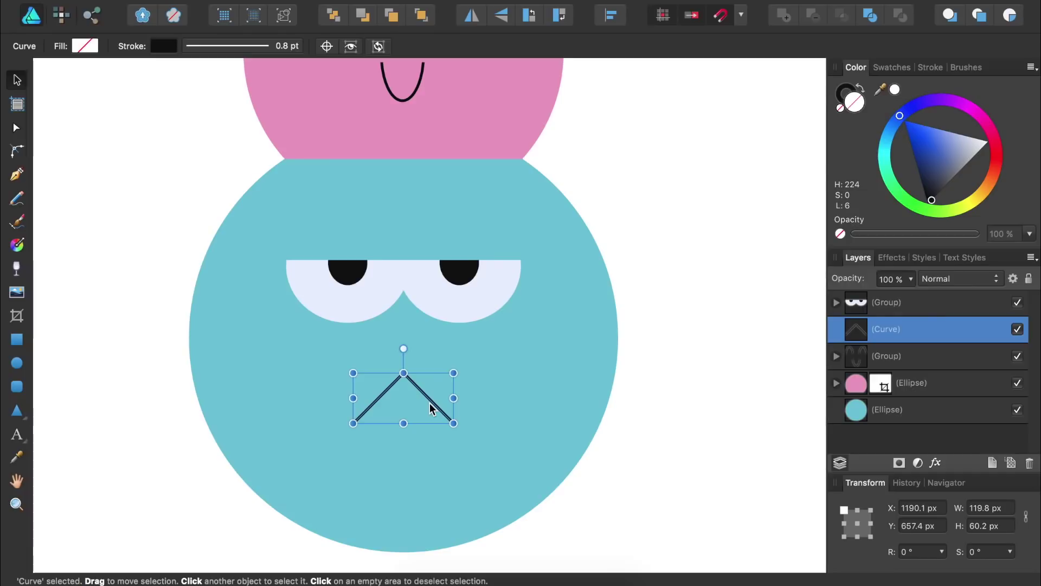
shift+click(889, 307)
key(super+g)
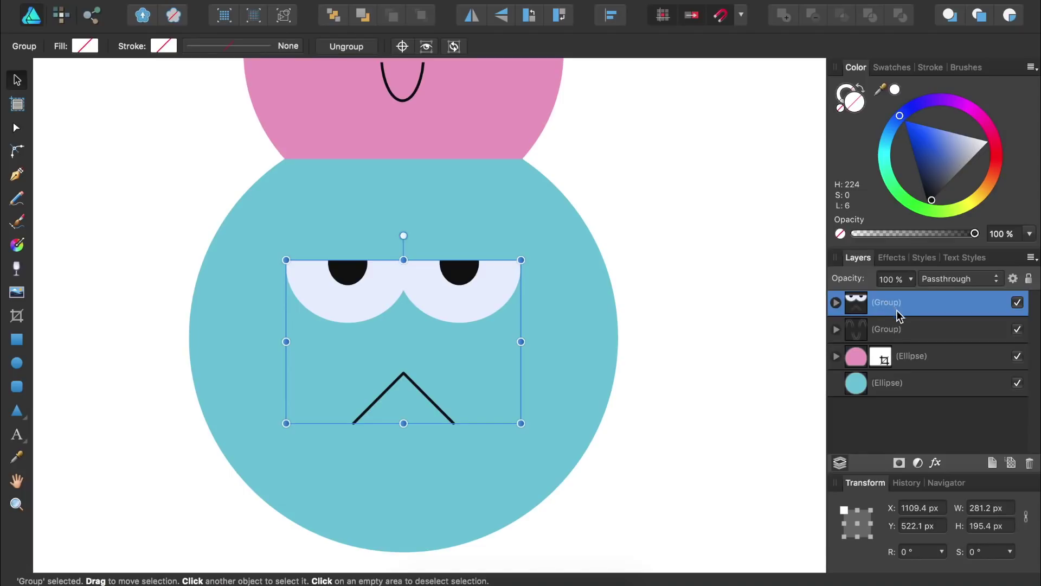
Duplicate the blue circle and darken the duplicate's fill to H 191, S 46, L 55.
click(900, 386)
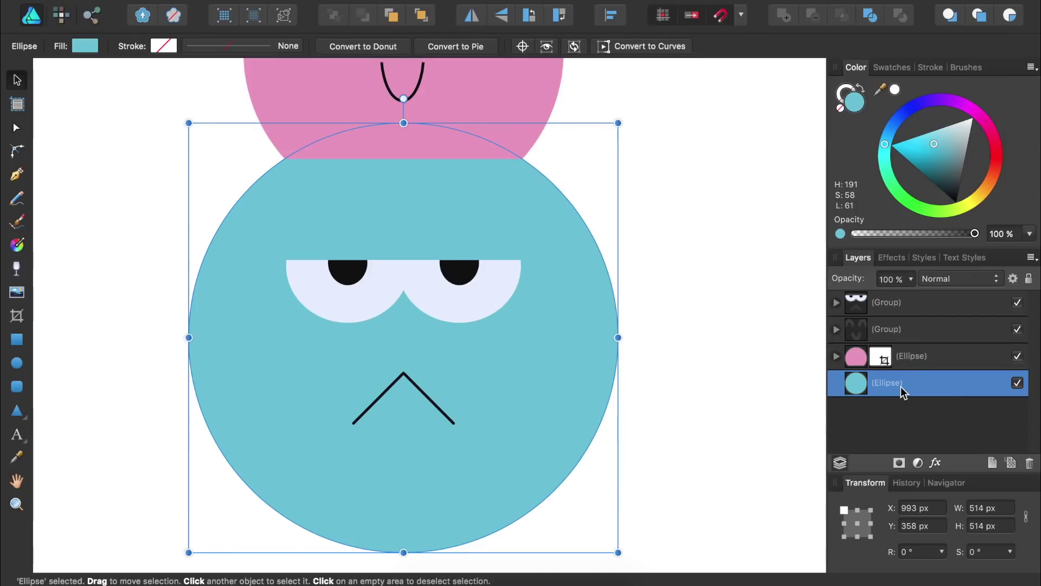
key(super+j)
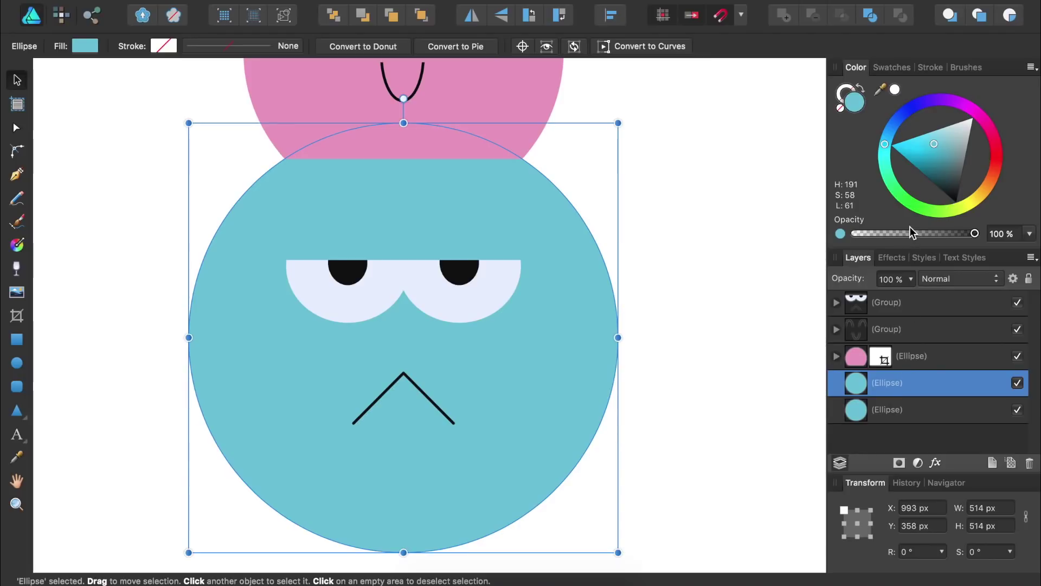
click(935, 144)
drag(936, 144, 935, 149)
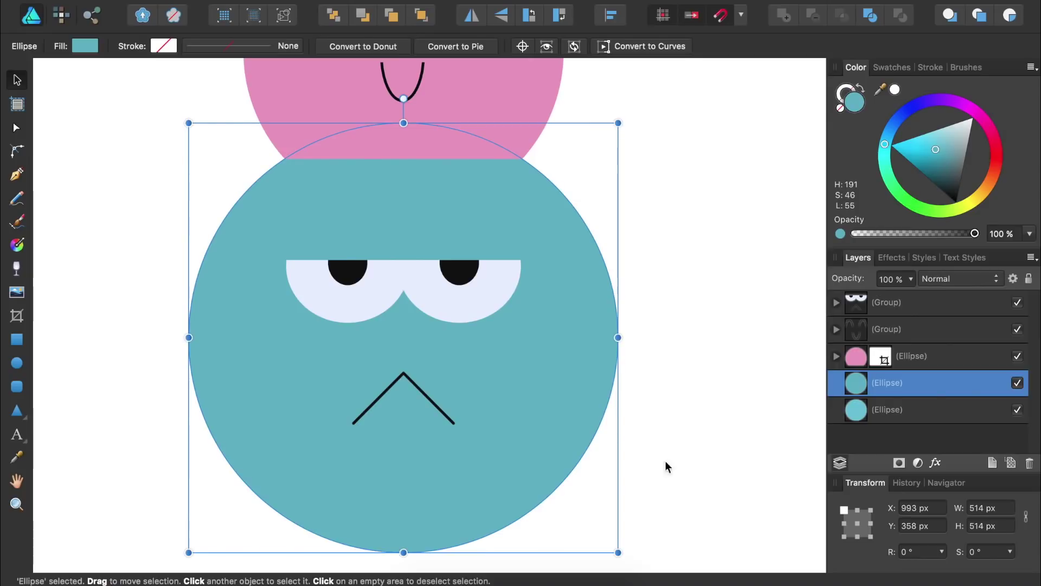
Shrink the darker blue circle to about 93 px across and place it as a cheek to the left of the chevron mouth.
drag(618, 550, 376, 358)
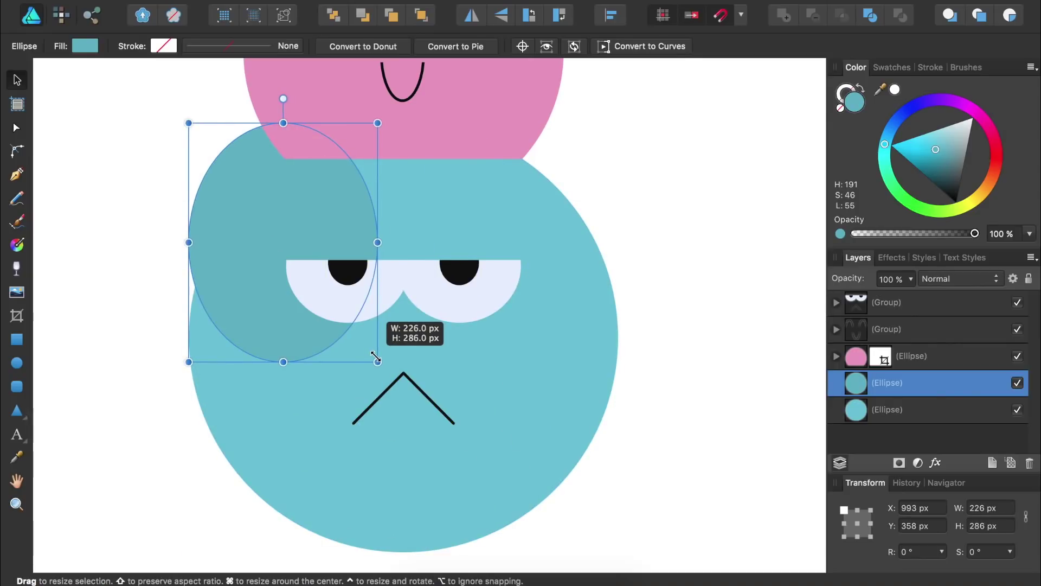
drag(376, 358, 187, 209)
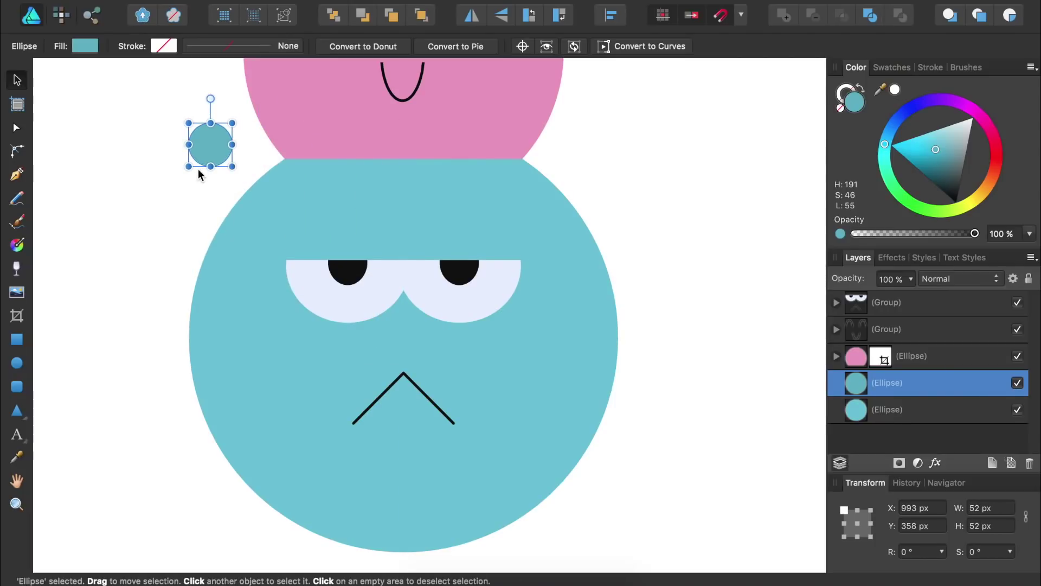
drag(205, 146, 288, 387)
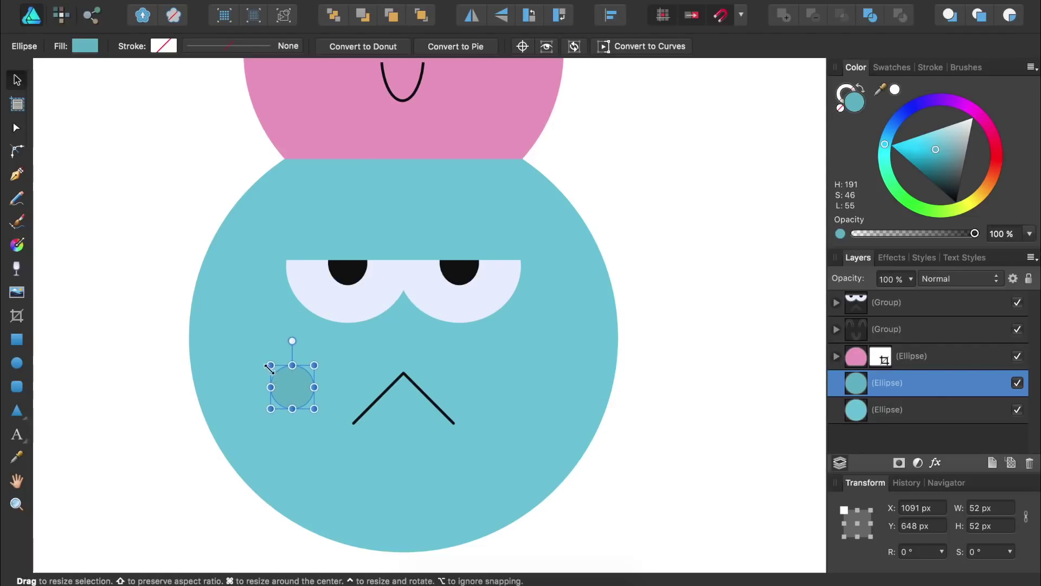
drag(266, 364, 297, 376)
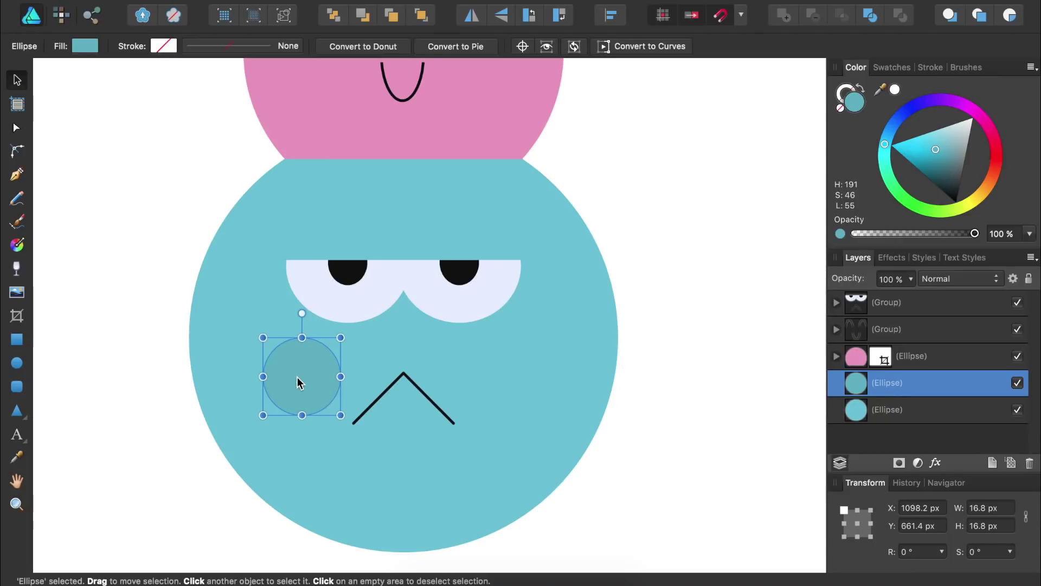
Place a duplicate of the blue cheek on the mouth's other side, and shift the original to about X 1072, Y 615 px.
drag(297, 377, 512, 377)
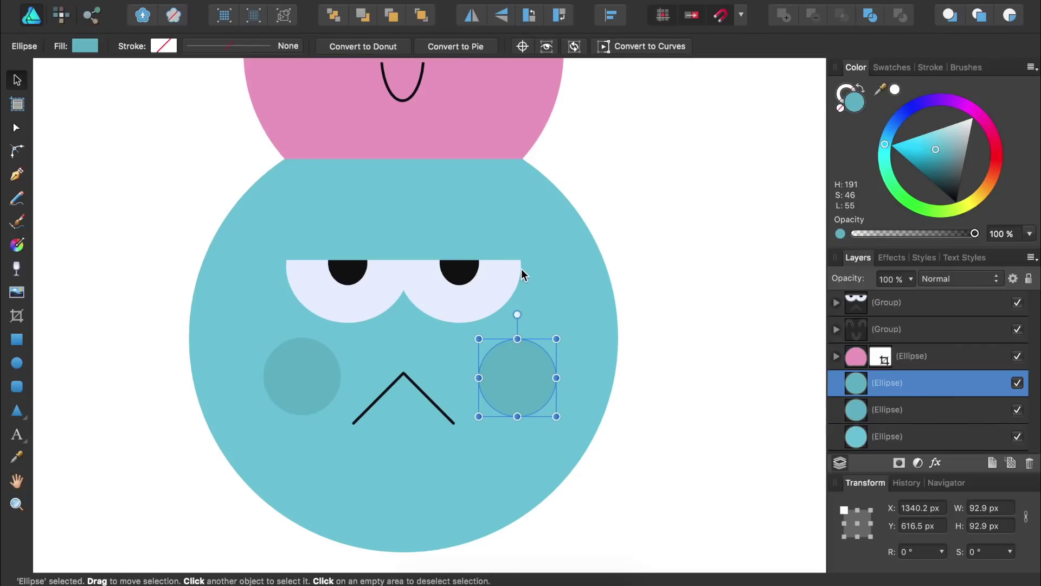
drag(523, 383, 519, 383)
click(288, 381)
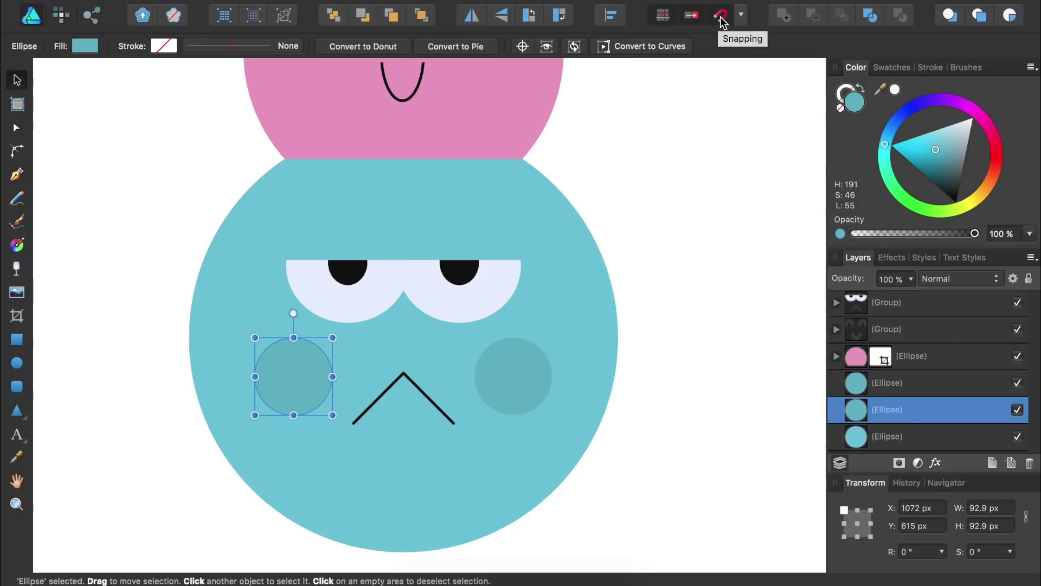
Duplicate the pink head and darken the duplicate's fill to H 331, S 50, L 70.
scroll(569, 152, up, 1)
scroll(568, 152, up, 5)
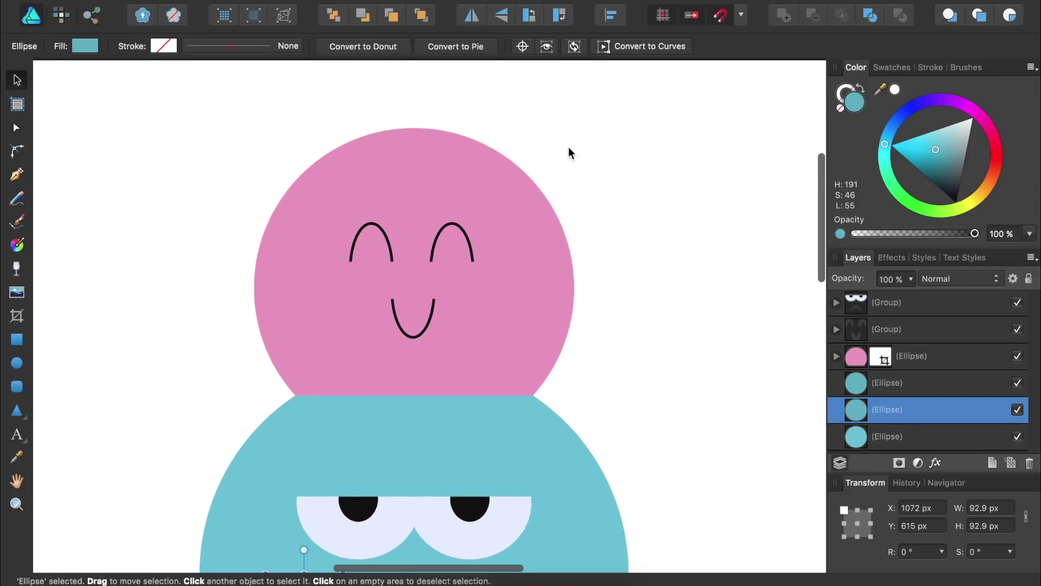
click(528, 250)
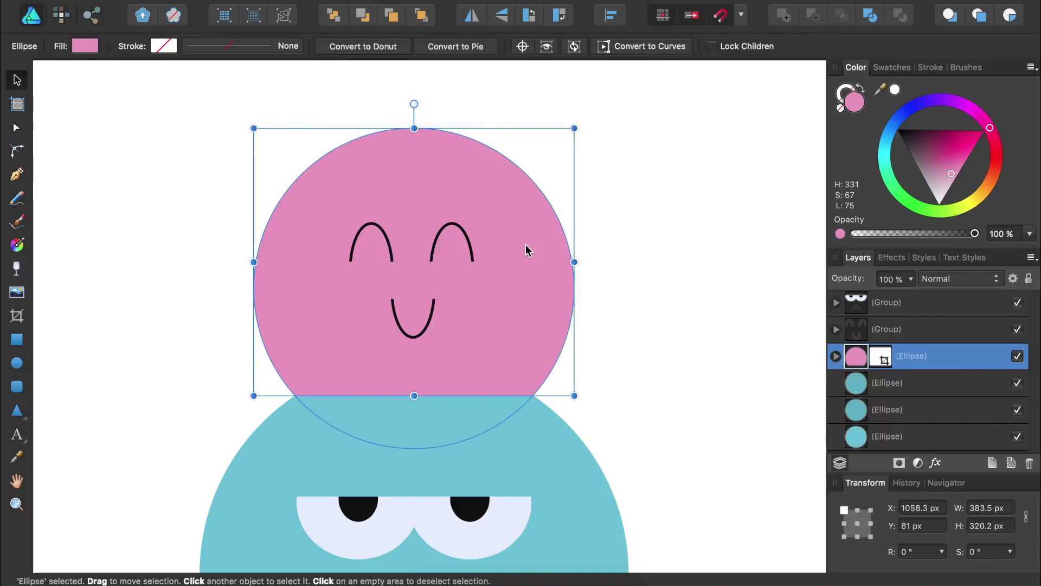
key(super+j)
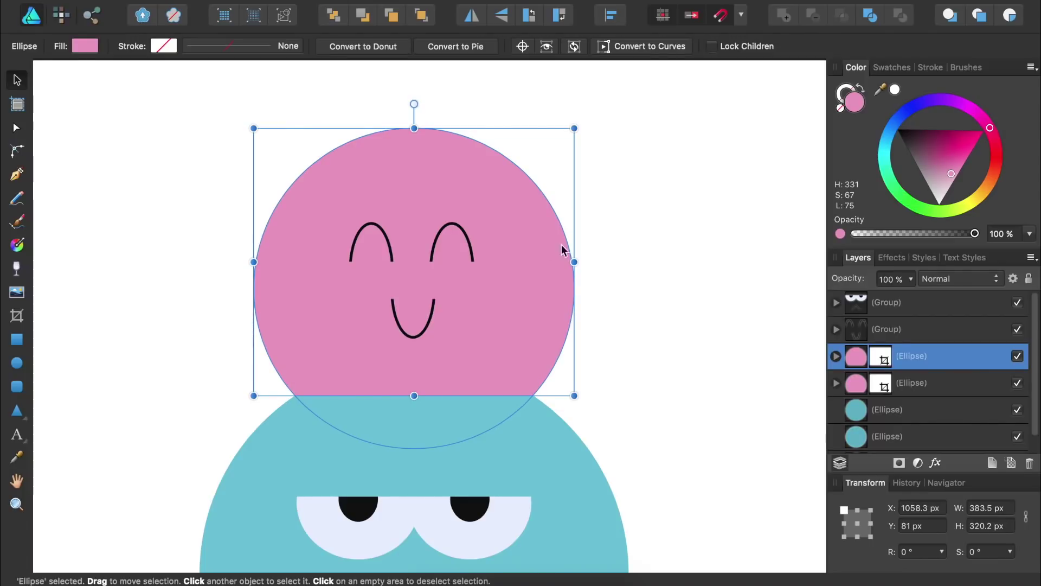
drag(953, 174, 946, 172)
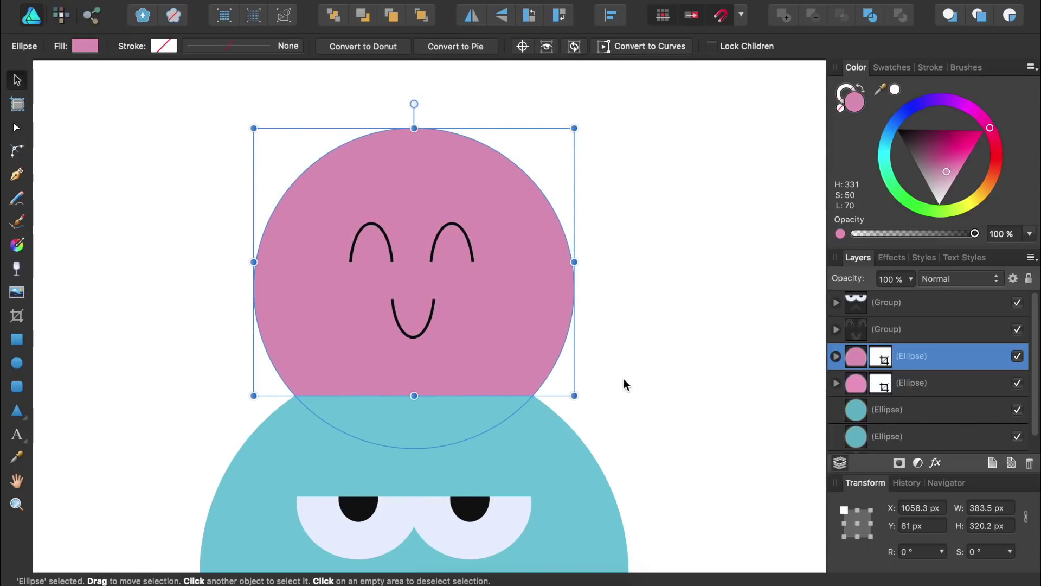
Scale the darker pink duplicate down to about 168 px wide and delete its nested clipping rectangle.
drag(575, 396, 390, 250)
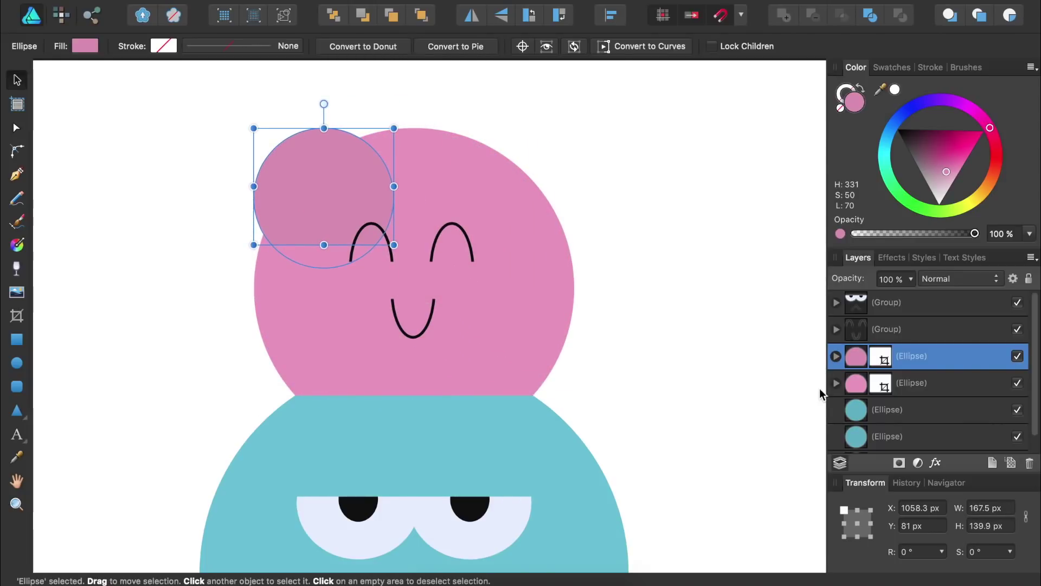
click(836, 357)
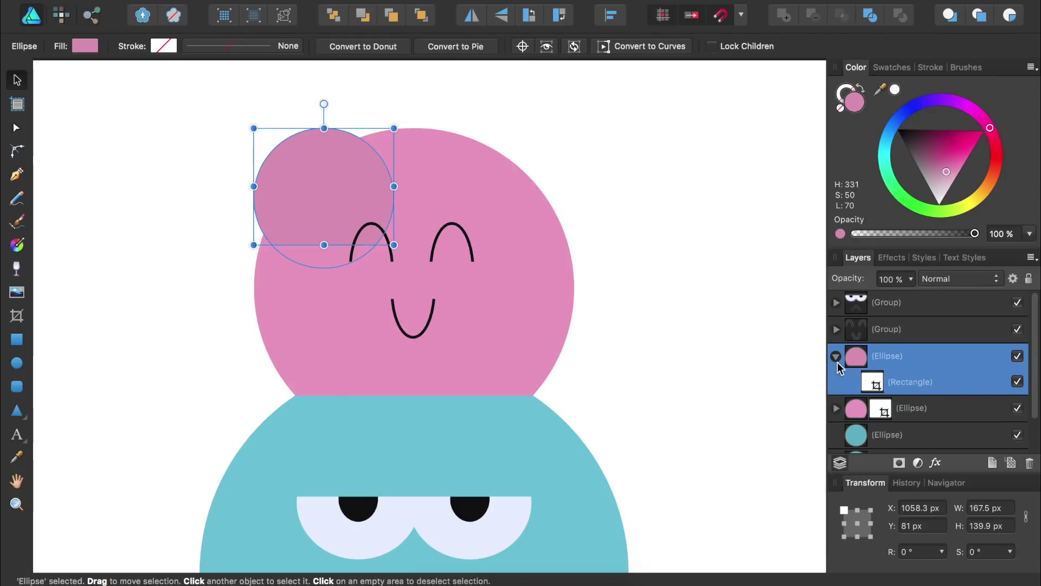
click(874, 386)
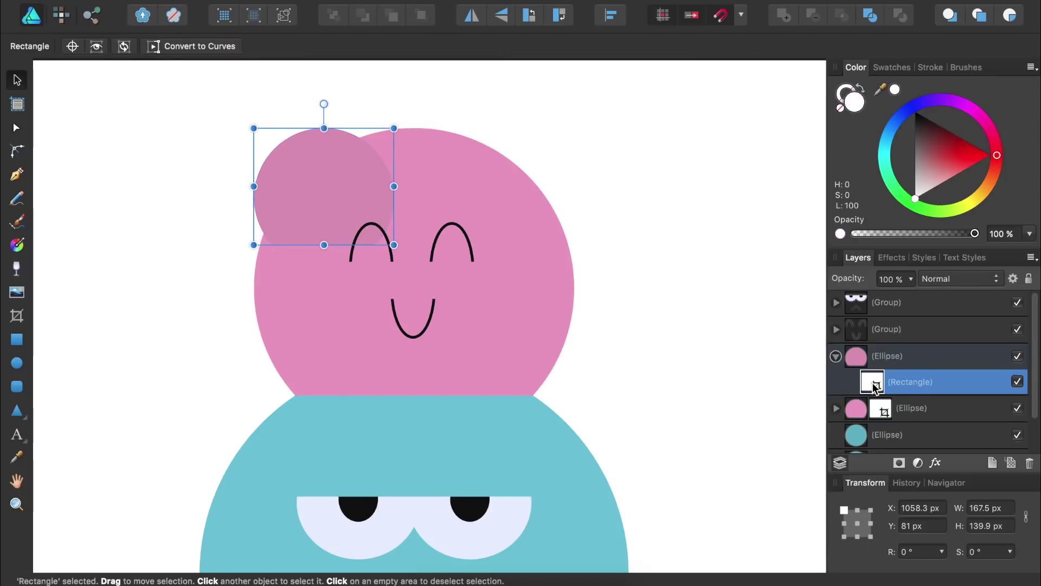
key(BackSpace)
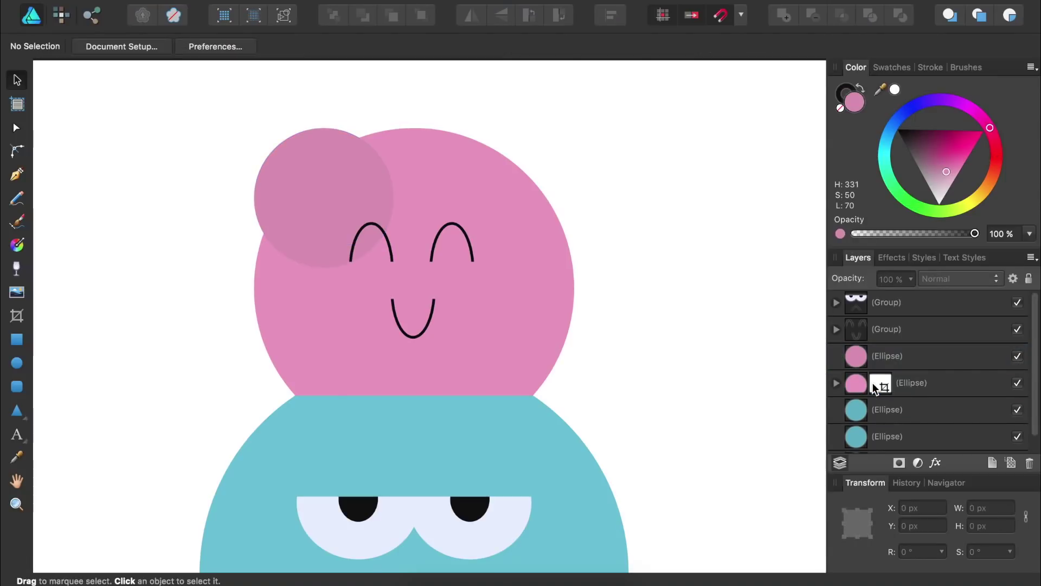
Make the darker pink circle a cheek about 67 px across under the left arc eye, filled with H 331, S 55, L 68.
click(337, 222)
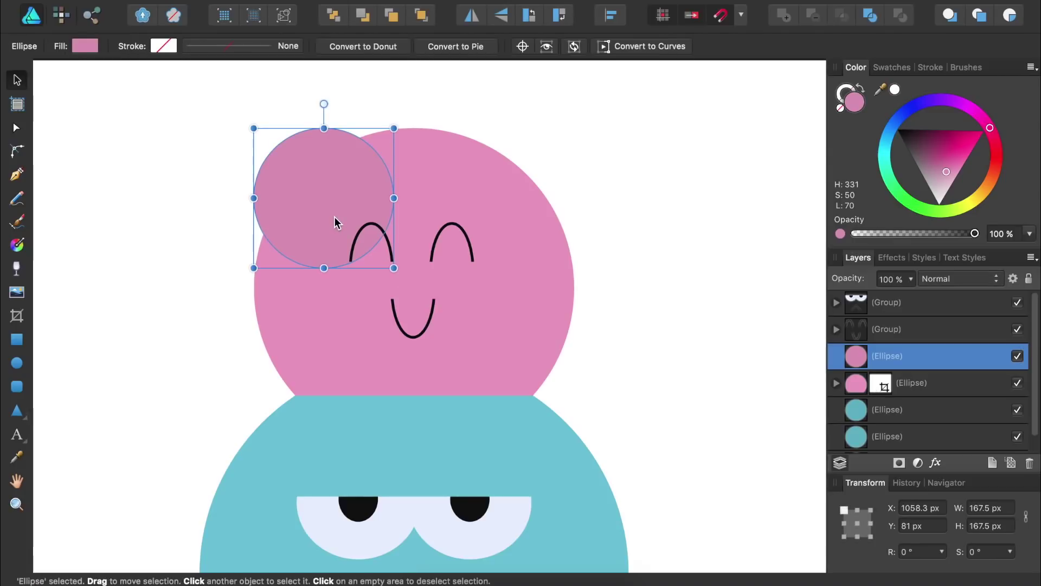
drag(394, 268, 310, 184)
drag(286, 168, 354, 318)
drag(947, 171, 949, 171)
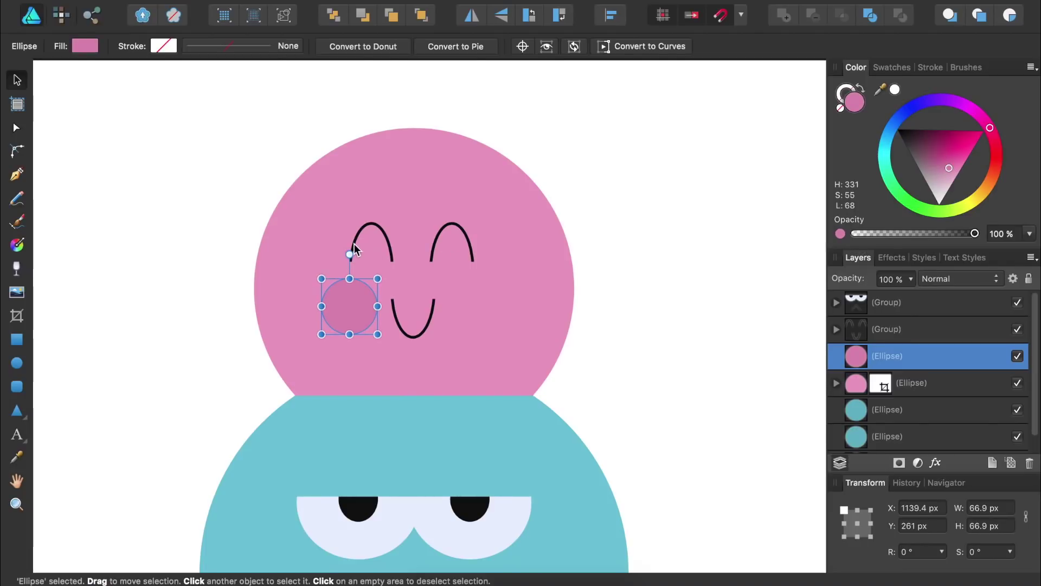
drag(346, 306, 347, 306)
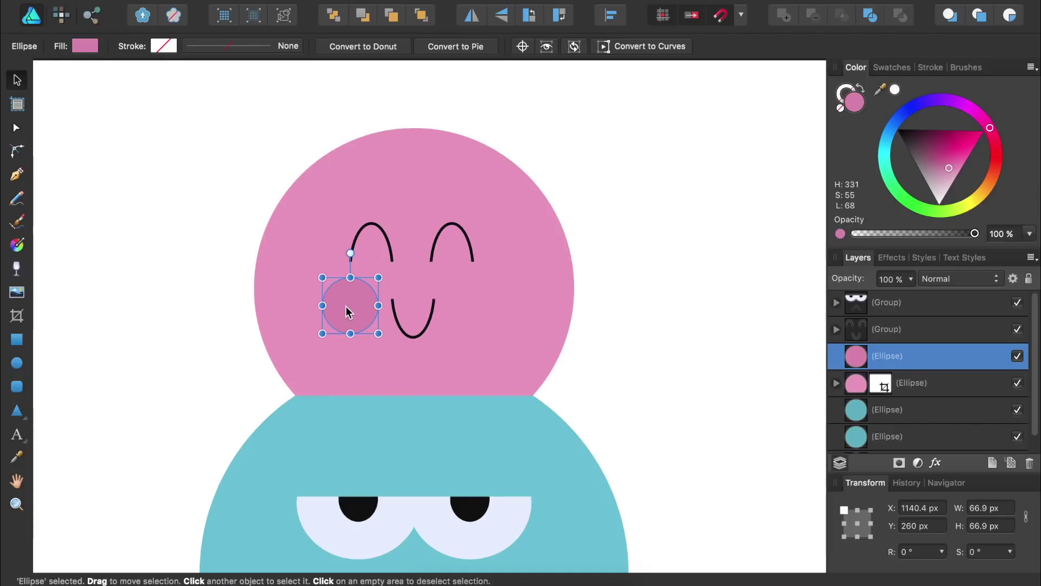
Place a duplicate of the pink cheek to the right of the smiling mouth at about X 1293, Y 263 px.
click(388, 252)
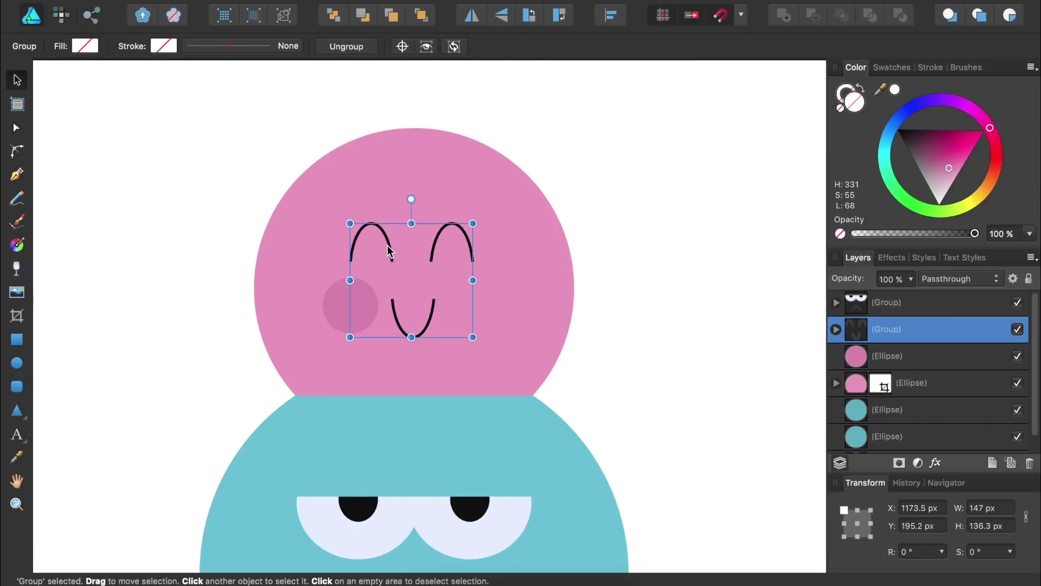
click(337, 307)
drag(337, 305, 479, 310)
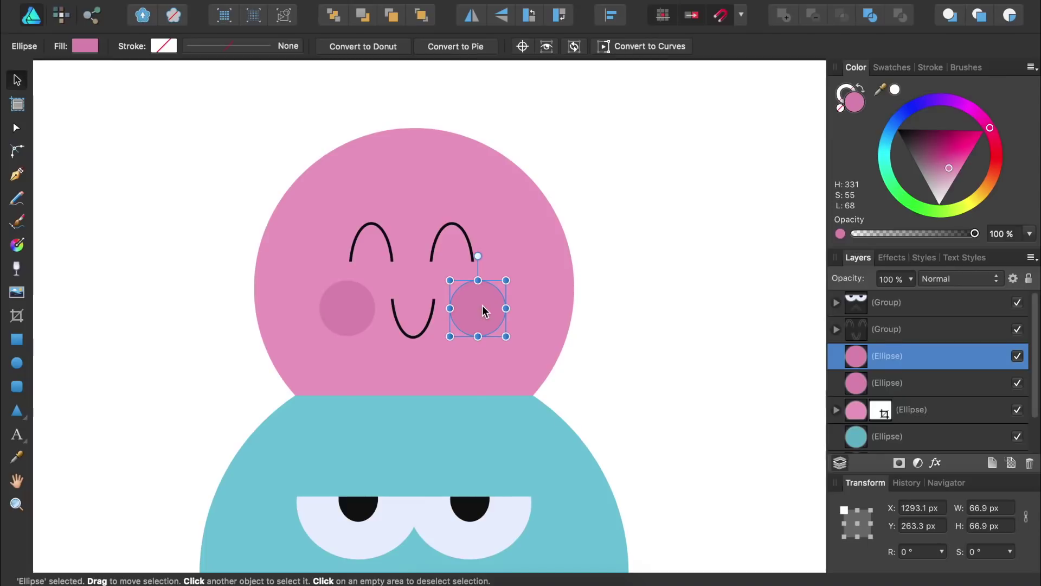
scroll(553, 342, down, 5)
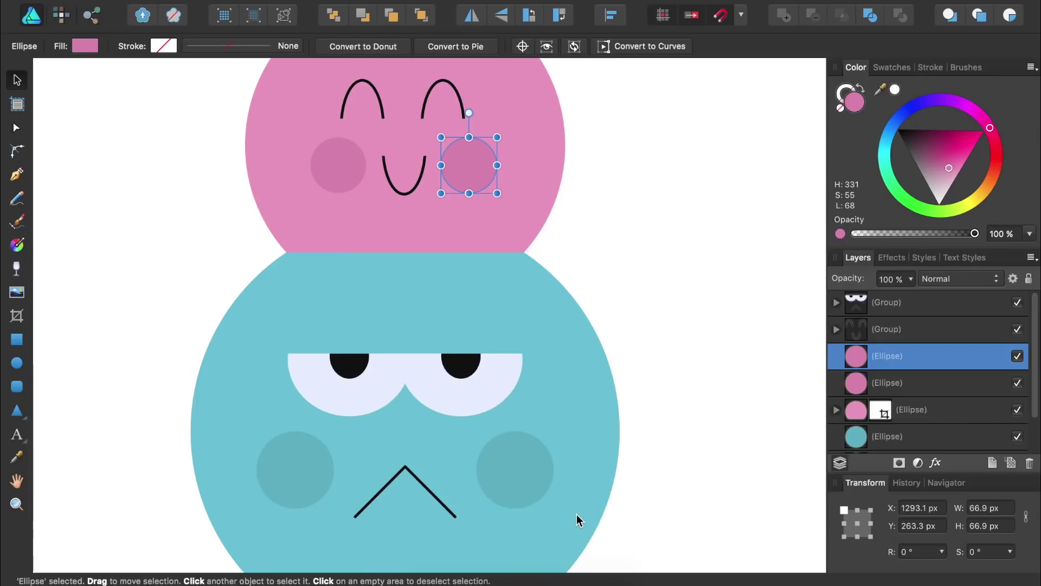
Duplicate the blue circle to the right at X 1614, Y 296.8 px and stack a second copy exactly on top of it.
key(super+0)
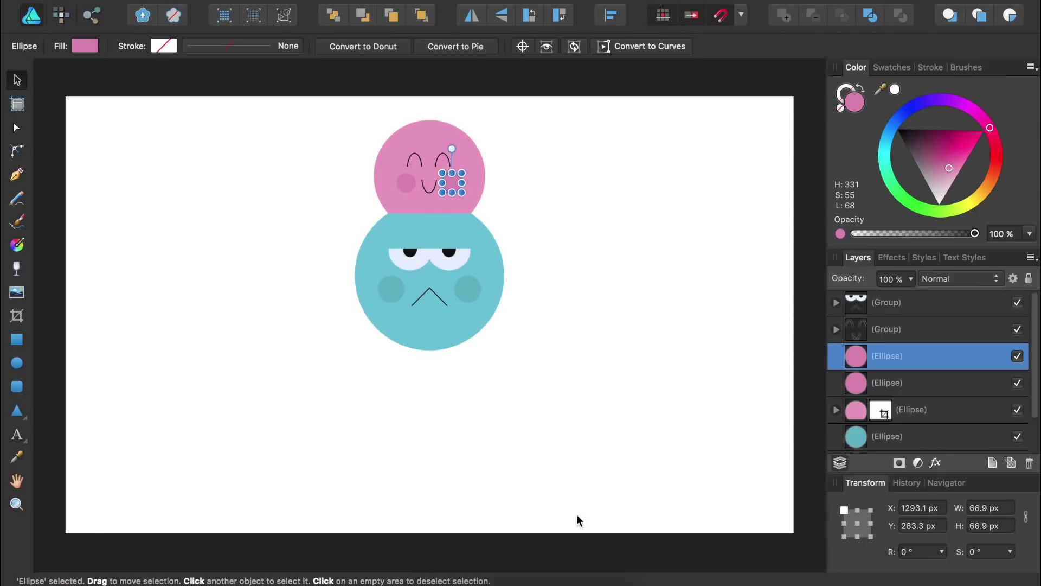
click(449, 331)
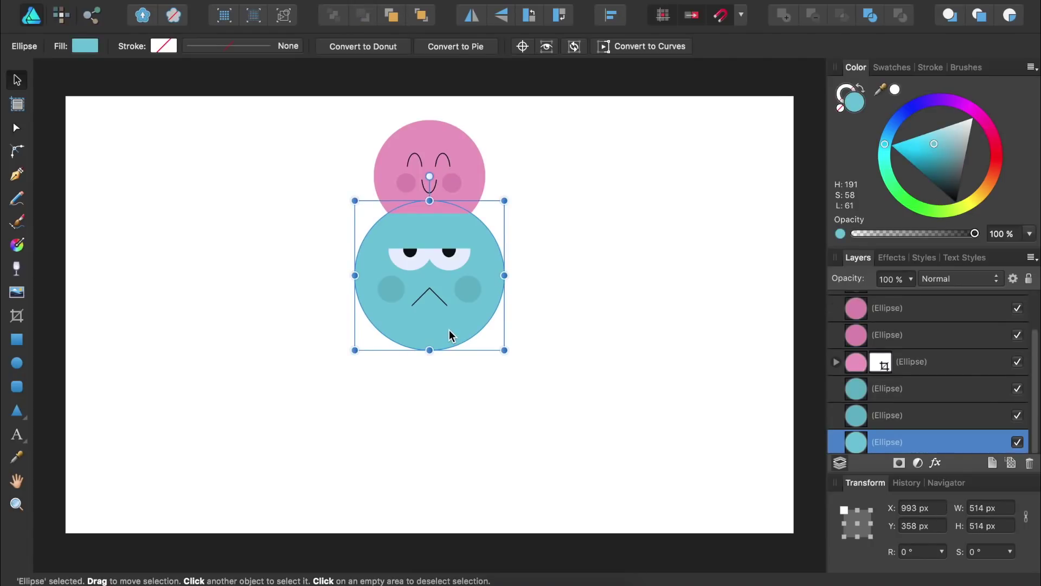
key(super+j)
drag(450, 332, 630, 318)
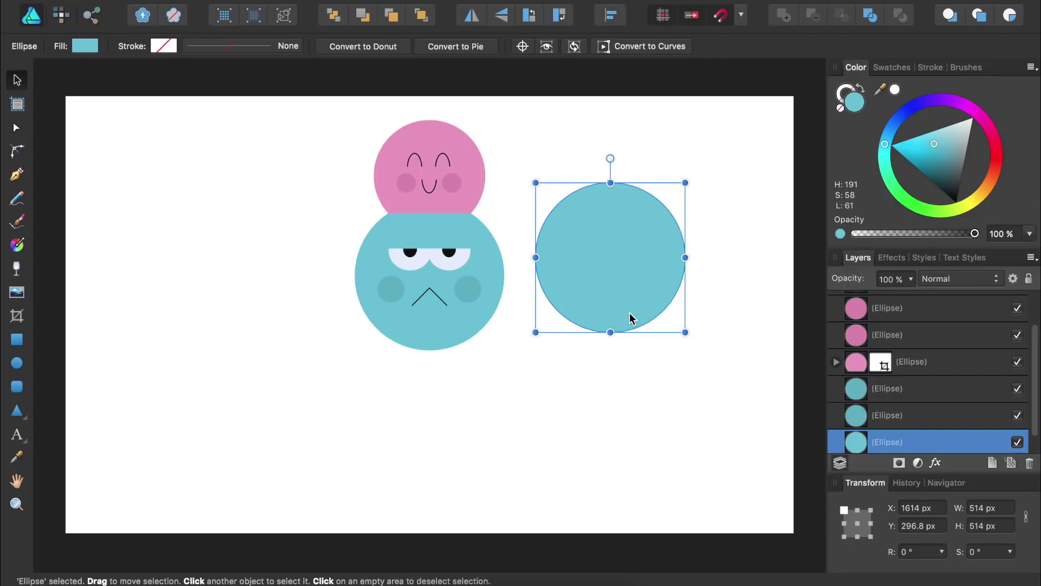
key(super+j)
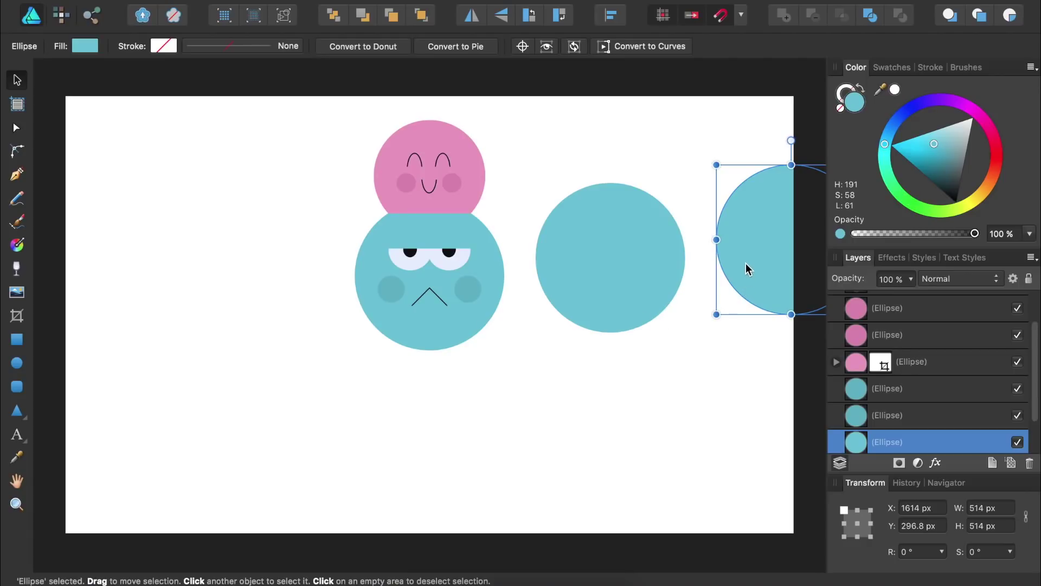
drag(746, 262, 564, 279)
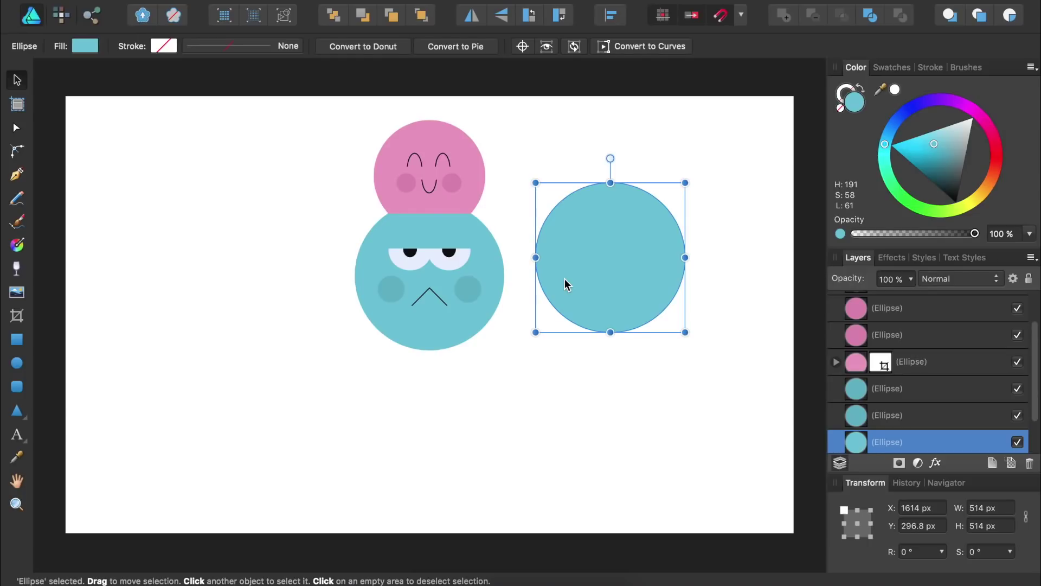
Offset the top blue copy 20 px up and 20 px left, and subtract it from the lower copy to form a crescent.
key(shift+Up)
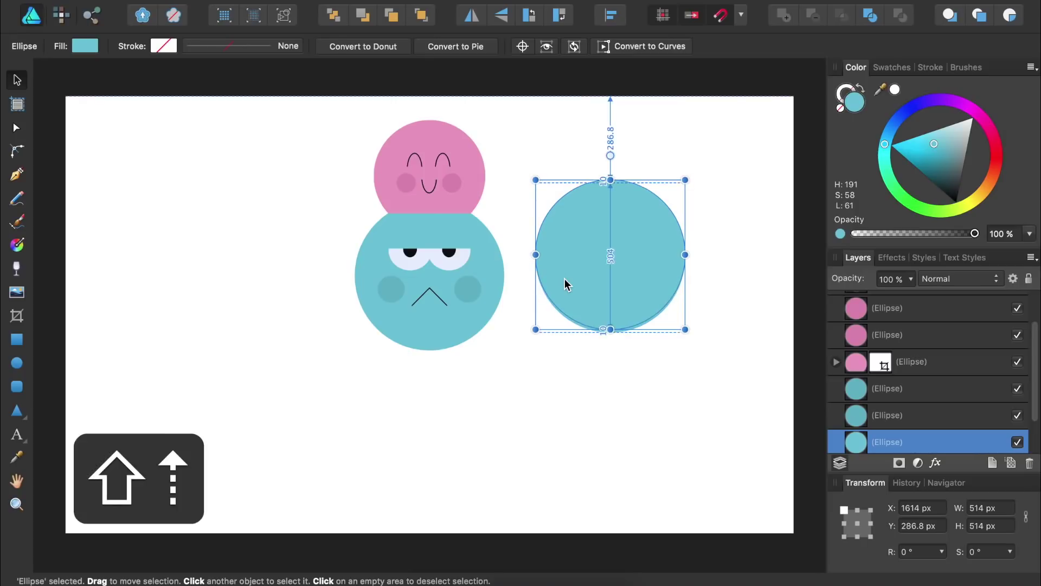
key(shift+Left)
key(shift+Up)
key(shift+Left)
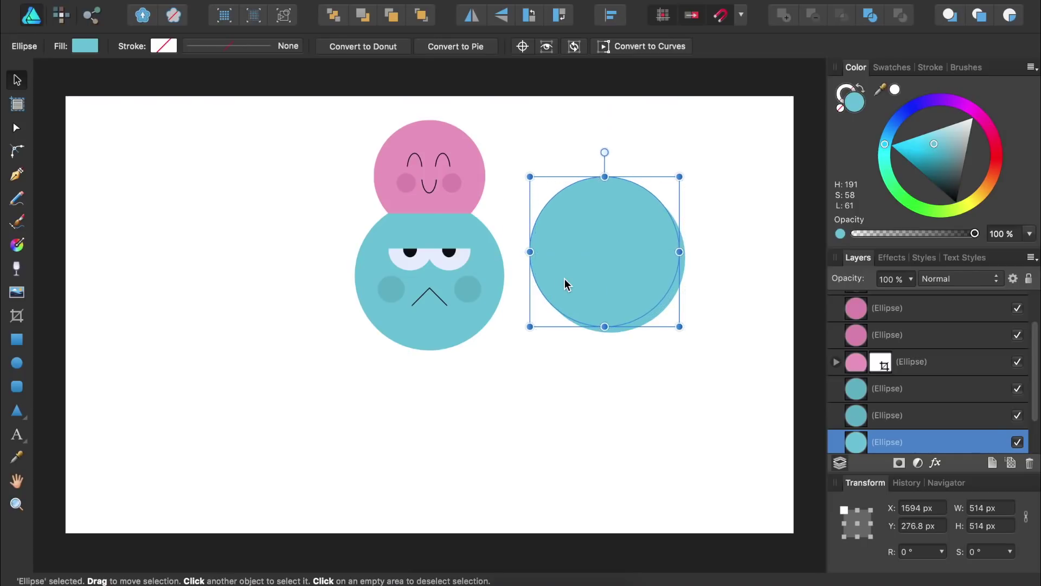
drag(722, 381, 507, 152)
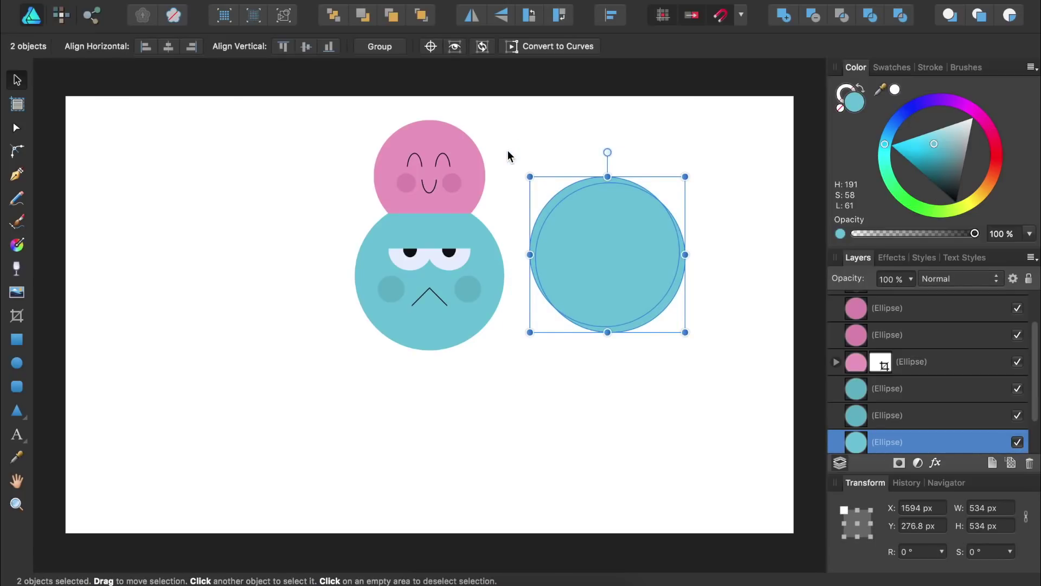
click(812, 15)
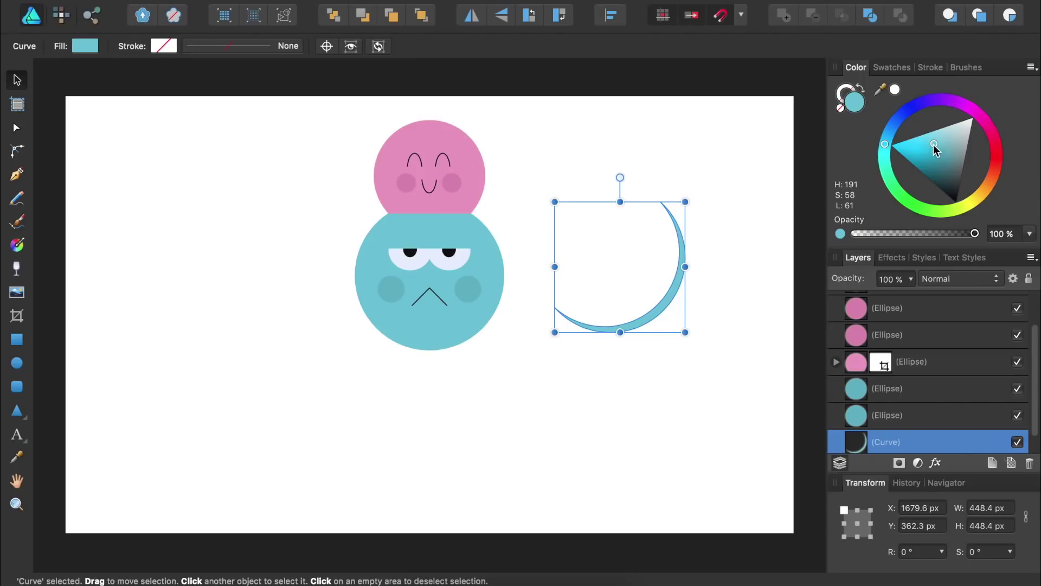
Lighten the blue crescent's fill to H 191, S 70, L 67 and fit it along the blue circle's lower-right edge.
drag(933, 145, 933, 139)
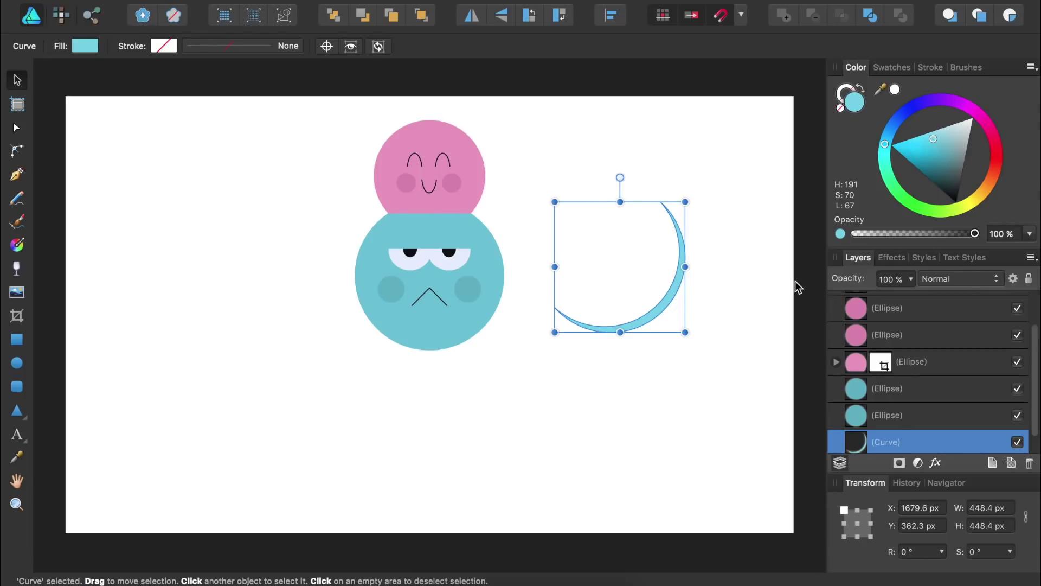
drag(669, 301, 489, 319)
click(556, 322)
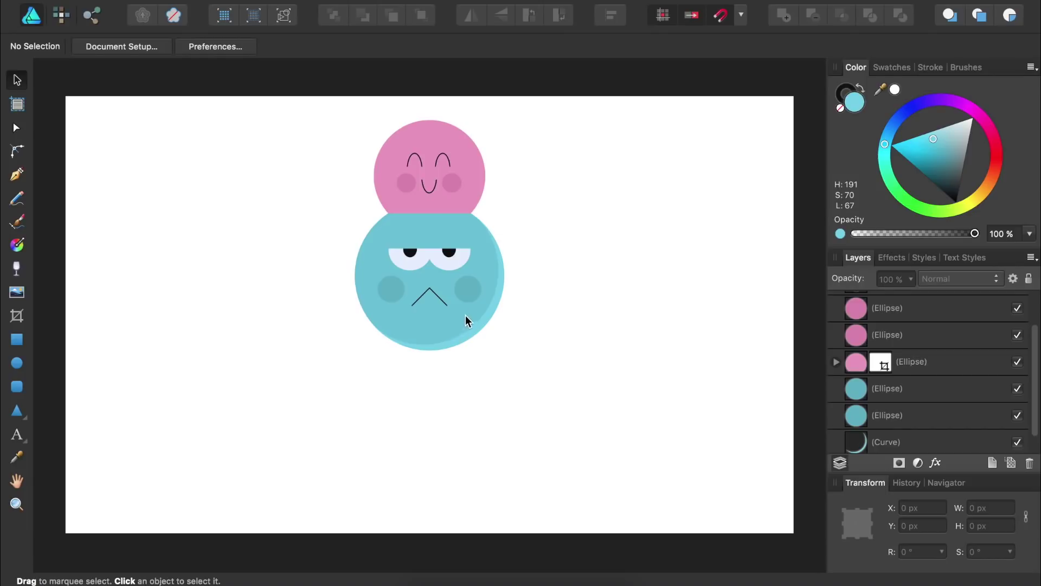
Place a duplicate of the pink head to the right at about X 1601, Y 137 px and delete its nested clipping rectangle.
click(470, 176)
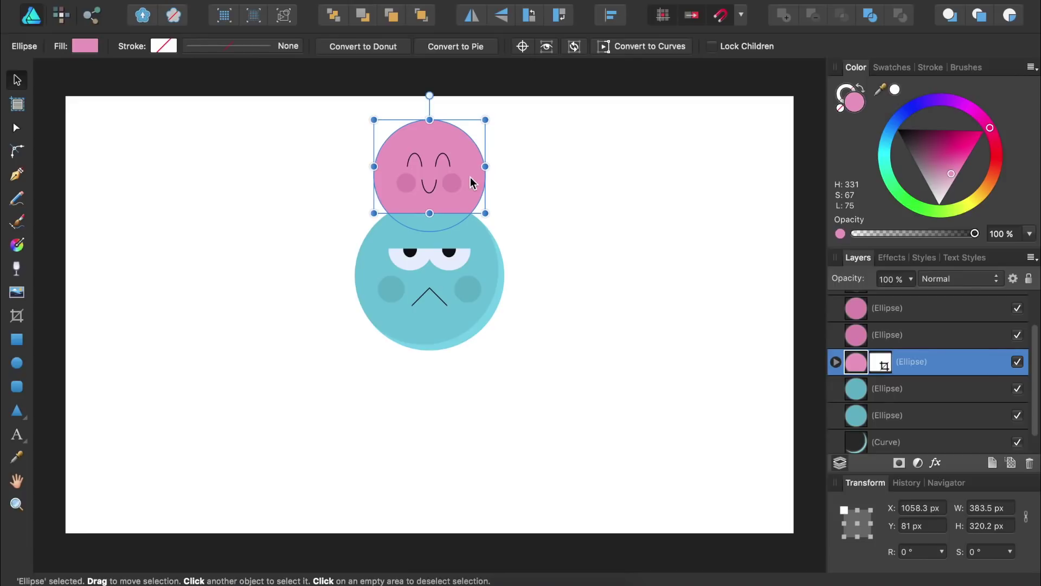
key(super+j)
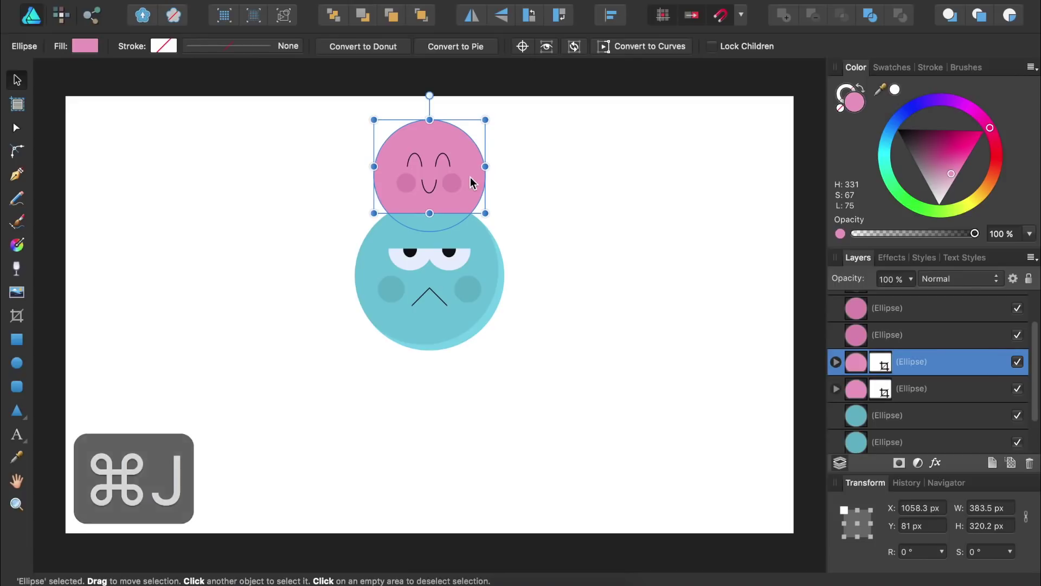
drag(471, 177, 630, 199)
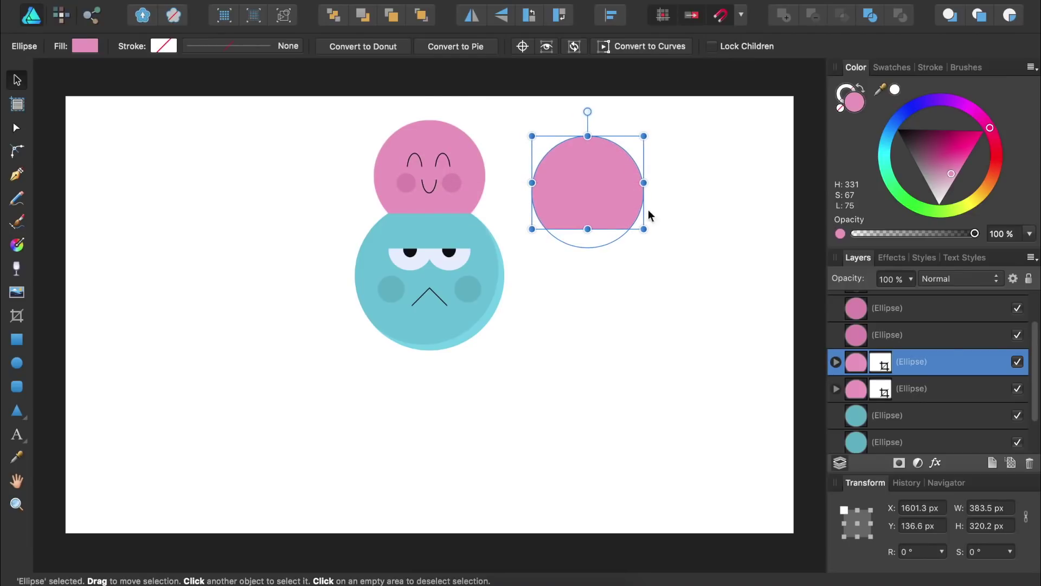
click(836, 362)
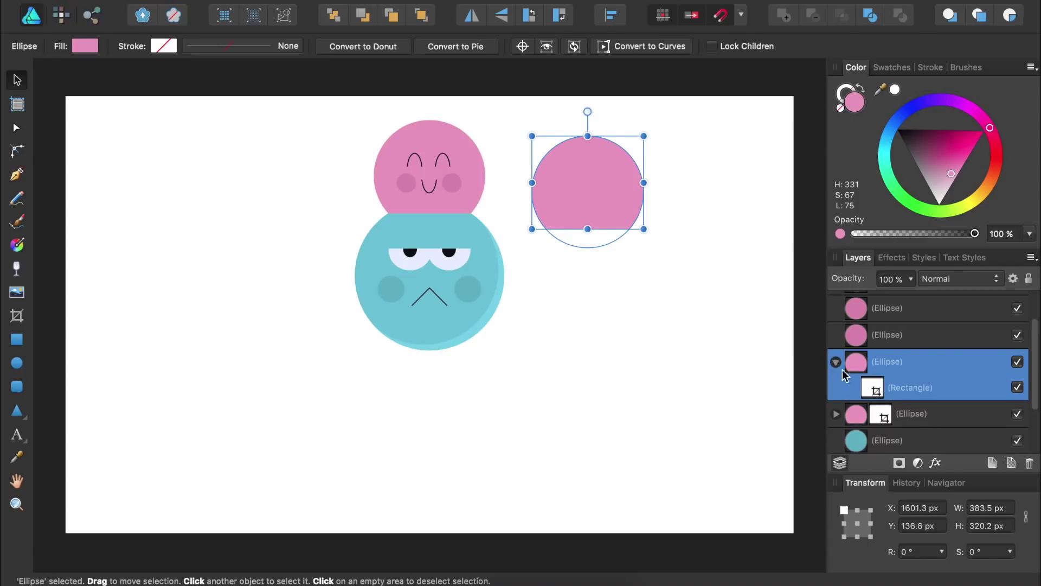
click(868, 389)
key(BackSpace)
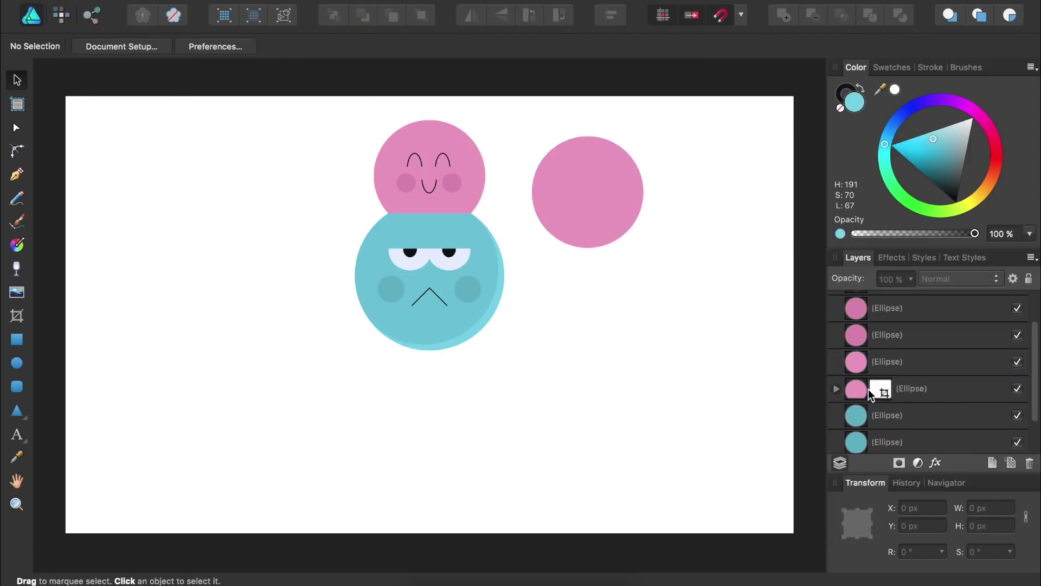
Duplicate the full pink circle, offset the copy 20 px up and left, and subtract it from the original to form a crescent.
click(595, 234)
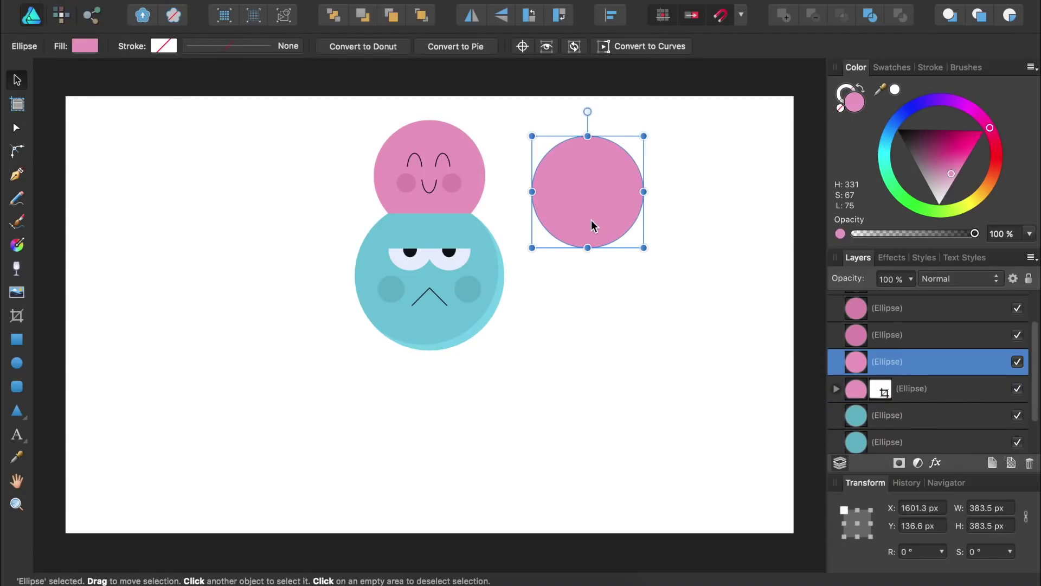
key(super+j)
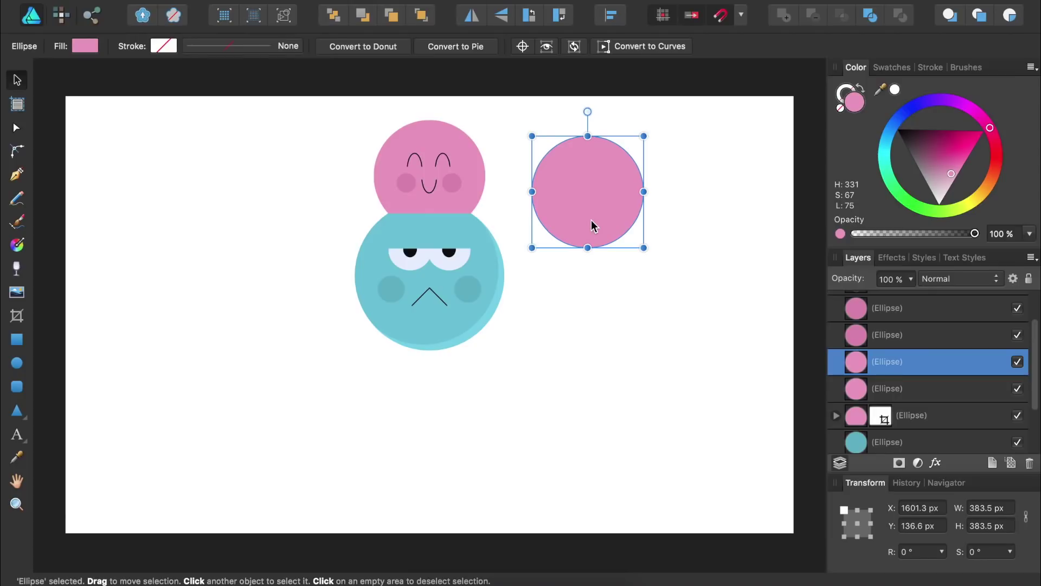
key(shift+Up)
key(shift+Left)
key(shift+Up)
key(shift+Left)
drag(721, 307, 511, 103)
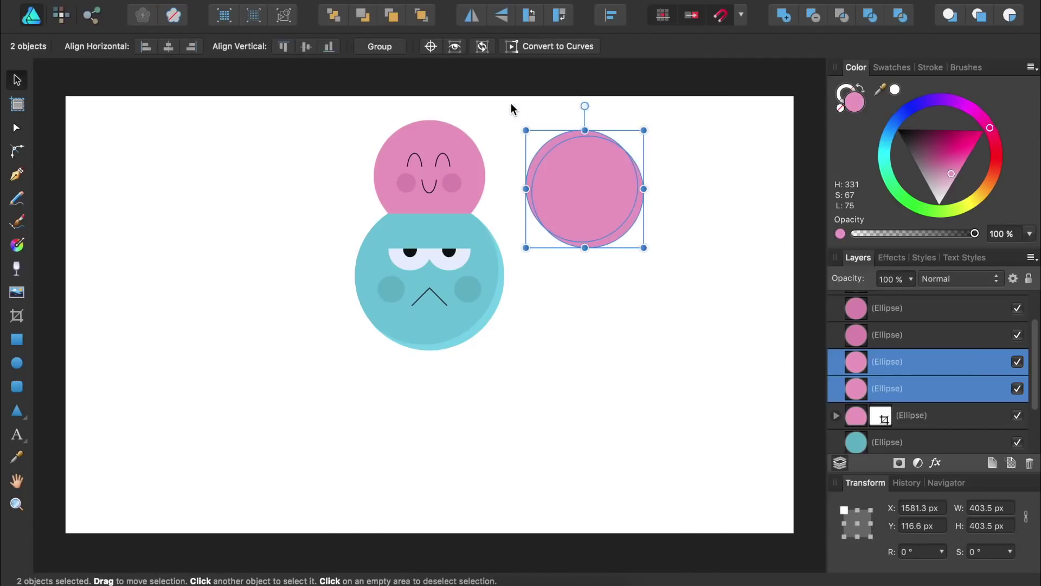
click(812, 17)
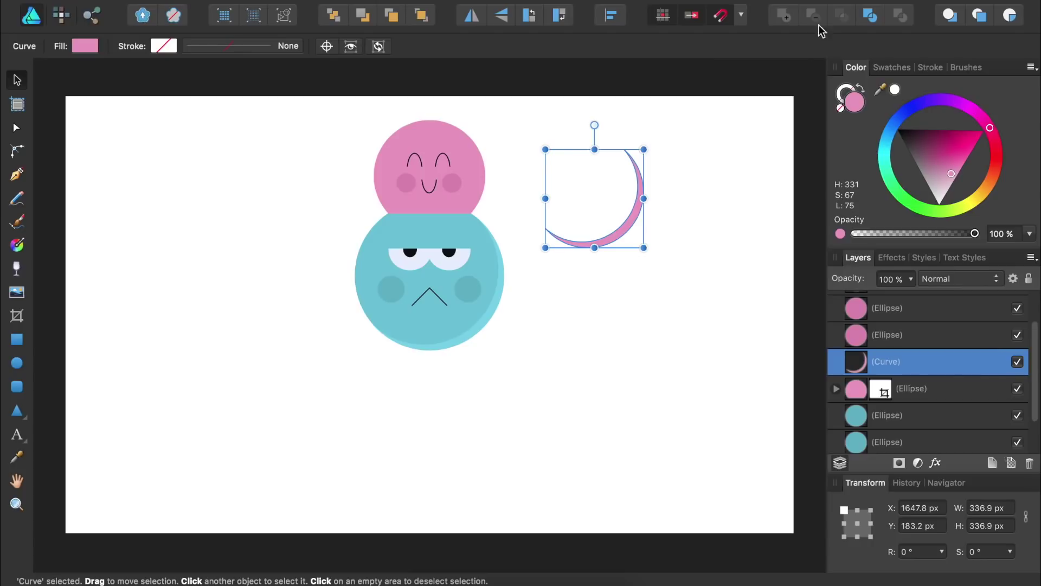
Lighten the pink crescent to H 331, S 76, L 80 and nest it inside the pink head along its lower-right edge.
drag(952, 173, 951, 180)
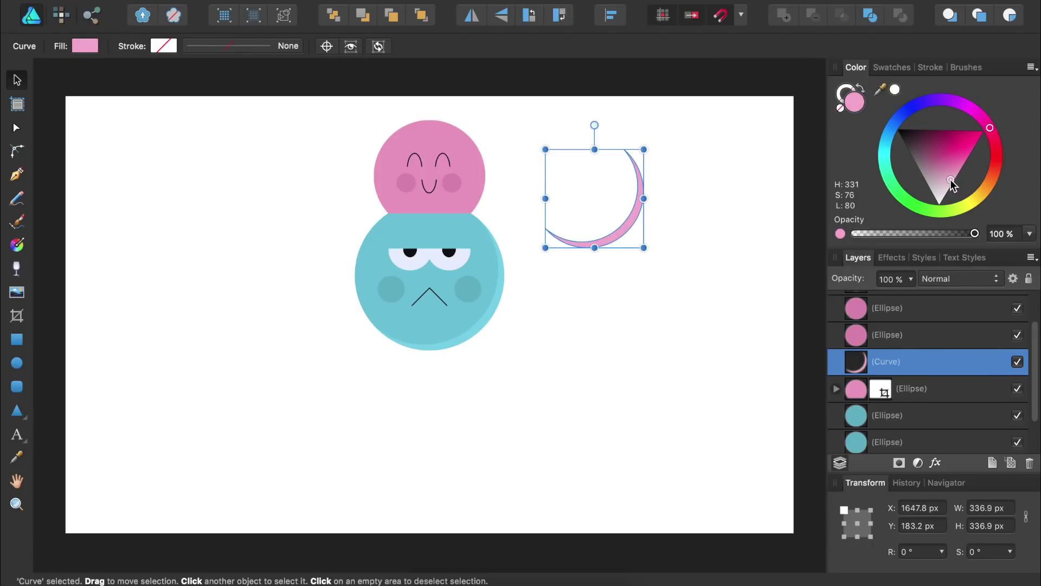
drag(625, 229, 464, 213)
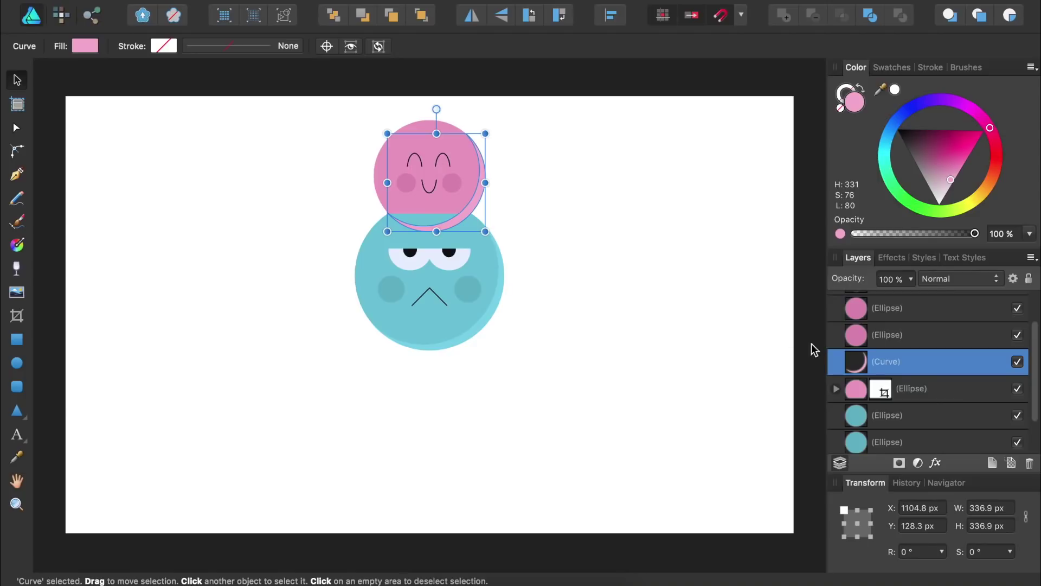
drag(856, 364, 877, 399)
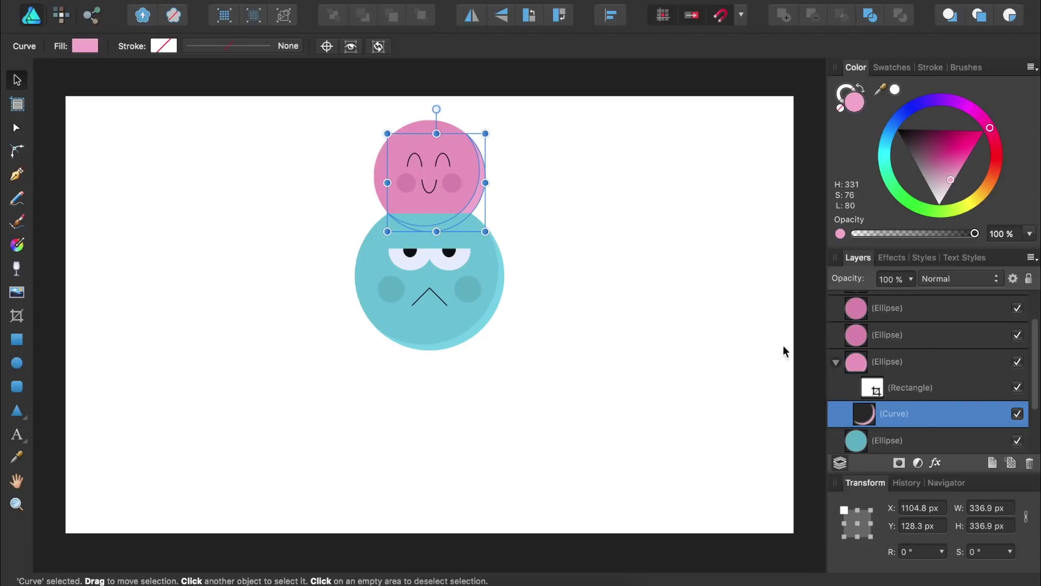
click(836, 361)
Group each character's cheeks with its facial features, and nest the blue crescent inside the blue circle.
key(super+g)
click(893, 381)
shift+click(889, 412)
key(super+g)
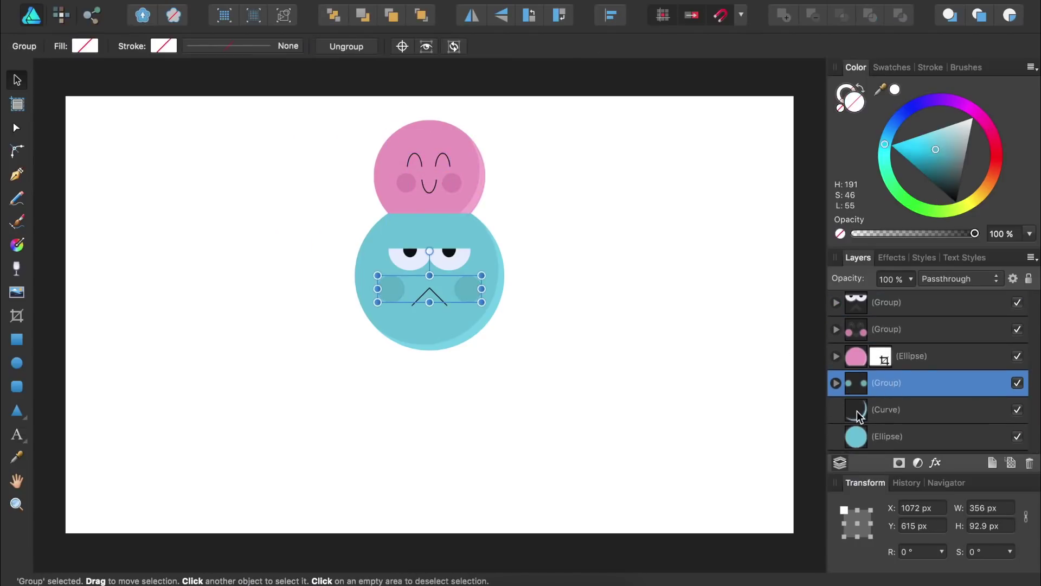
super+click(890, 305)
key(super+g)
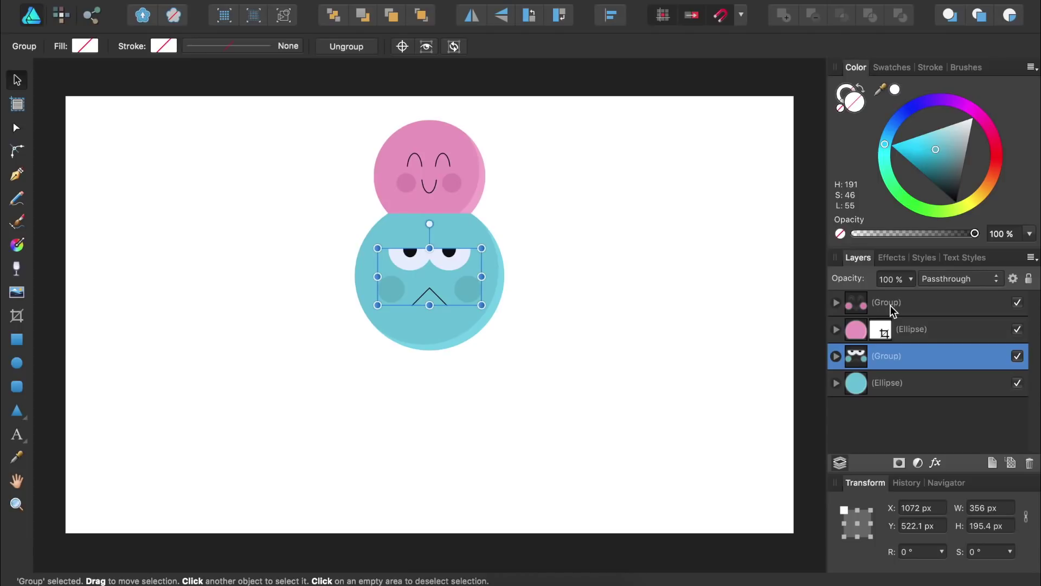
Draw a rounded rectangle about 671 by 104 px left of the blue circle, filled with orange H 27, S 70, L 65.
click(17, 386)
drag(116, 307, 312, 337)
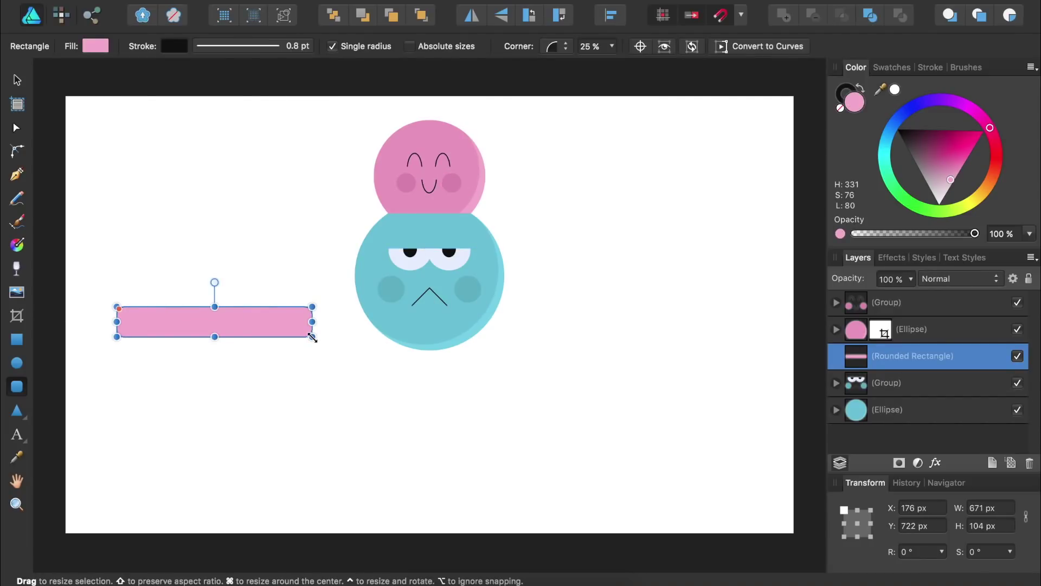
click(991, 181)
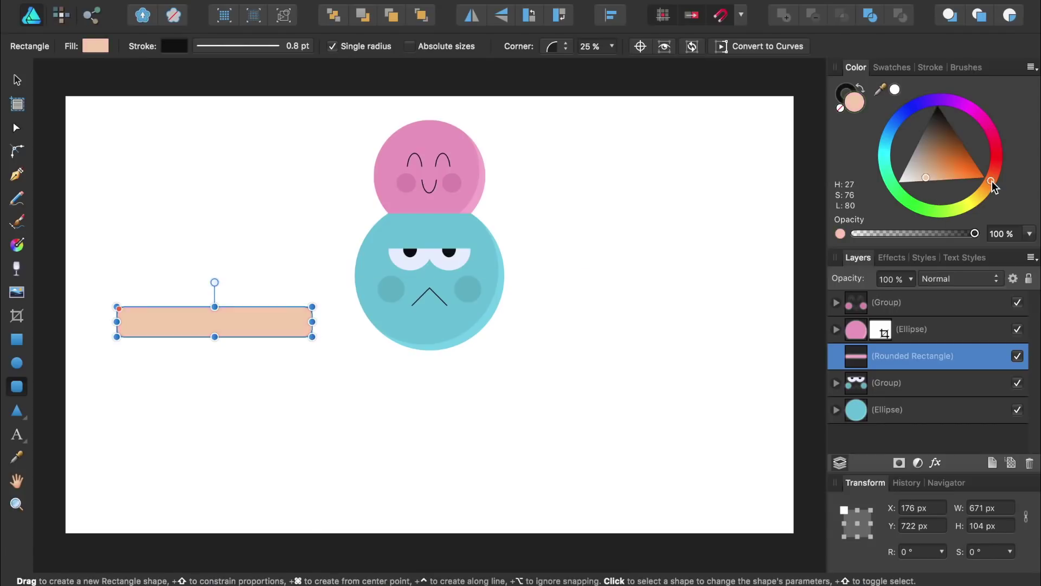
drag(940, 164, 945, 171)
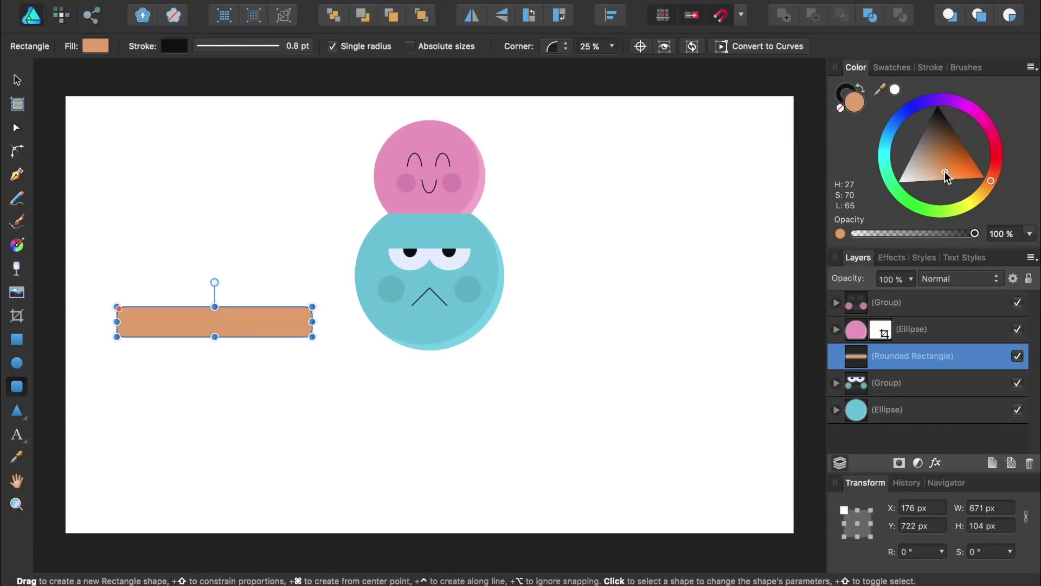
Round the orange bar's corners to 50% and darken its fill to brown H 27, S 49, L 57.
click(110, 364)
scroll(110, 364, up, 2)
click(110, 363)
scroll(110, 363, up, 5)
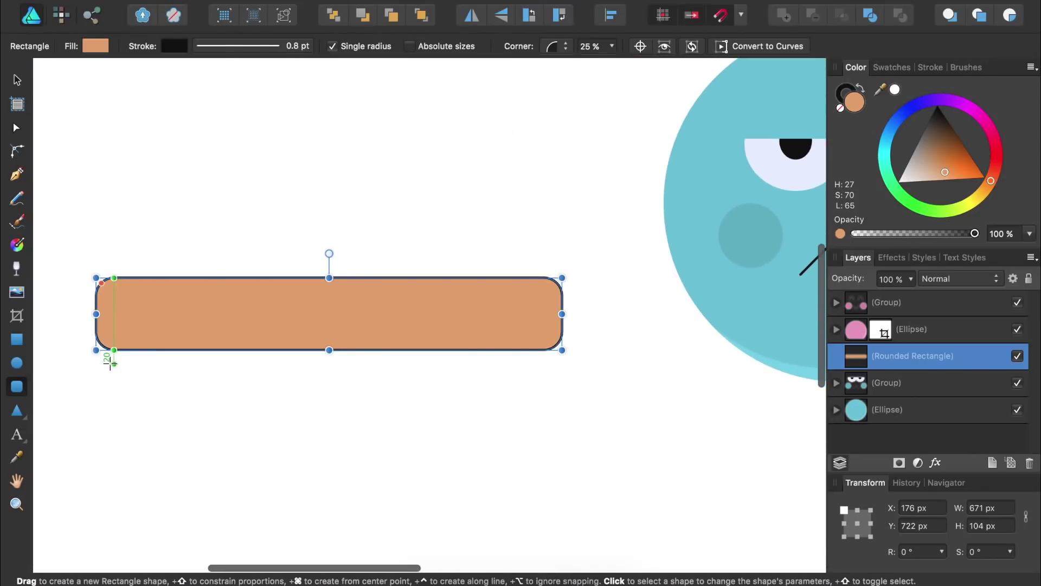
drag(102, 283, 125, 296)
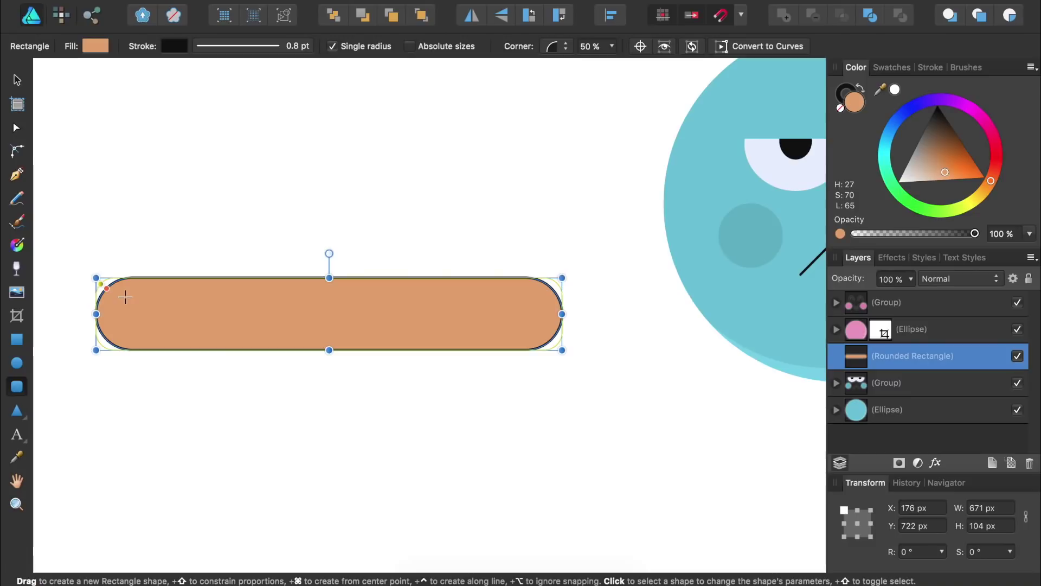
click(945, 170)
drag(945, 171, 943, 164)
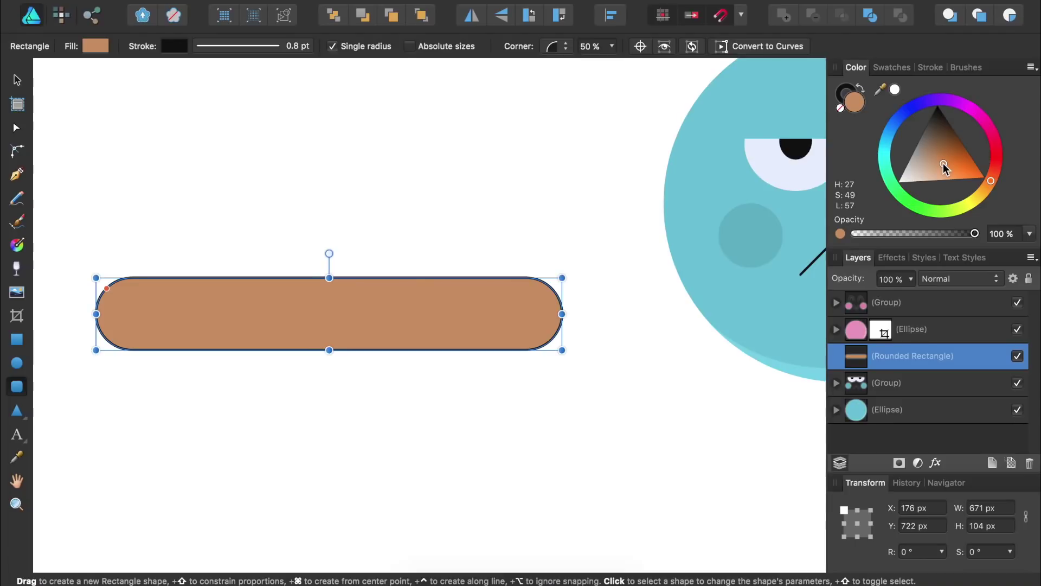
Draw a brown triangle about 567 px wide and high, flip it to point down, and place it against the rounded bar's underside.
click(21, 413)
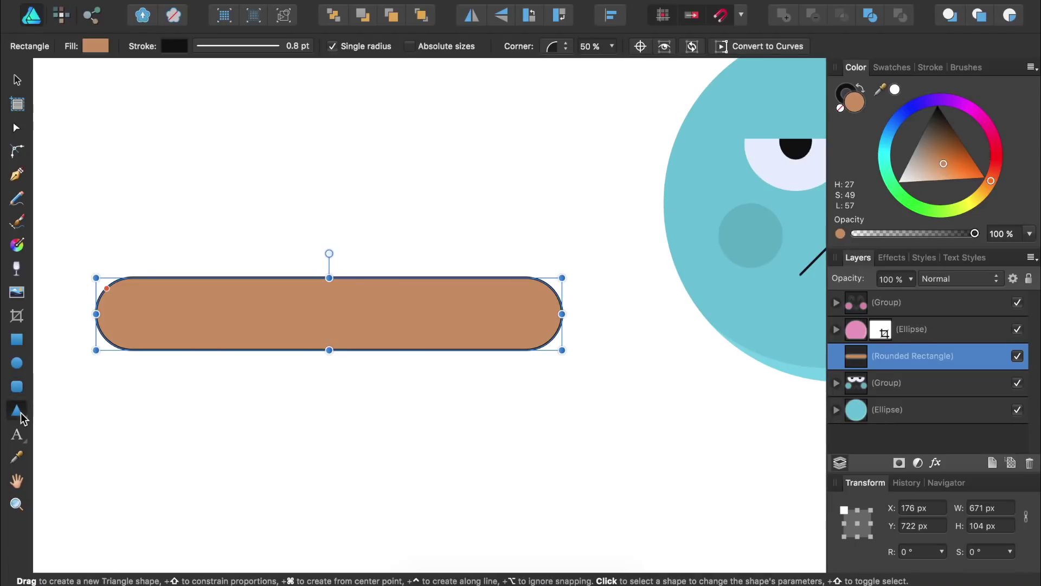
key(super+0)
drag(186, 334, 386, 475)
drag(257, 311, 251, 477)
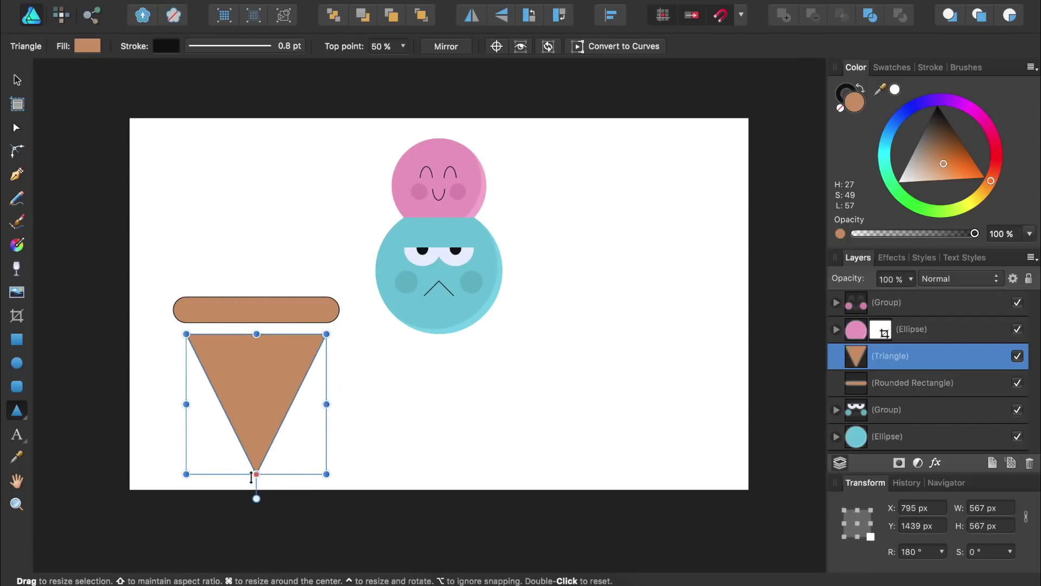
click(16, 81)
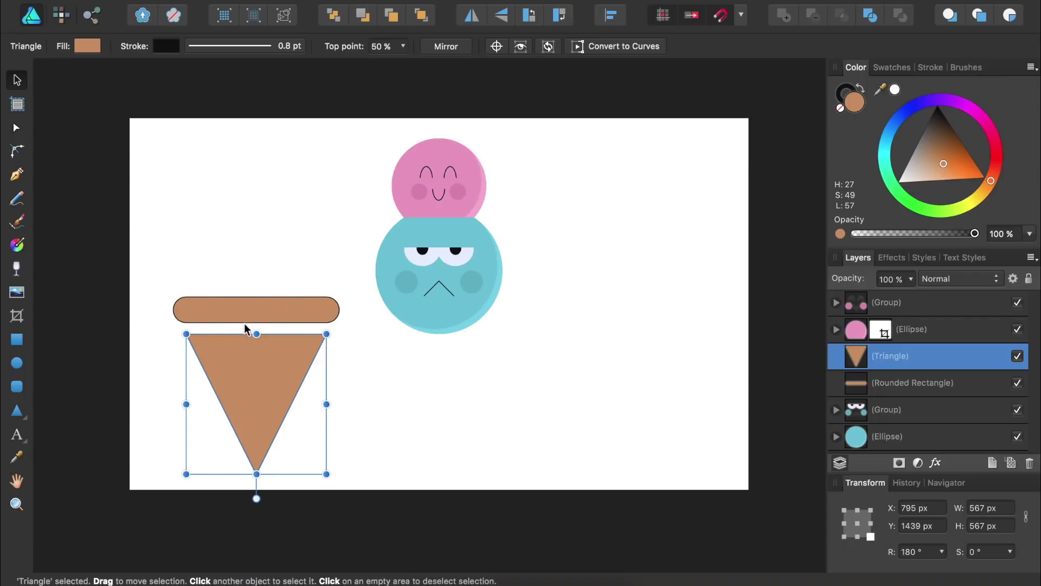
drag(246, 370, 245, 358)
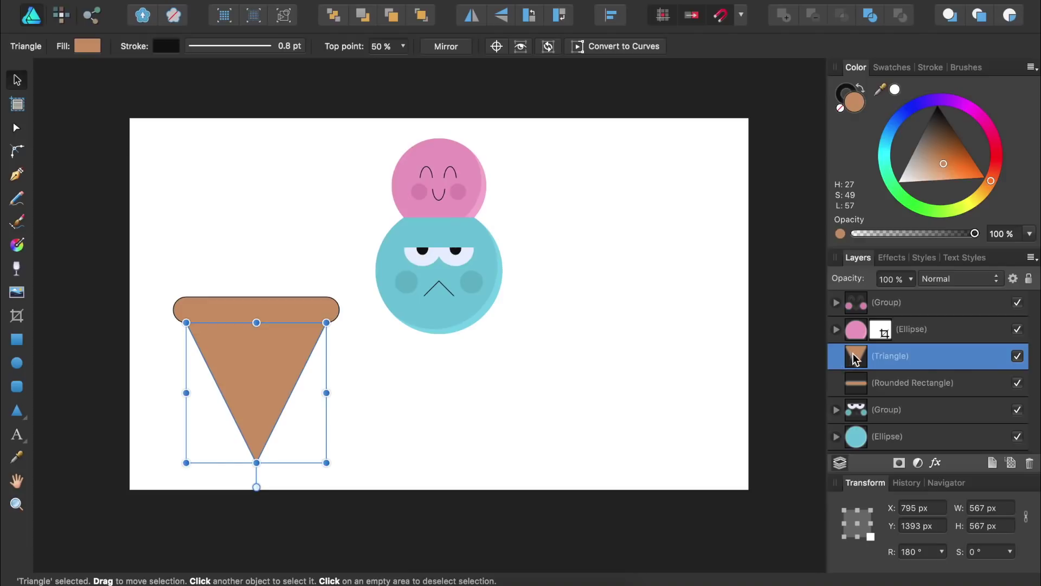
Group the triangle, stacked behind the rounded bar, into a cone and fit it at about 531 px wide under the blue scoop.
drag(854, 353, 848, 392)
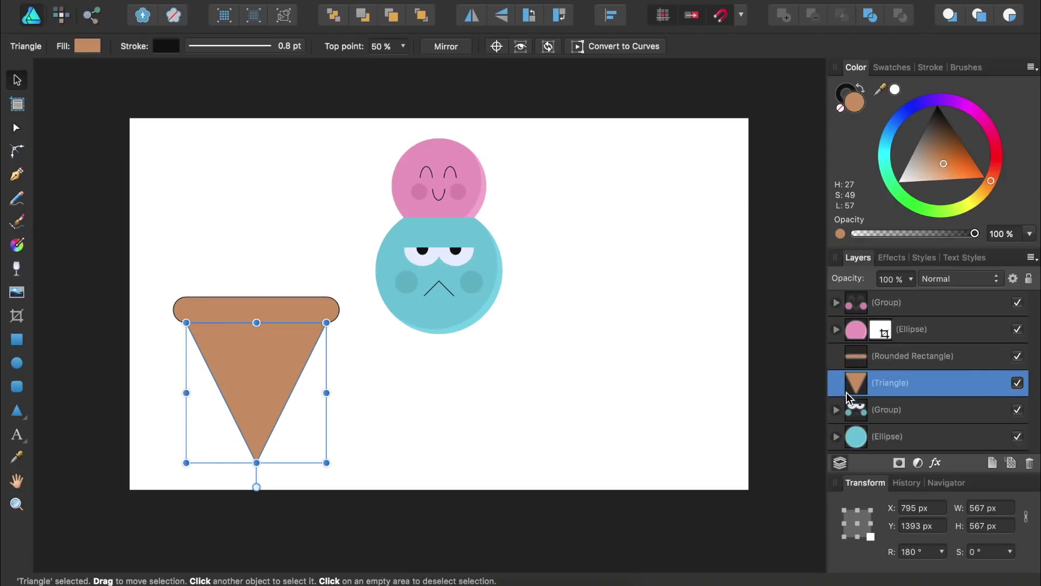
shift+click(893, 358)
key(super+g)
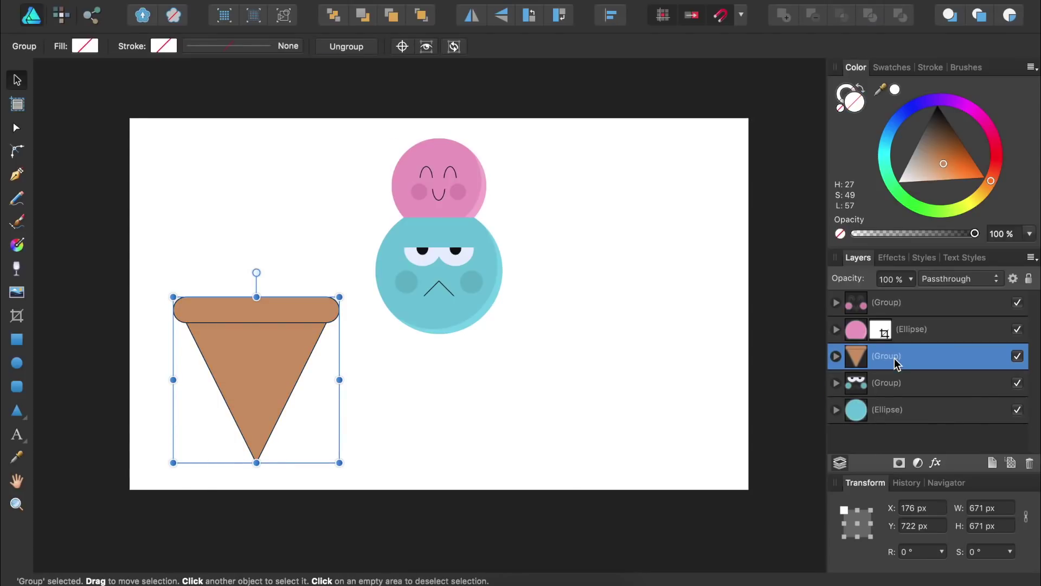
drag(339, 463, 306, 429)
drag(248, 367, 445, 378)
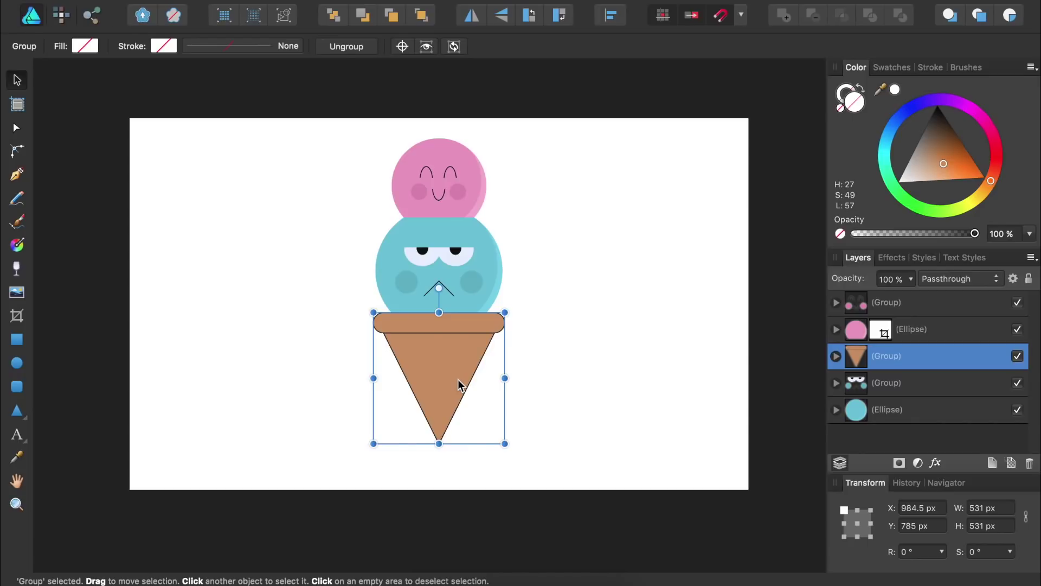
Duplicate the cone, lighten the copy's fill to H 27, S 50, L 64, and crop it to the cone's right half.
key(super+j)
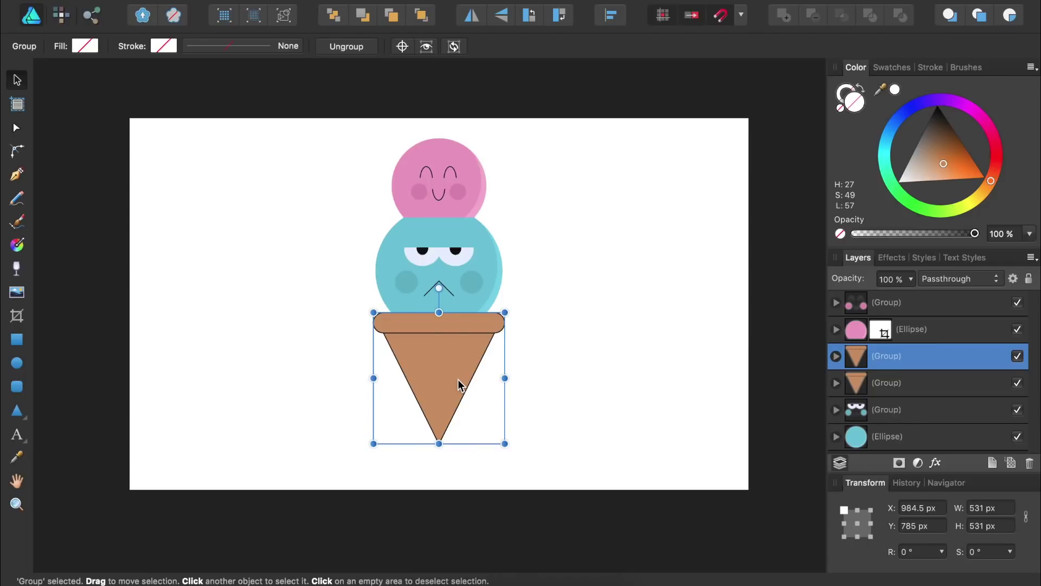
drag(910, 174, 937, 169)
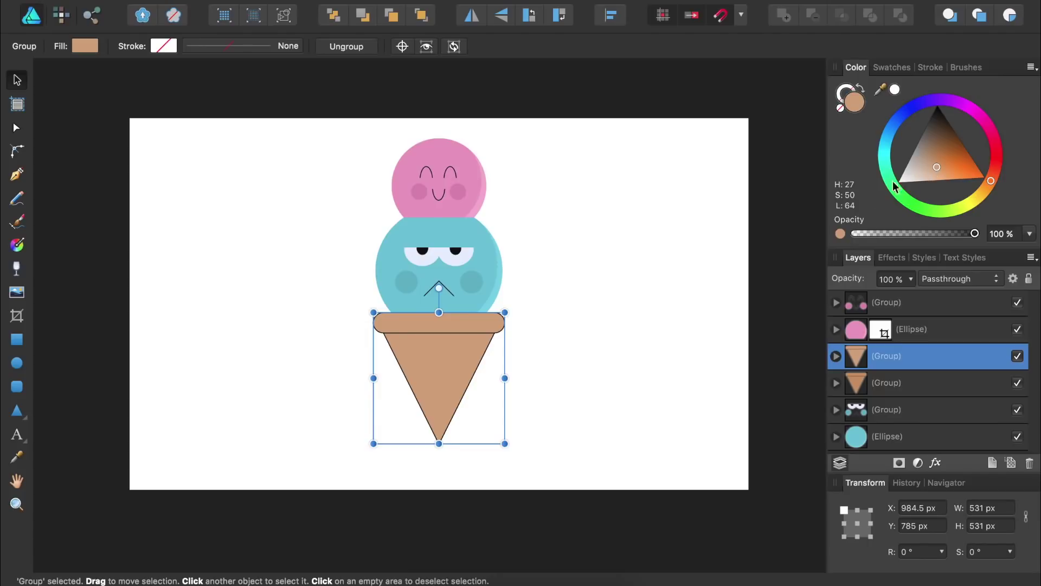
click(20, 316)
drag(373, 378, 438, 383)
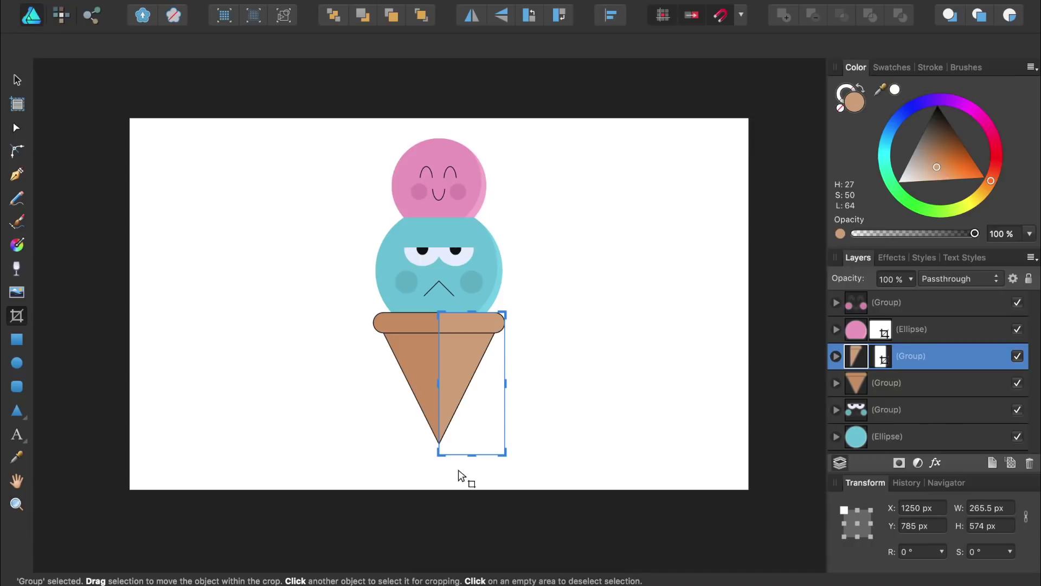
click(536, 428)
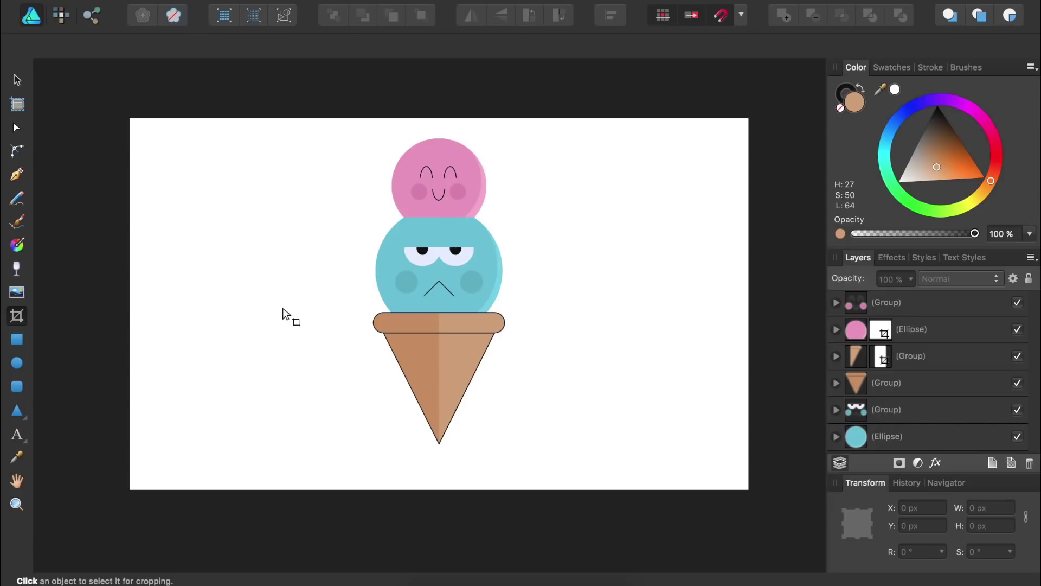
Sample the pink scoop's main colour and apply it as the current fill.
click(20, 386)
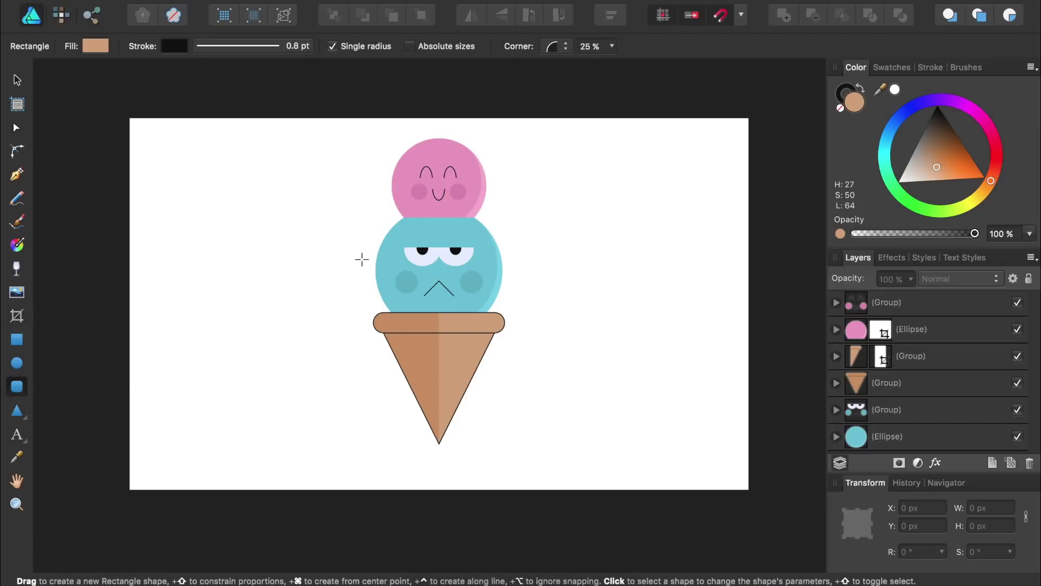
scroll(457, 228, up, 5)
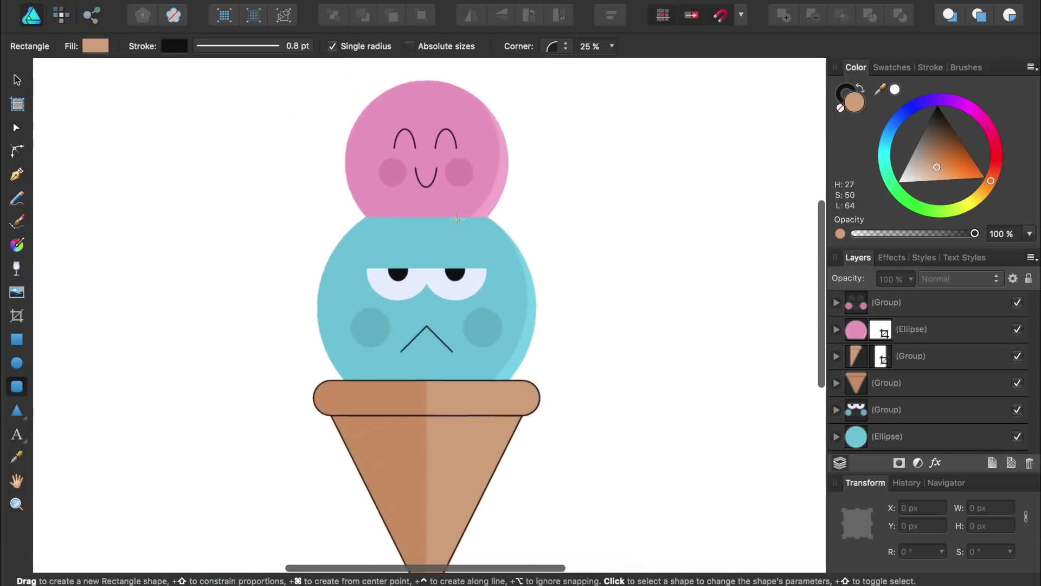
scroll(458, 219, up, 3)
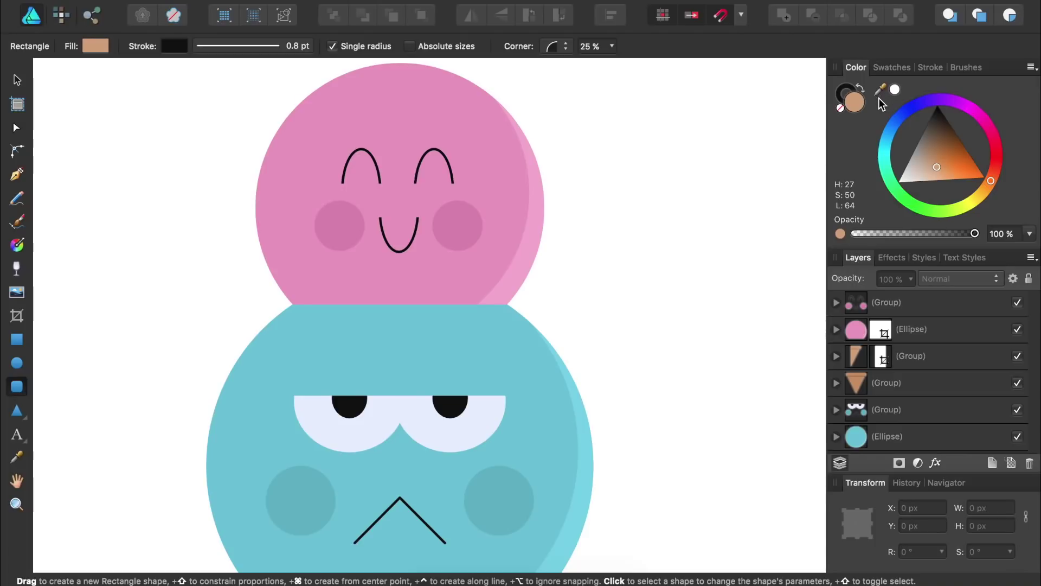
key(super+z)
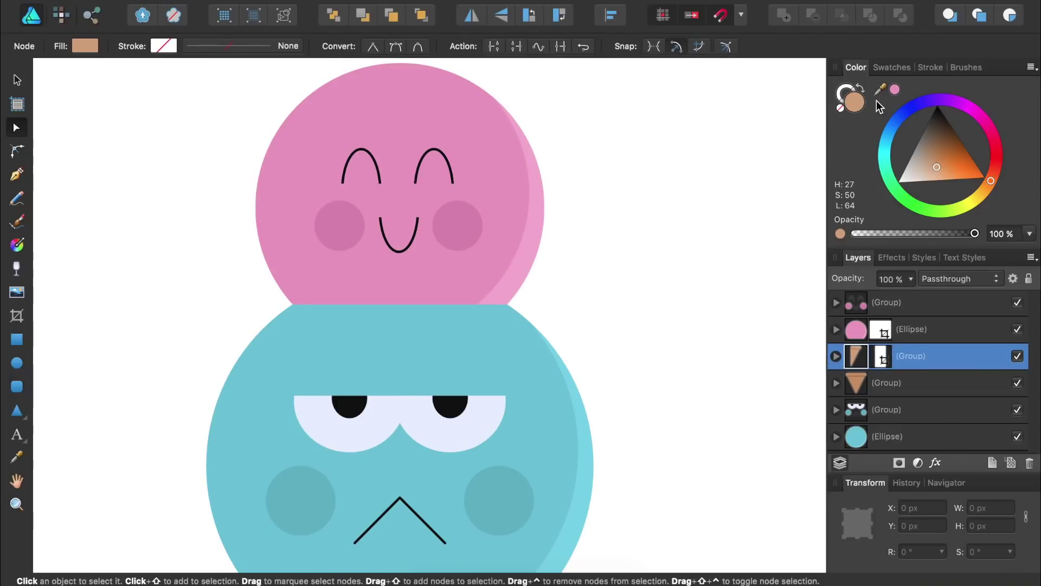
drag(879, 90, 465, 123)
click(895, 91)
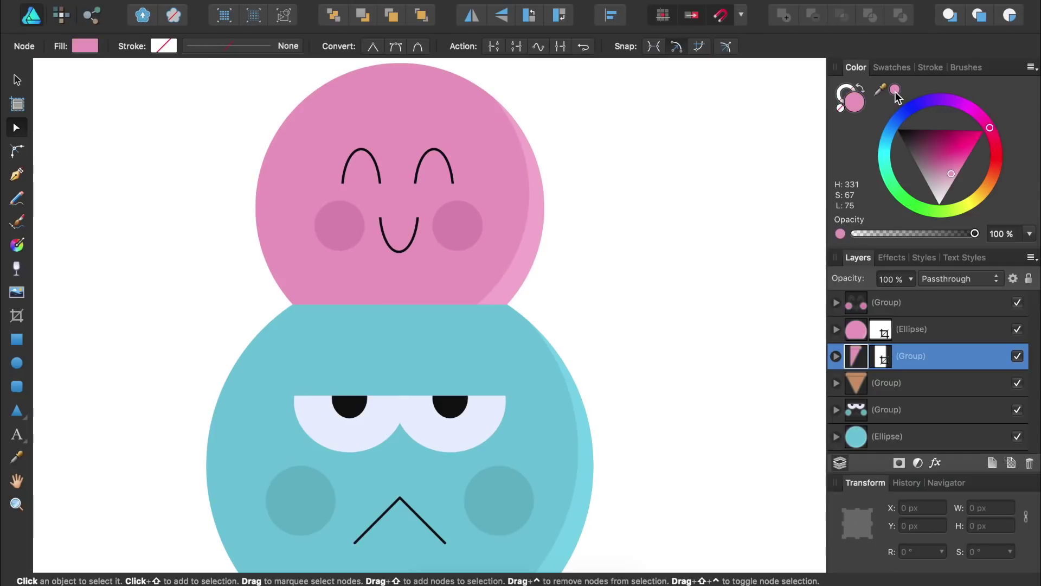
Draw a pink rounded rectangle about 82 by 296.5 px beside the pink scoop, with 50% corners and no stroke.
click(17, 386)
drag(595, 129, 655, 352)
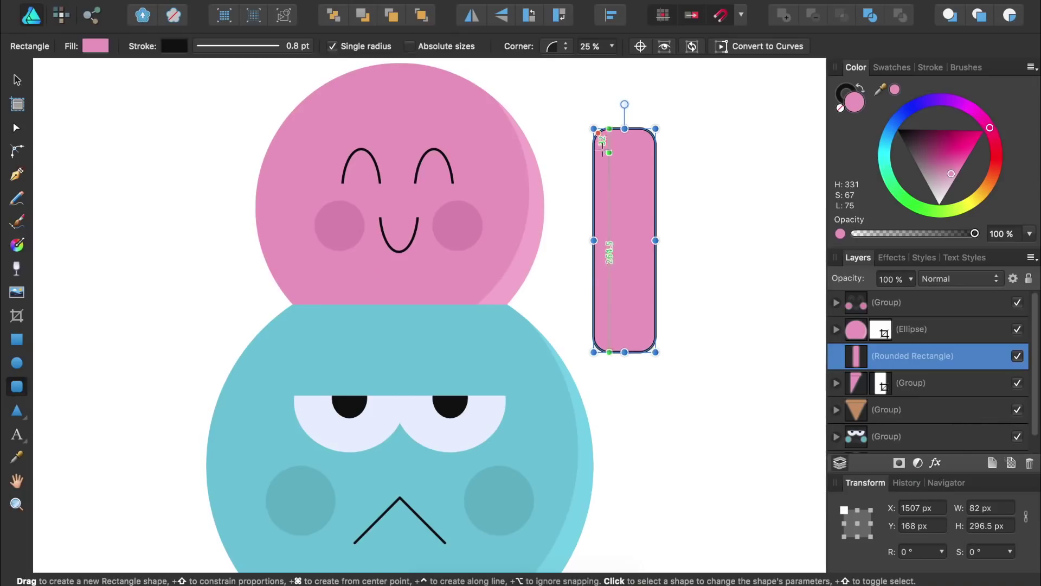
drag(597, 132, 603, 138)
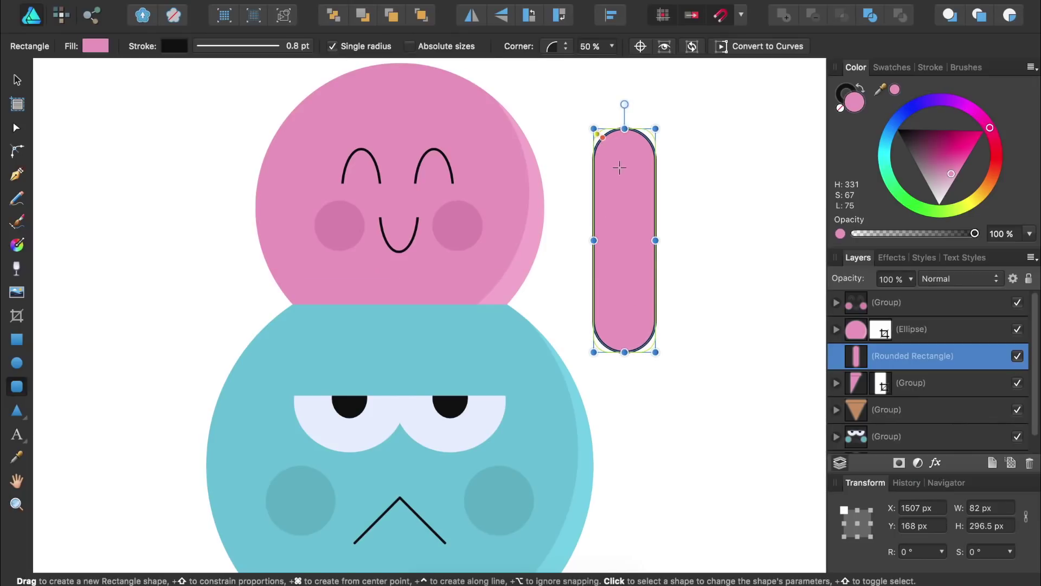
click(846, 95)
click(840, 107)
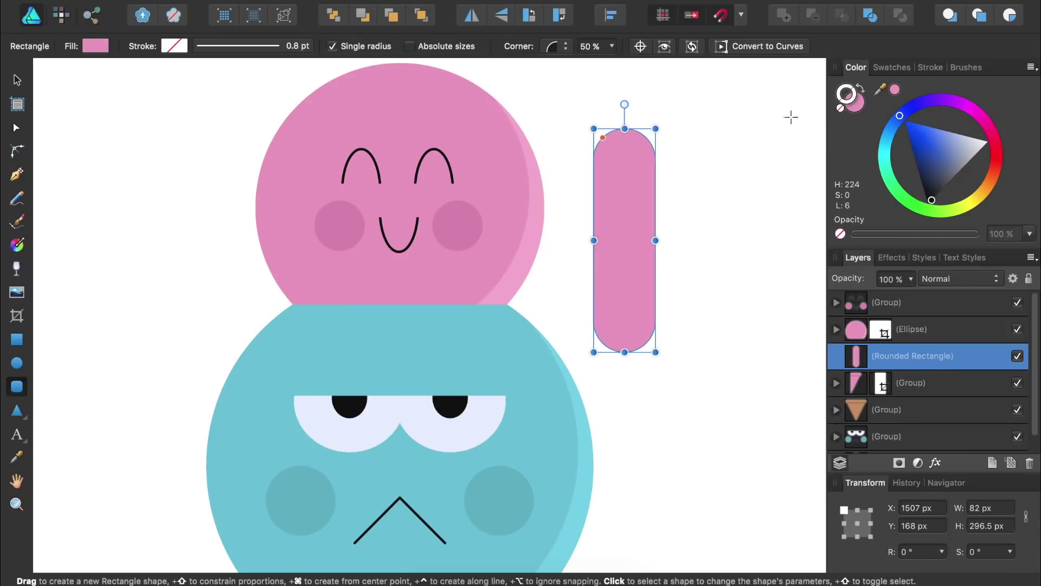
Shrink the pink pill to about 31.5 by 145 px and place it across the seam between the two scoops.
click(17, 80)
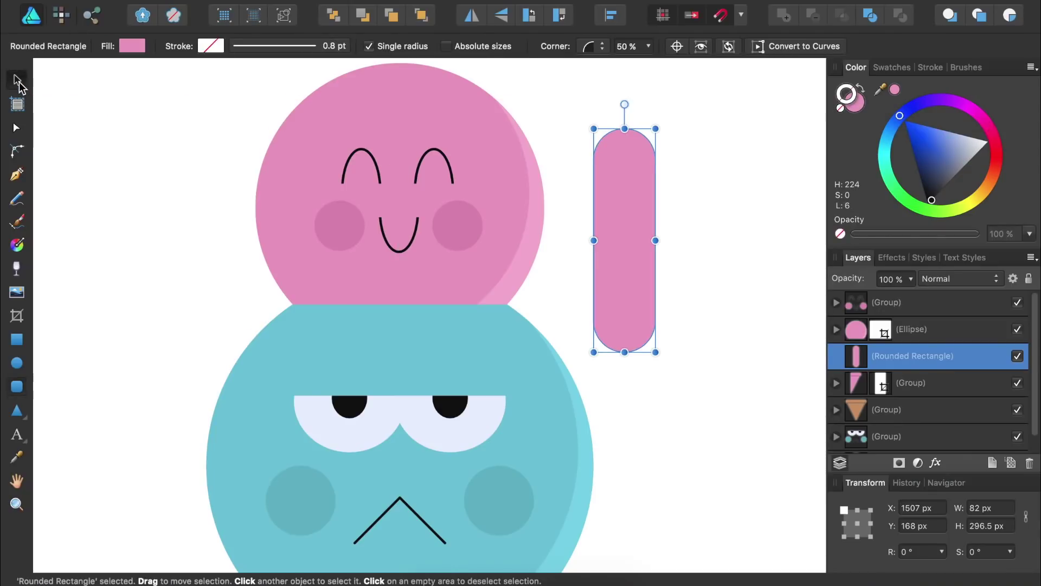
drag(655, 352, 608, 238)
drag(605, 212, 425, 305)
scroll(426, 308, up, 3)
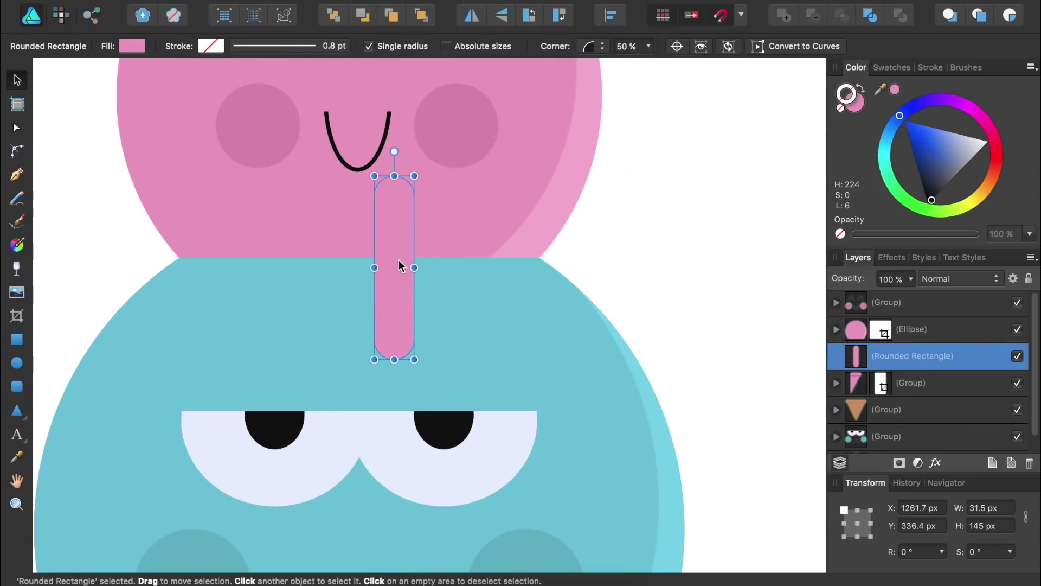
Add two copies of the pink drip beside it, shortening the middle one to about 109 px high.
drag(402, 260, 432, 258)
drag(428, 358, 427, 317)
click(609, 275)
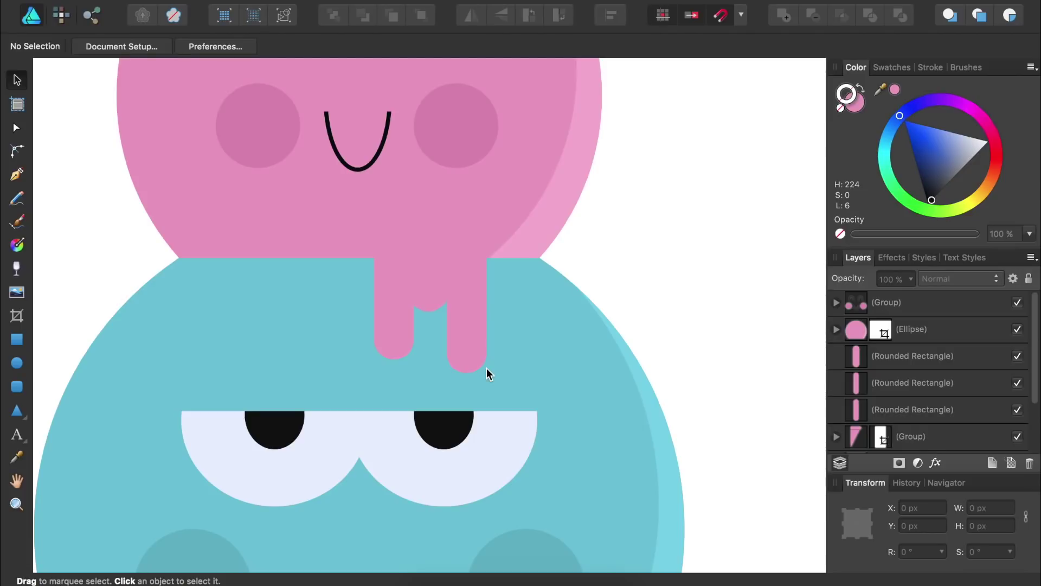
Duplicate the short middle drip, fill the copy with blue sampled from the blue scoop, and lower it between the pink drips.
click(427, 299)
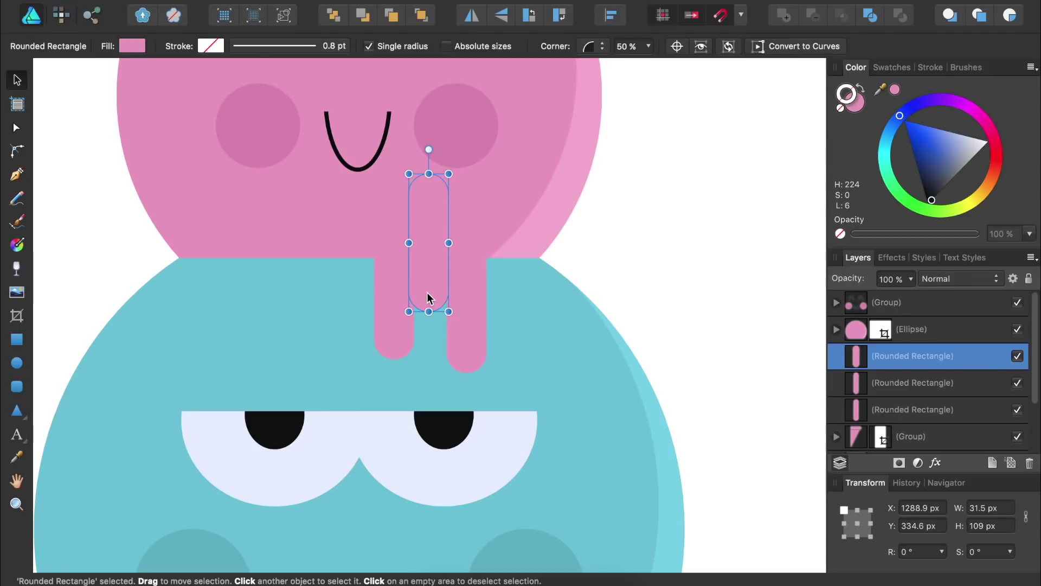
key(super+j)
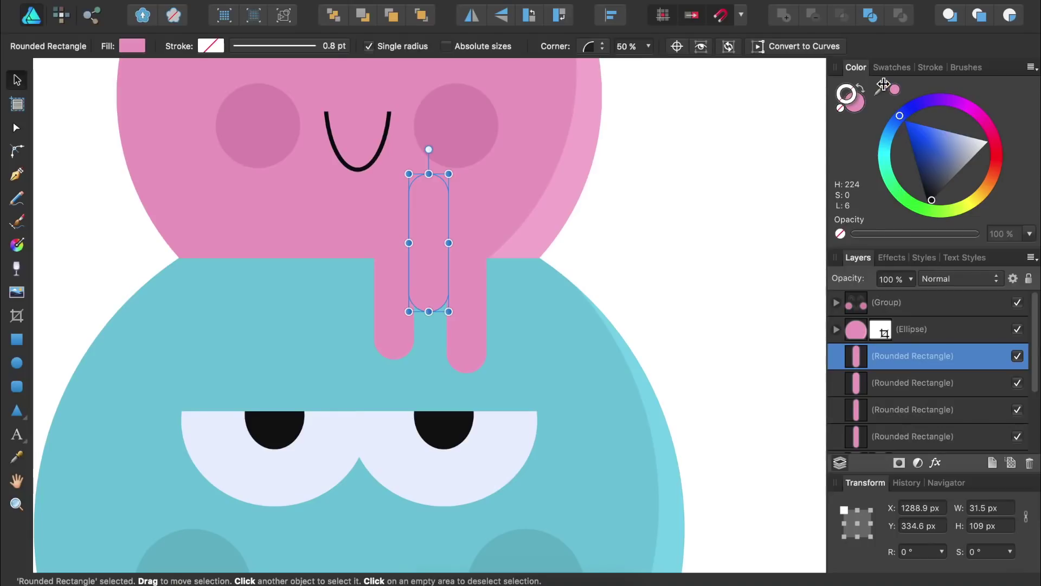
drag(880, 88, 545, 326)
click(856, 105)
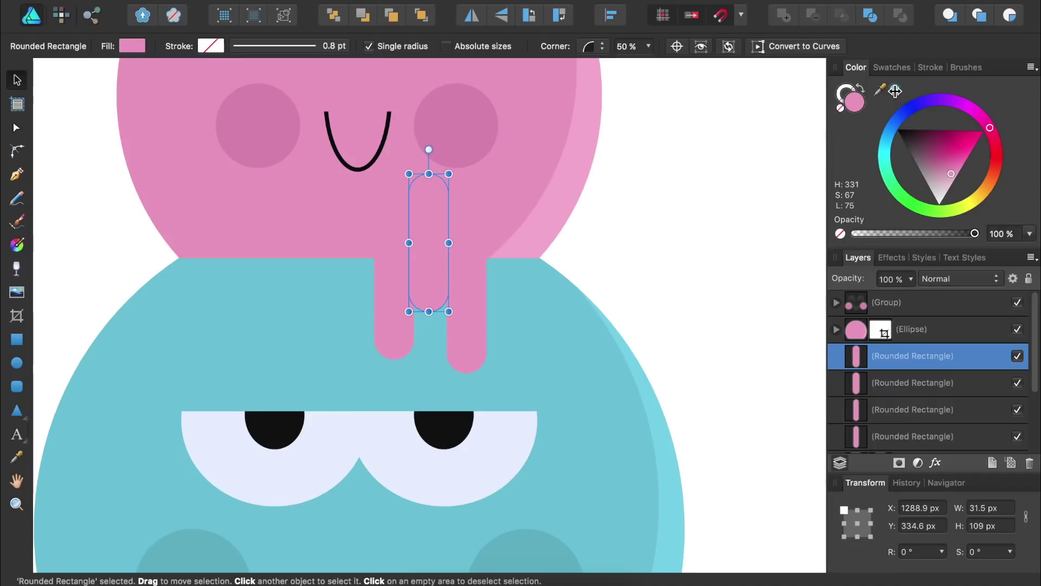
click(895, 91)
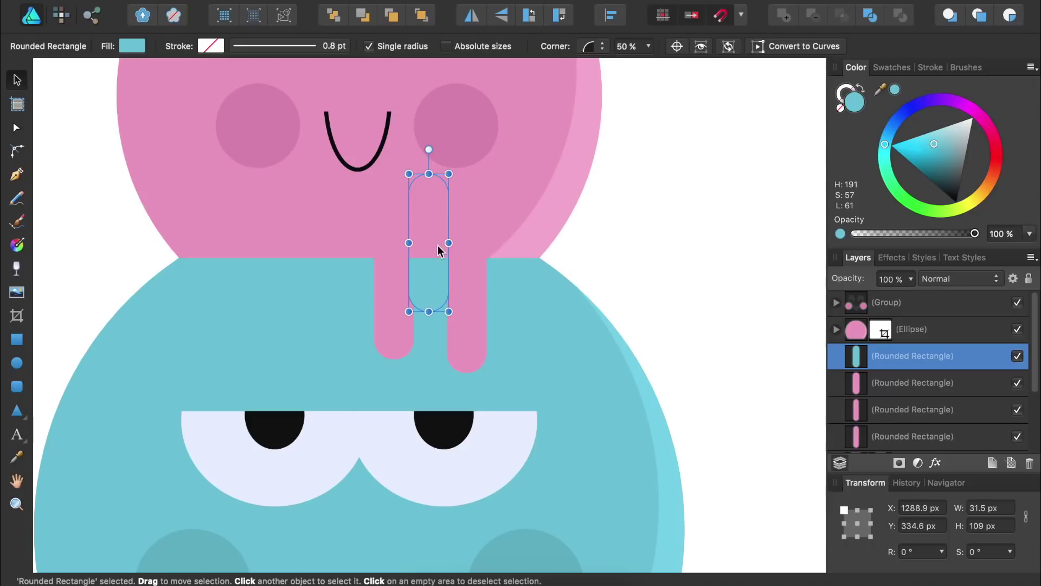
drag(428, 242, 429, 293)
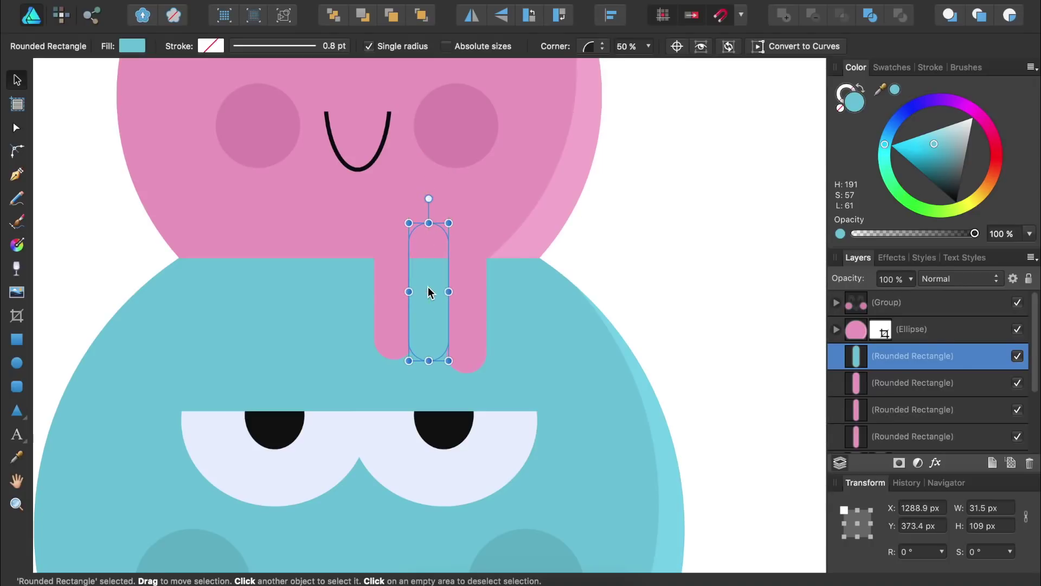
Resize the blue pill to about 25.2 by 86.6 px and lower it to form an arched gap between the pink drips.
scroll(418, 342, up, 5)
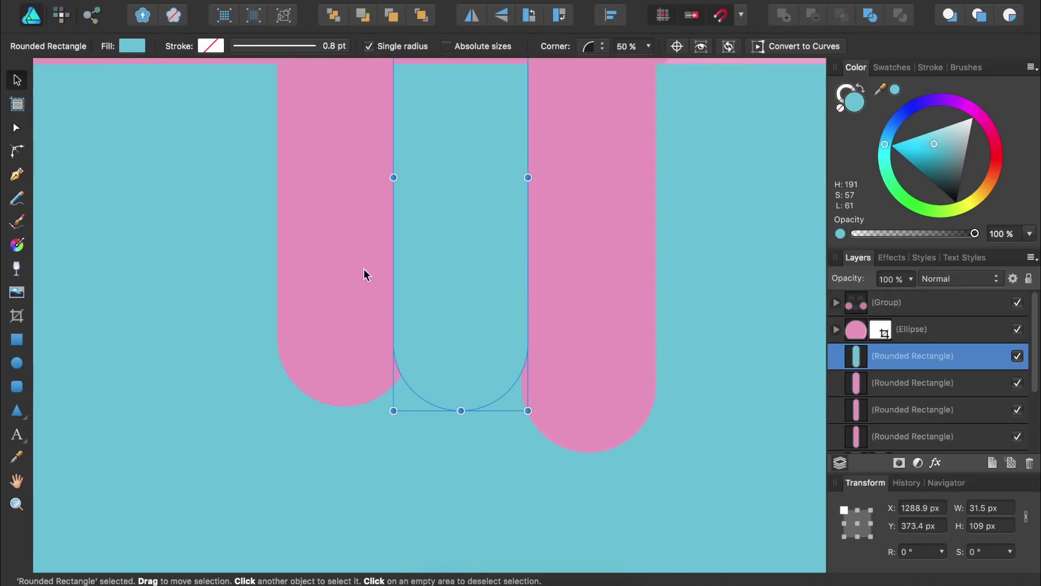
drag(394, 177, 417, 177)
scroll(516, 178, down, 3)
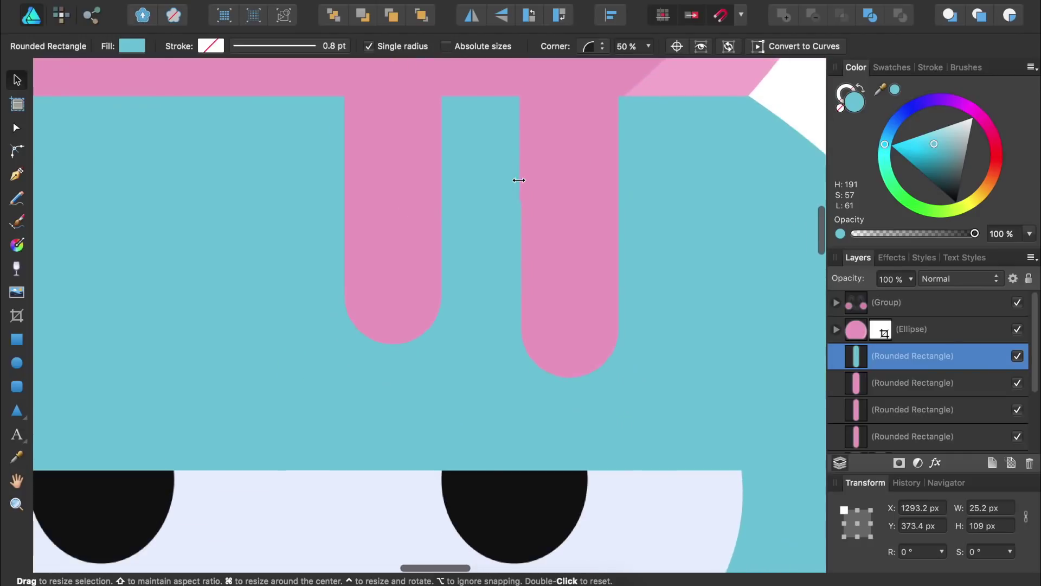
scroll(519, 185, up, 2)
scroll(519, 185, right, 1)
drag(447, 184, 446, 269)
drag(447, 152, 448, 221)
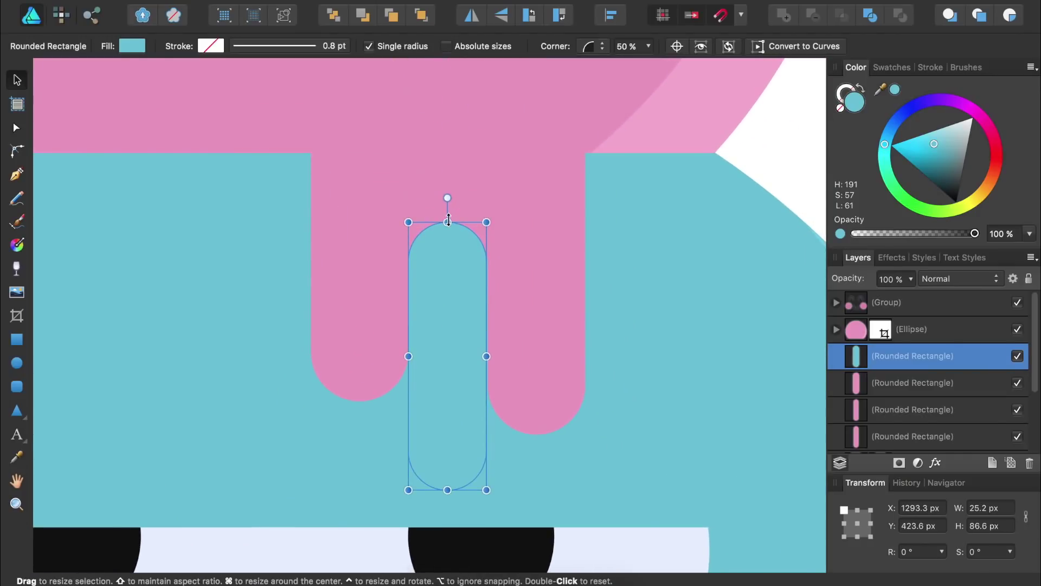
Lengthen the rightmost pink drip to about 163.1 px.
click(228, 253)
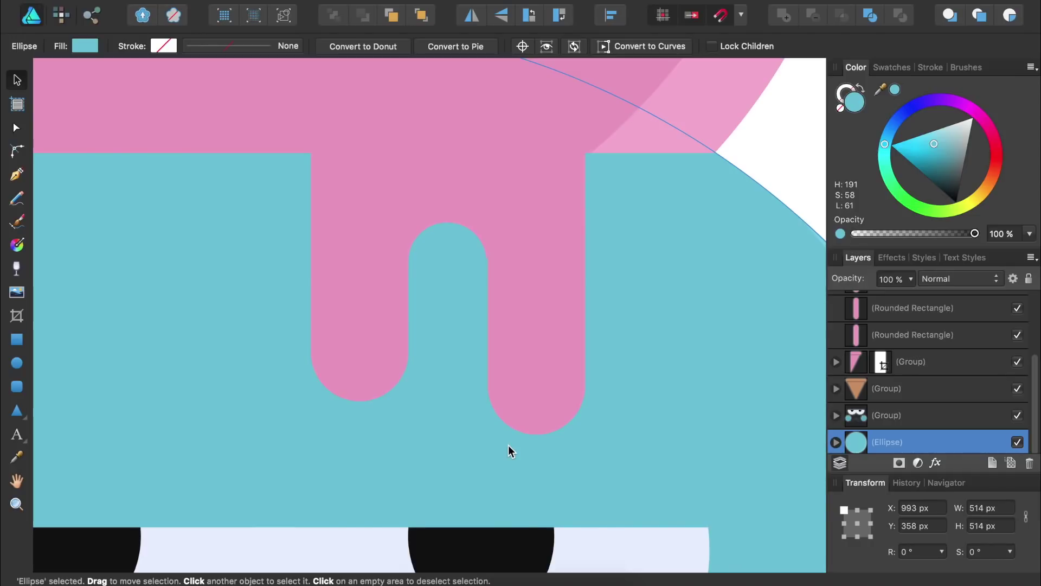
click(535, 382)
drag(537, 430, 536, 488)
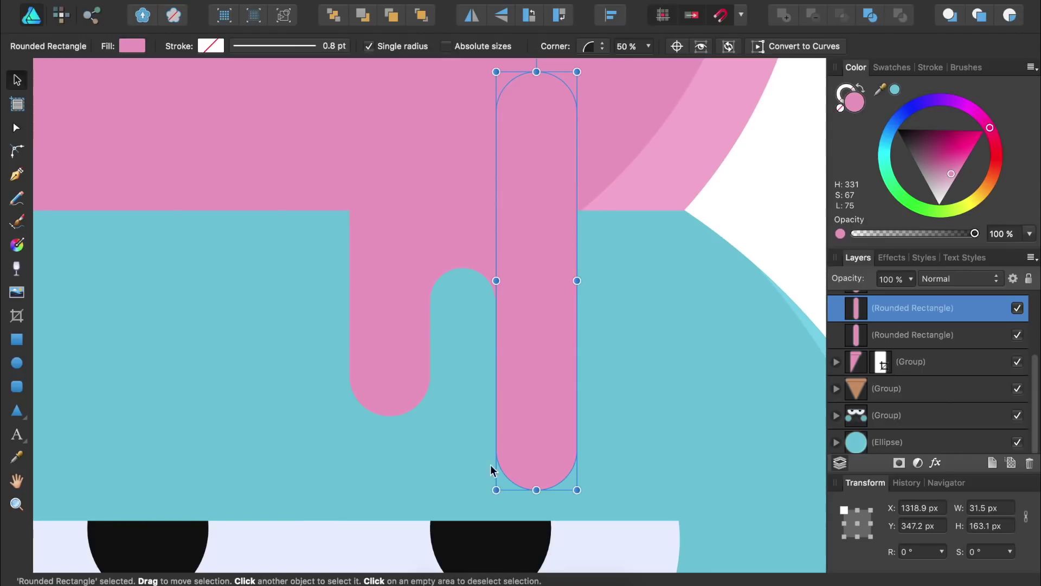
Draw a blue rounded rectangle about 65 by 145 px left of the cone's rim and round its corners to 50%.
scroll(425, 472, down, 8)
scroll(425, 472, left, 4)
scroll(425, 467, down, 10)
scroll(425, 467, left, 4)
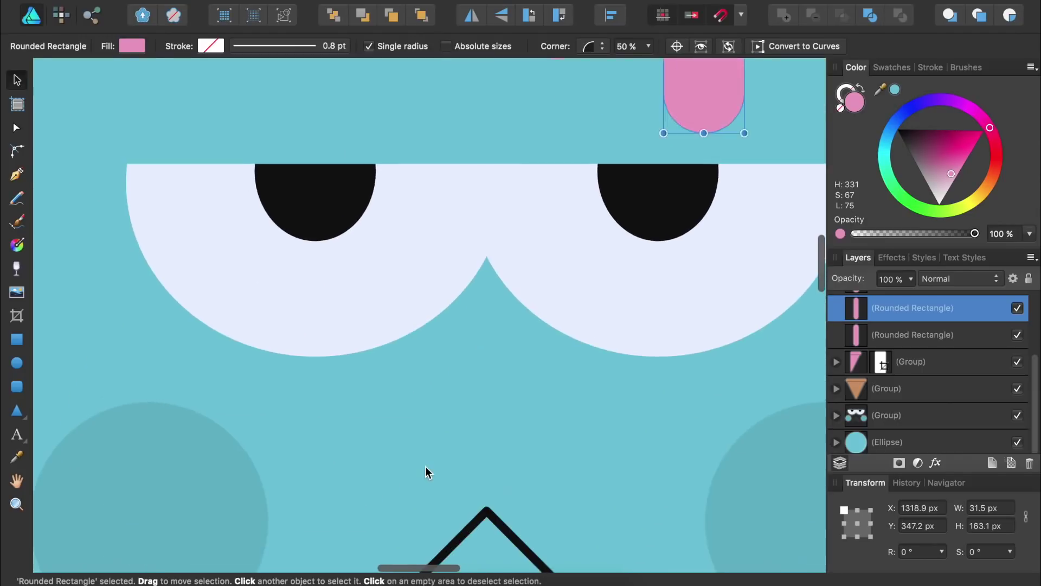
scroll(425, 467, down, 2)
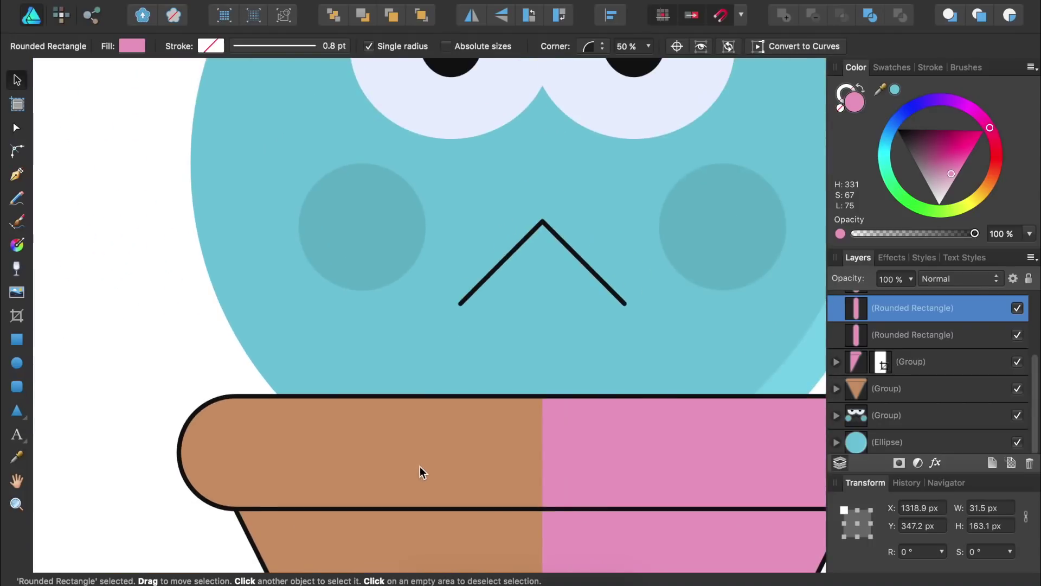
click(15, 387)
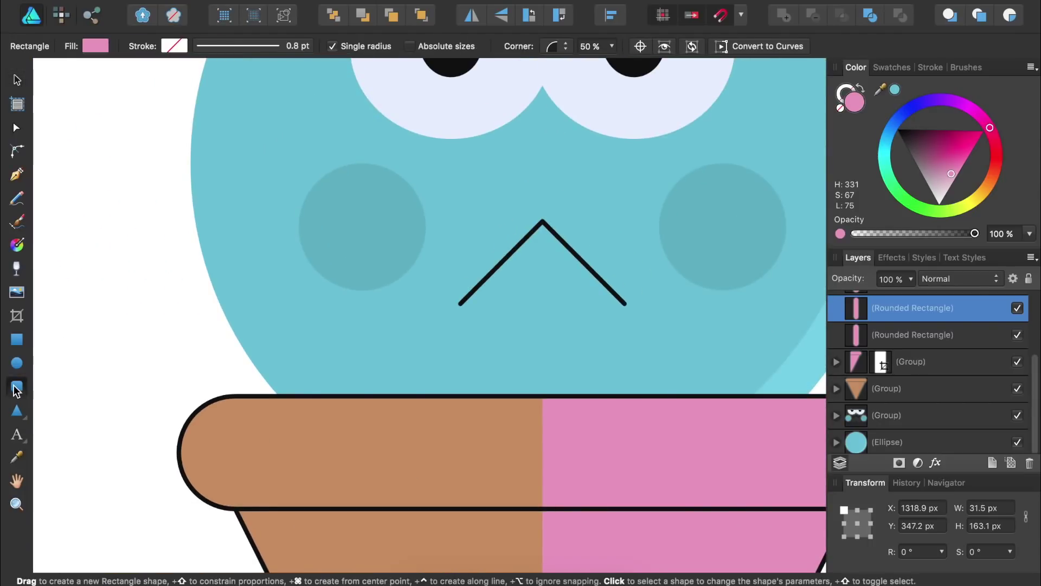
drag(75, 277, 162, 476)
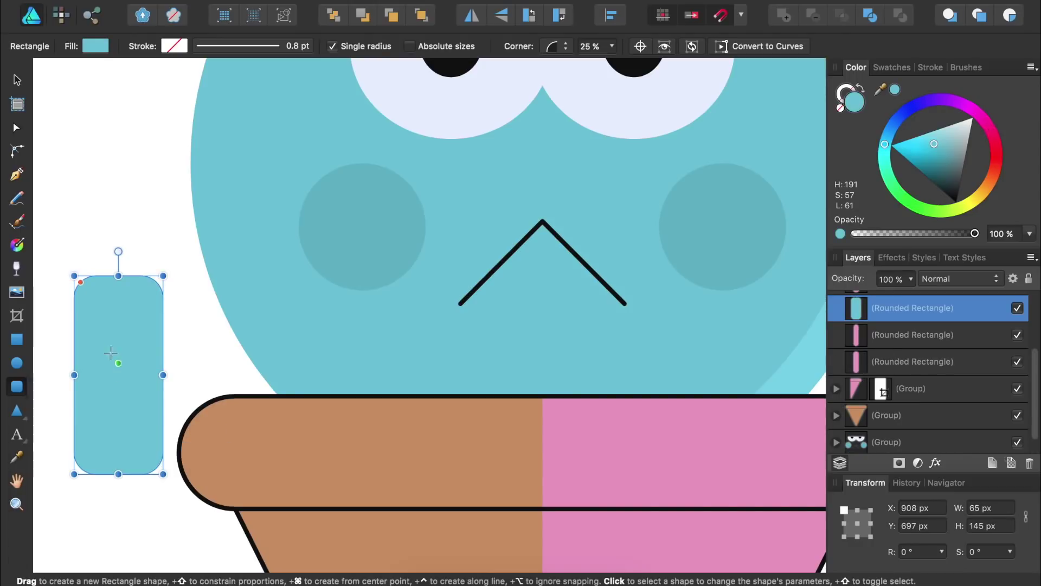
drag(79, 281, 96, 311)
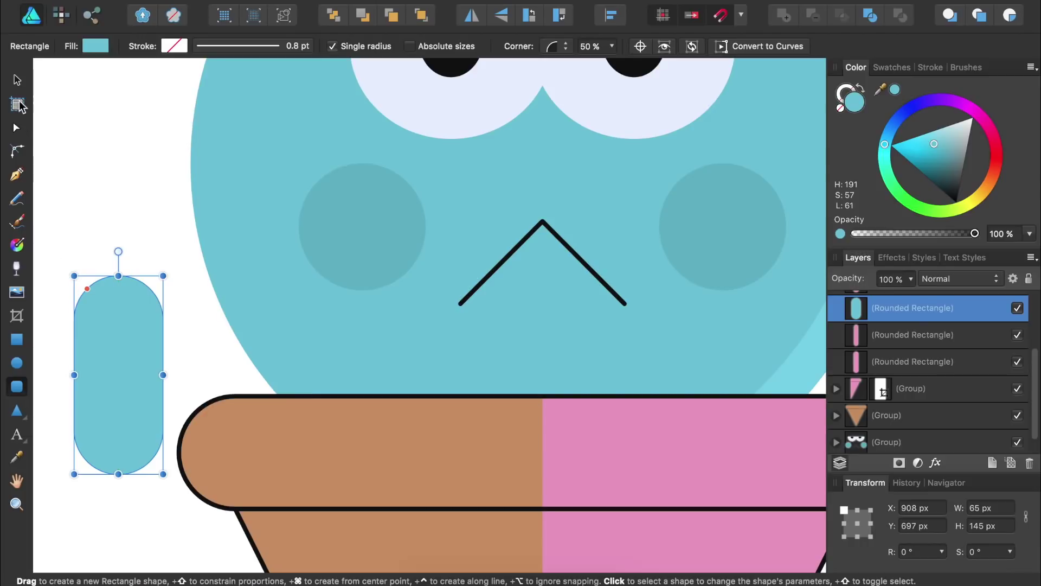
Narrow the blue pill to about 31.5 px and arrange it with two copies as adjoining drips over the cone's rim.
click(17, 81)
drag(74, 375, 353, 418)
drag(346, 490, 428, 442)
Duplicate the middle blue drip and fill the copy with the brown sampled from the cone's rim.
click(391, 441)
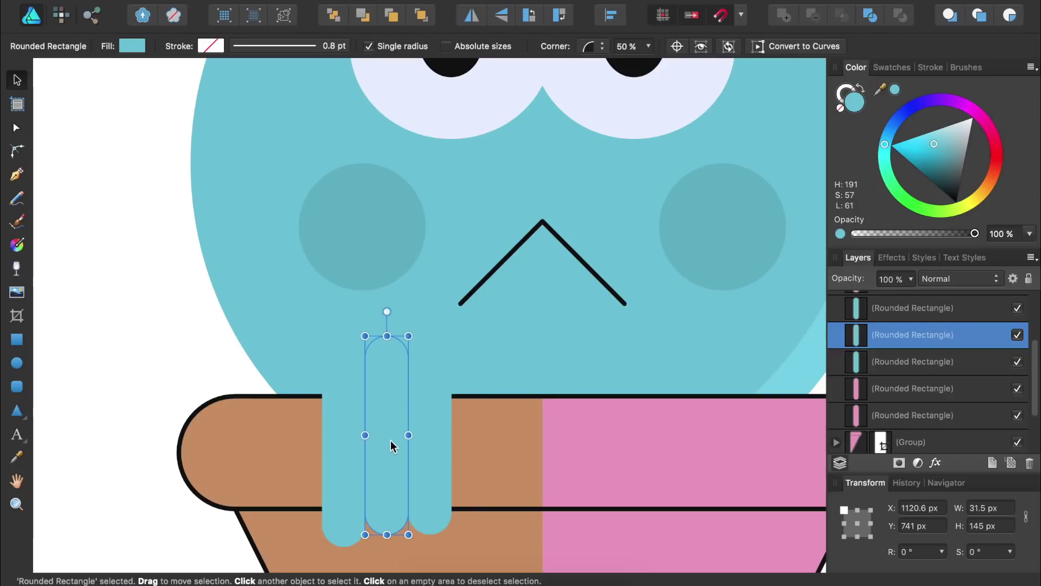
key(super+j)
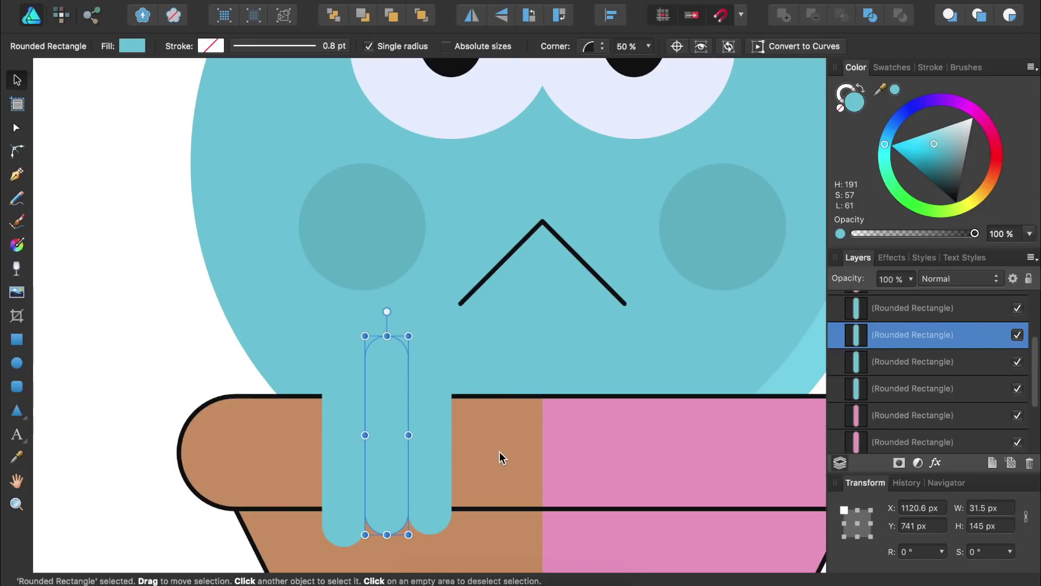
drag(881, 89, 492, 459)
click(894, 90)
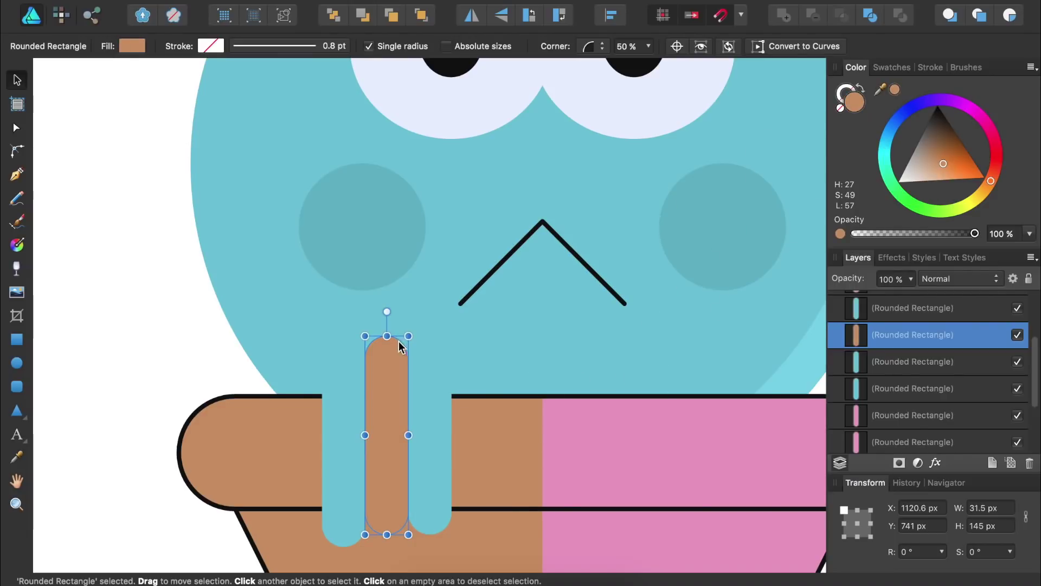
Shorten the brown pill to about 63.6 px high within the rim and the middle blue drip behind it to about 115 px.
drag(388, 337, 386, 421)
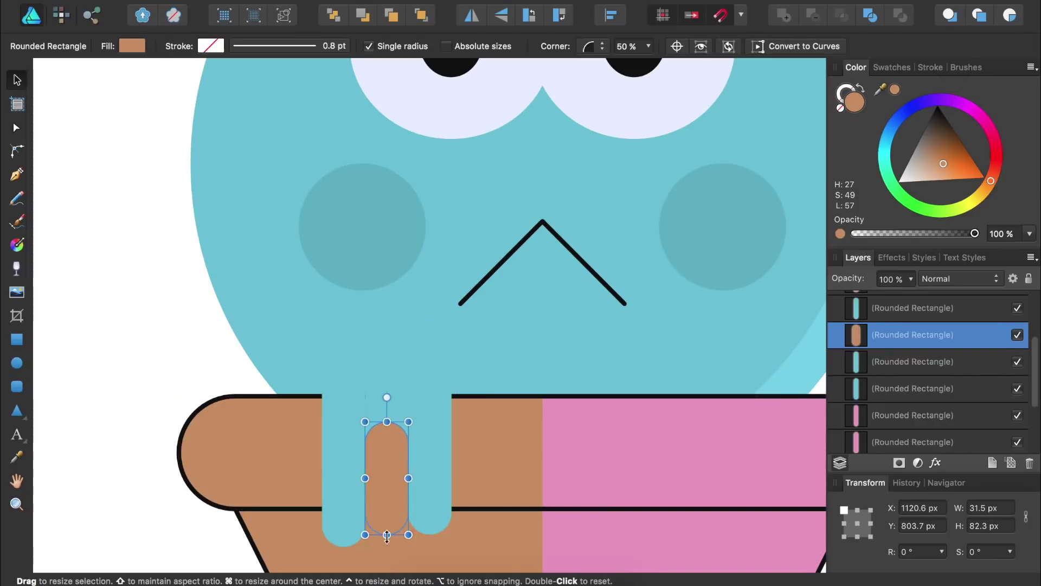
drag(387, 534, 386, 509)
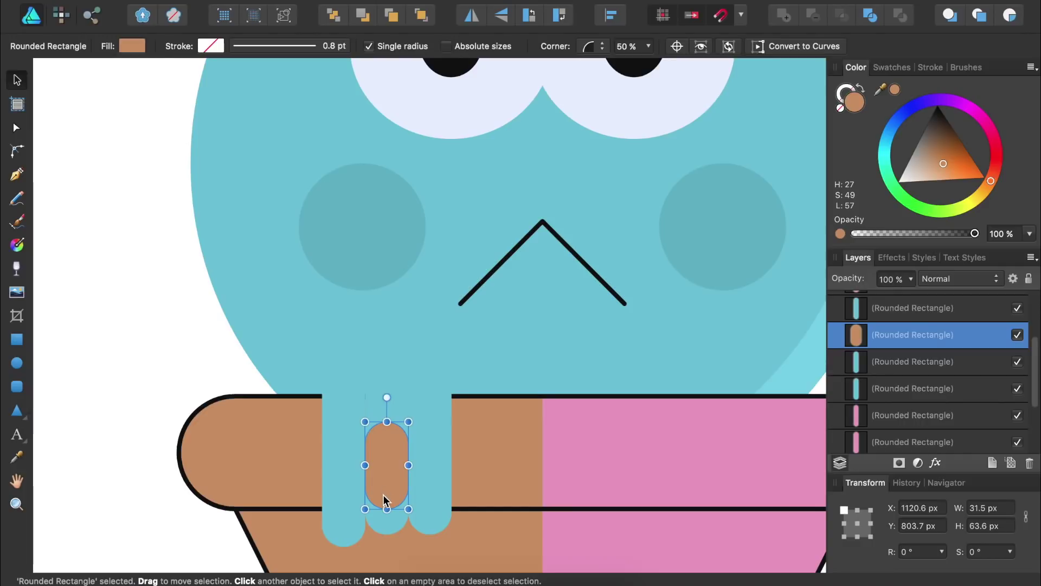
click(381, 525)
drag(384, 535, 386, 493)
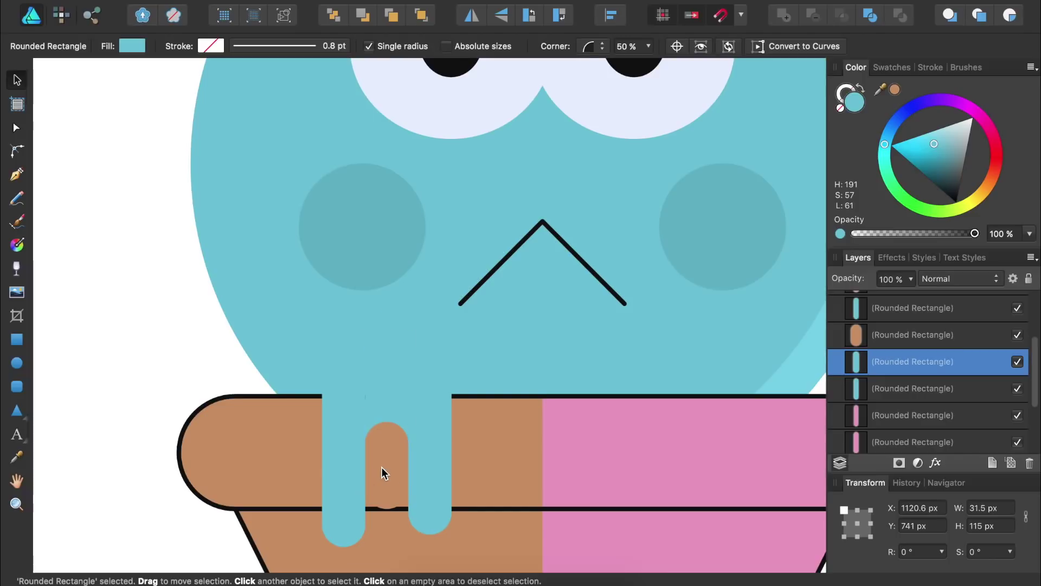
Raise the brown pill's lower end so it clears the black outline along the bottom of the cone's rim.
scroll(382, 467, up, 3)
scroll(381, 467, up, 2)
scroll(382, 467, down, 5)
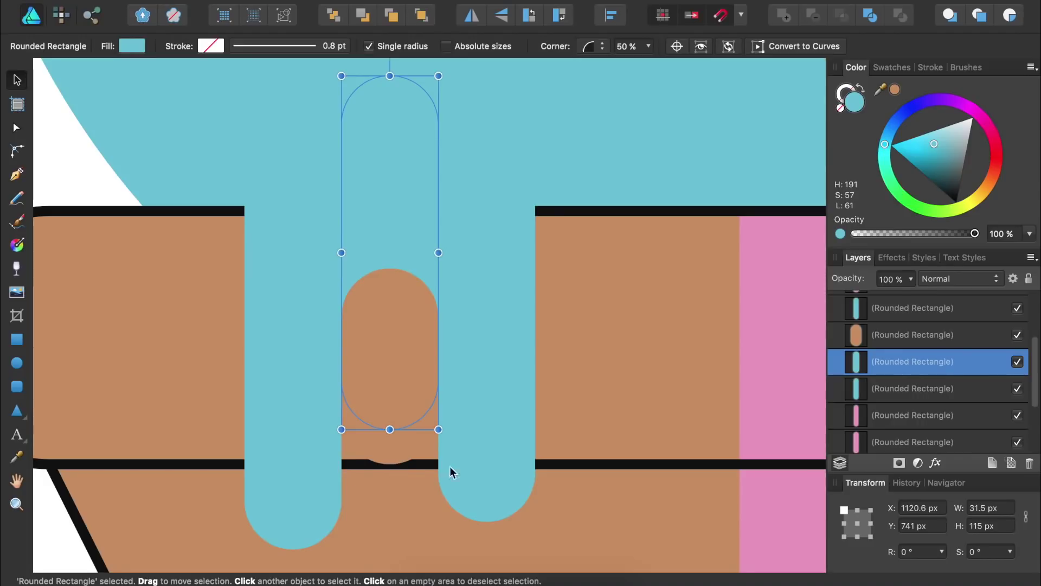
click(927, 337)
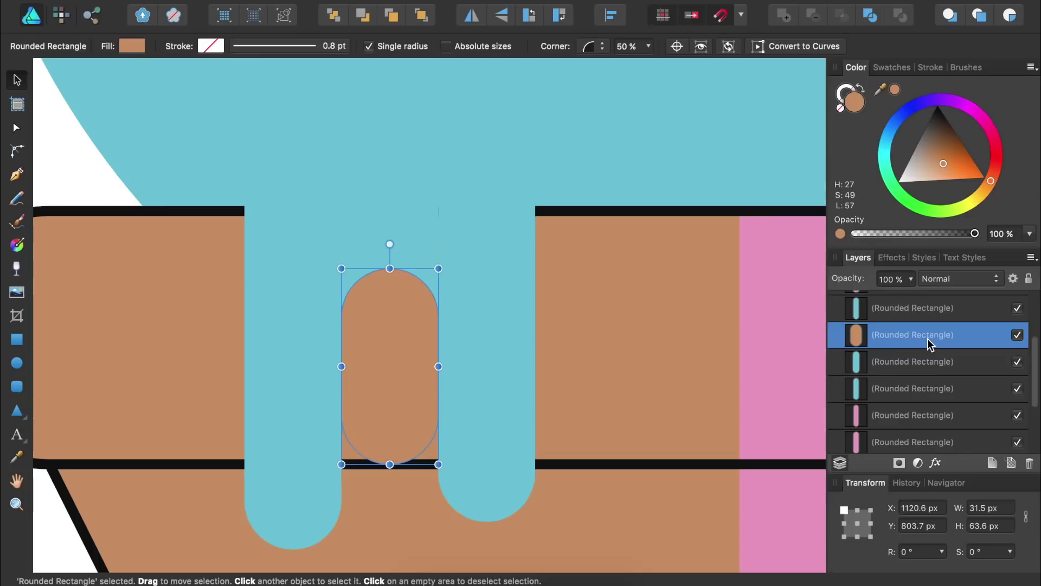
drag(390, 465, 389, 446)
click(389, 494)
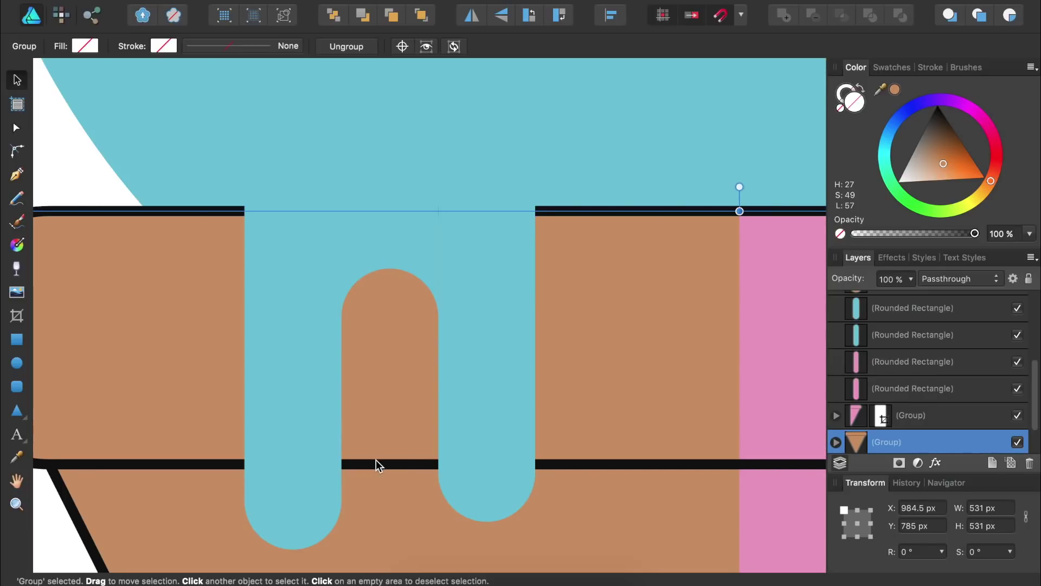
Recolour the pink half of the cone with the sampled brown, lightened to about H 27, S 48, L 63.
key(super+0)
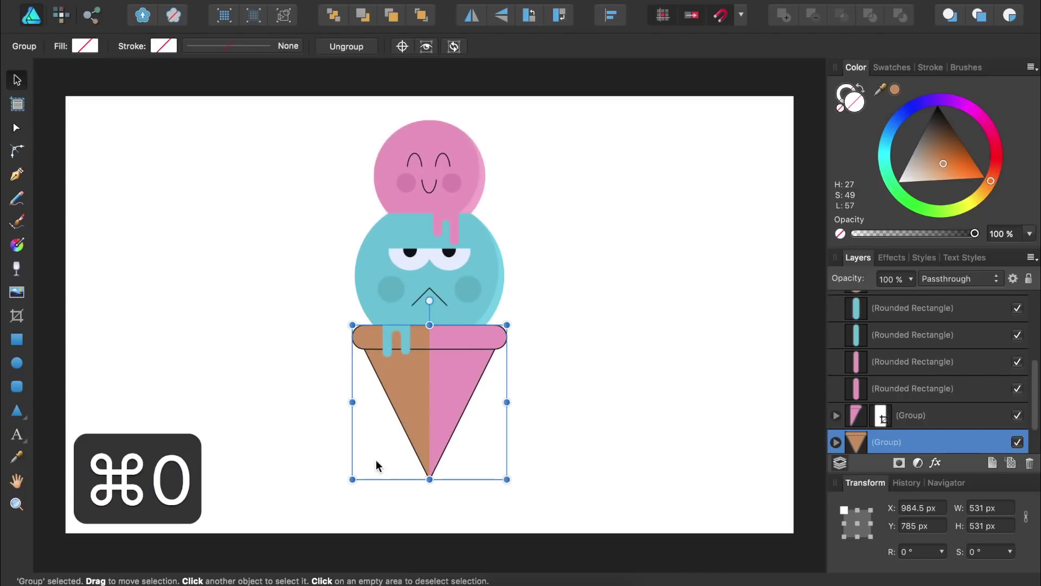
click(320, 459)
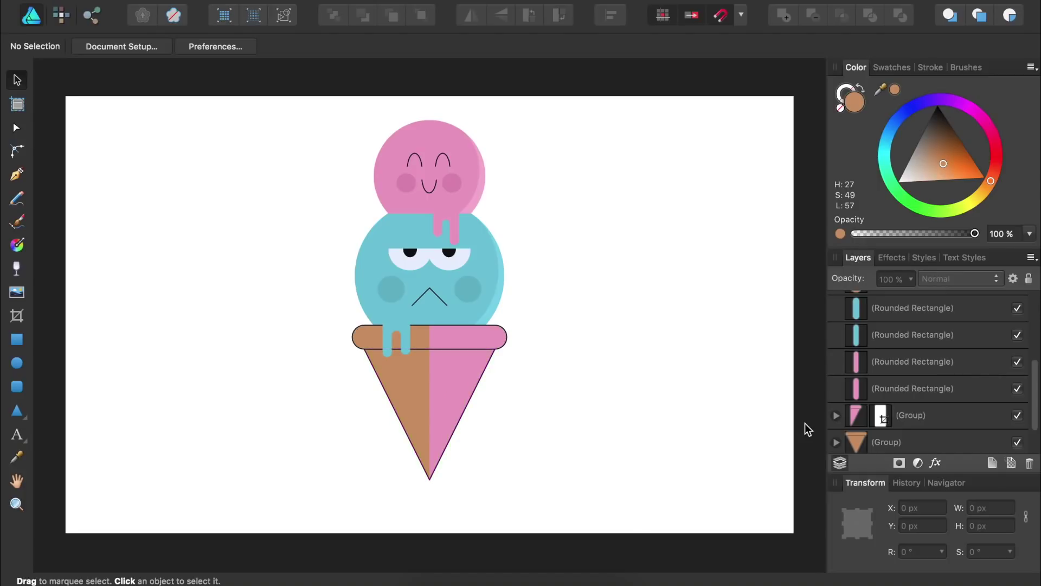
click(856, 414)
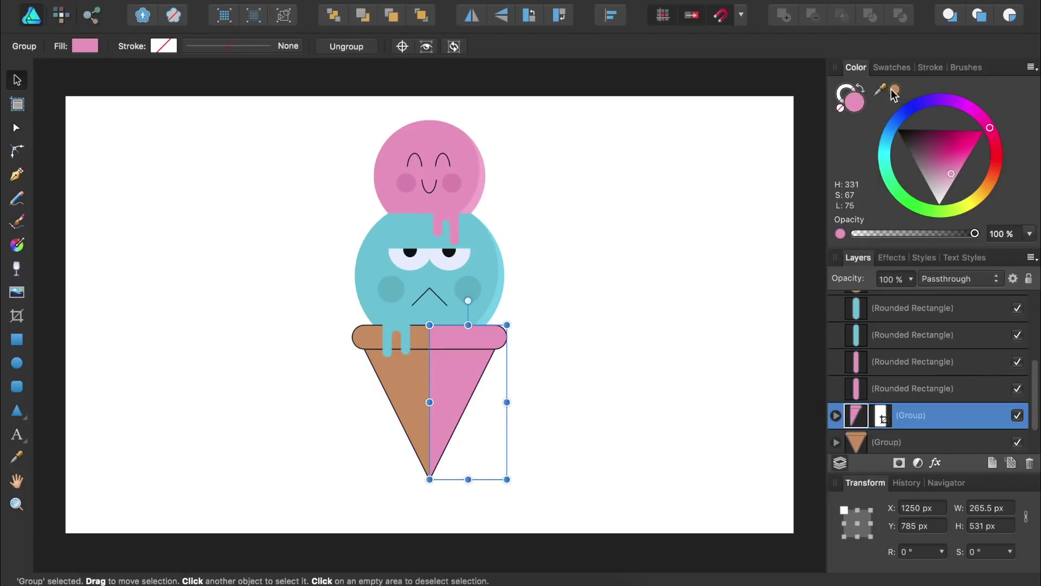
click(894, 90)
drag(938, 164, 936, 165)
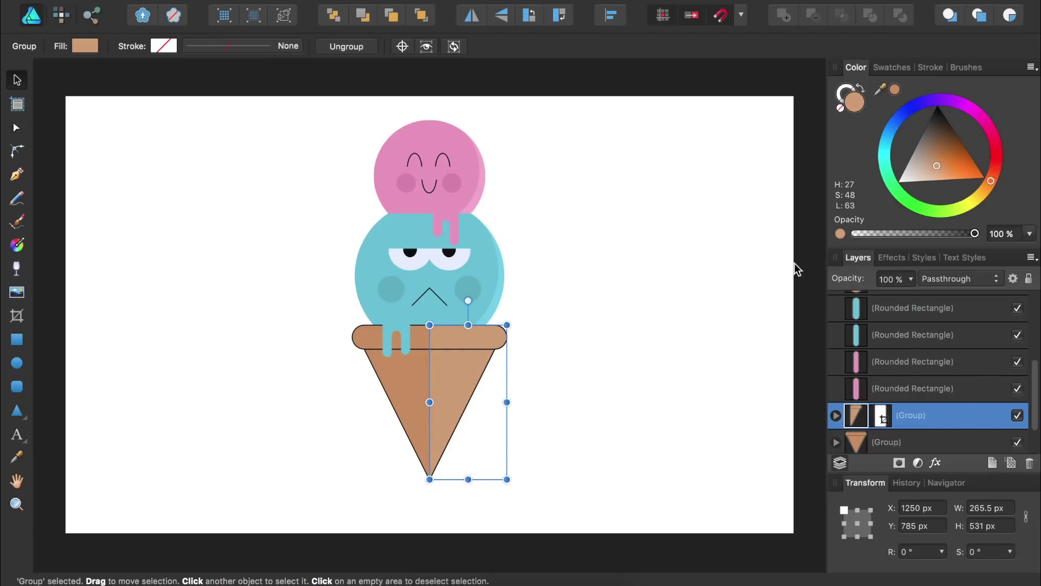
click(704, 276)
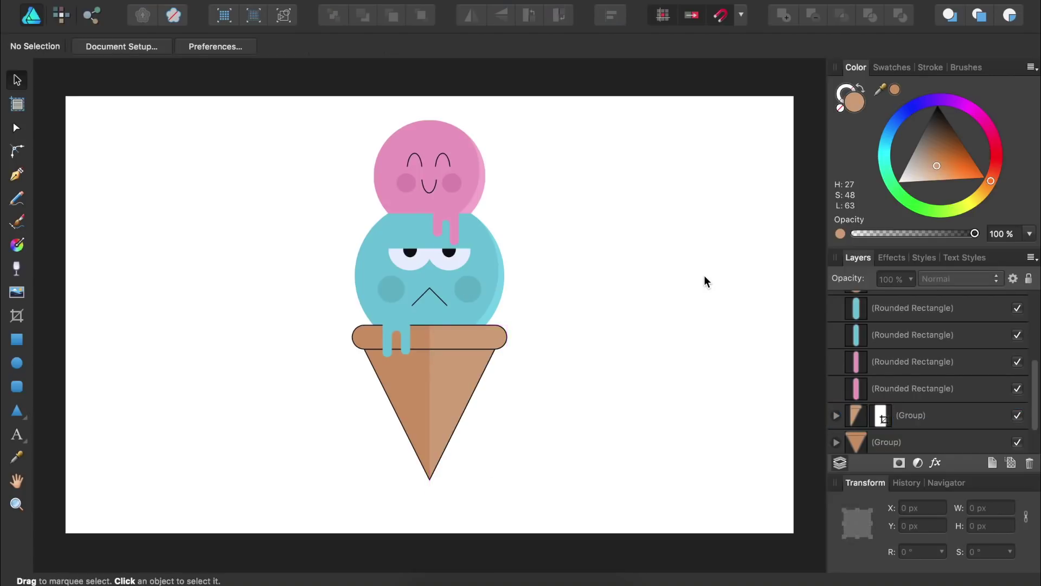